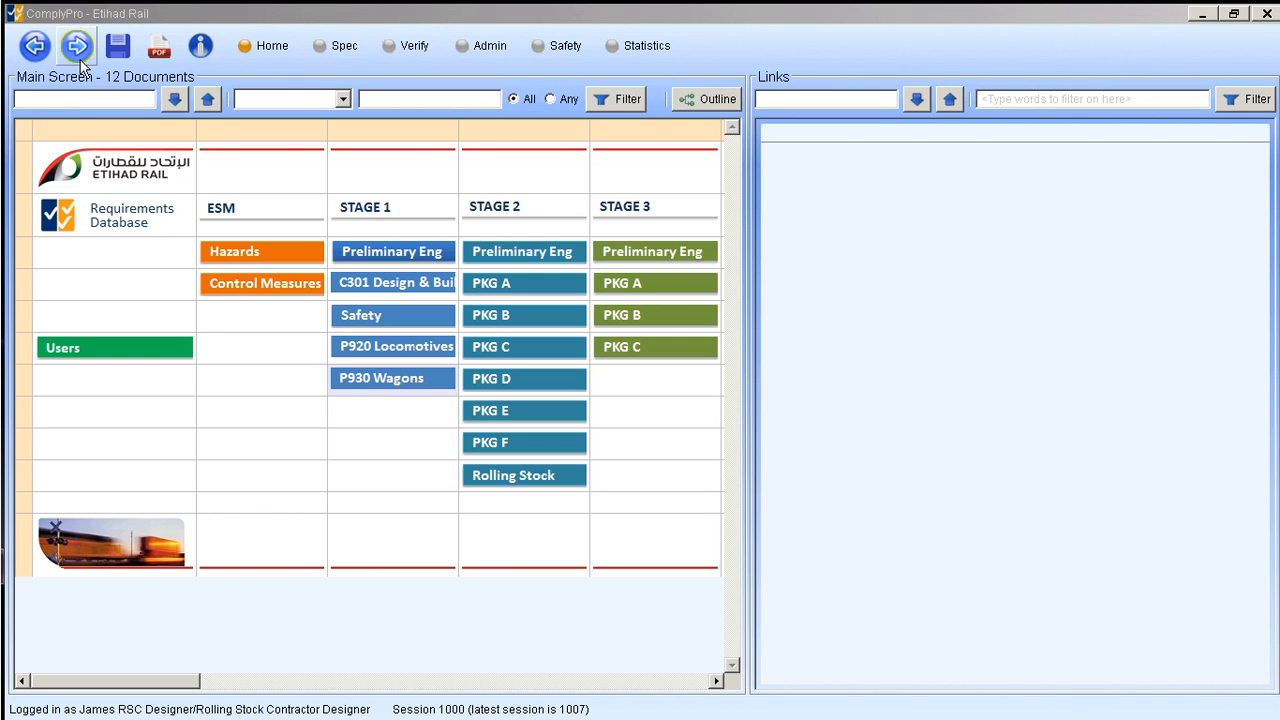
- Open the Stage 1 P930 Wagons document list and move back and forward between it and the main screen
left_click(386, 385)
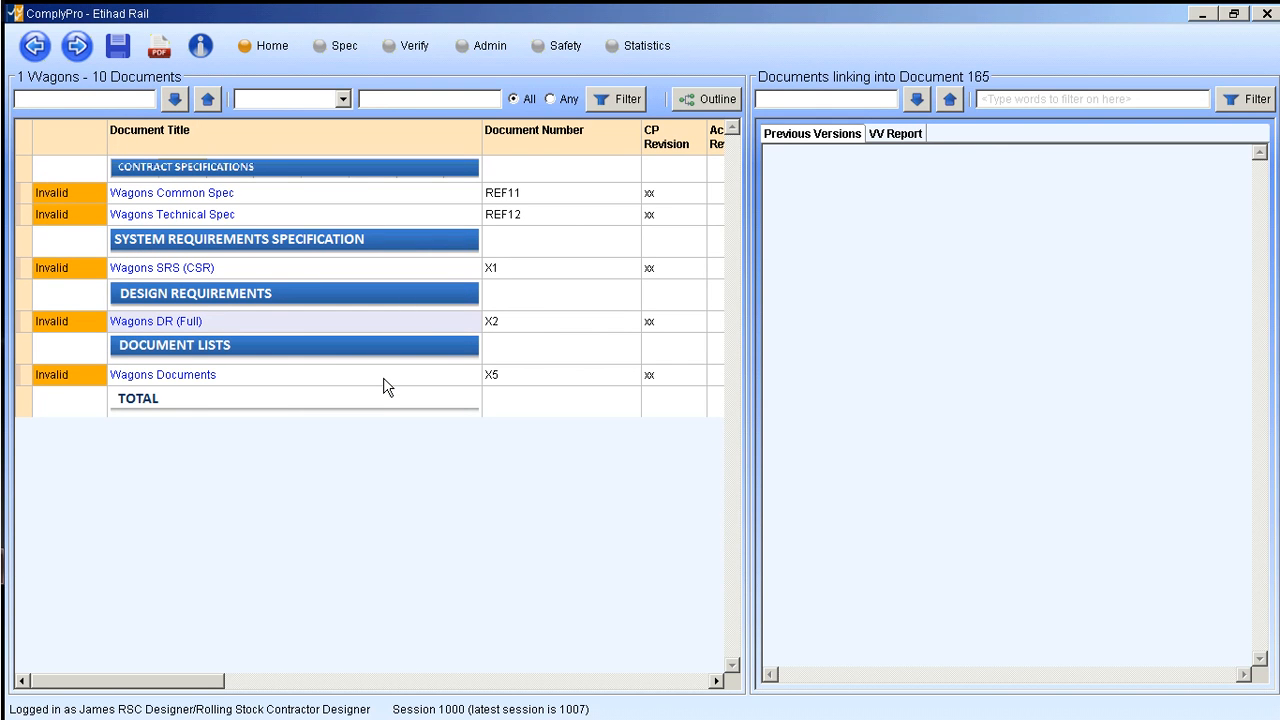
left_click(37, 51)
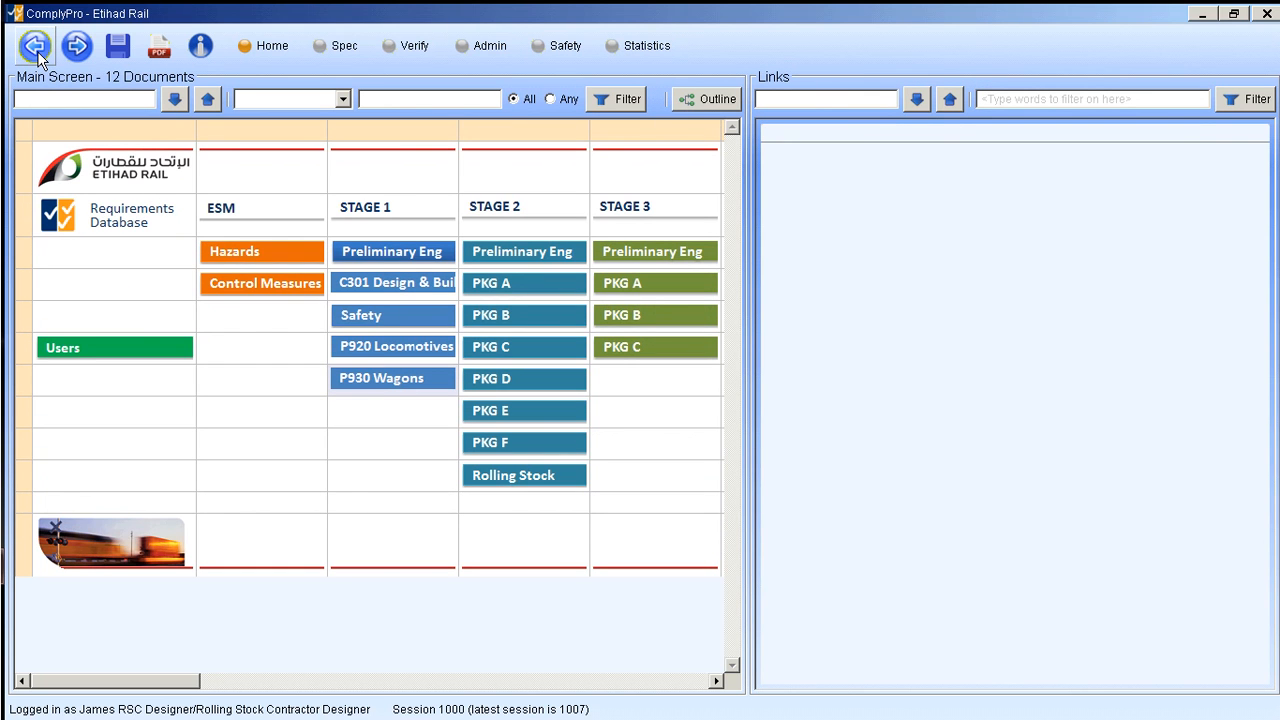
left_click(78, 50)
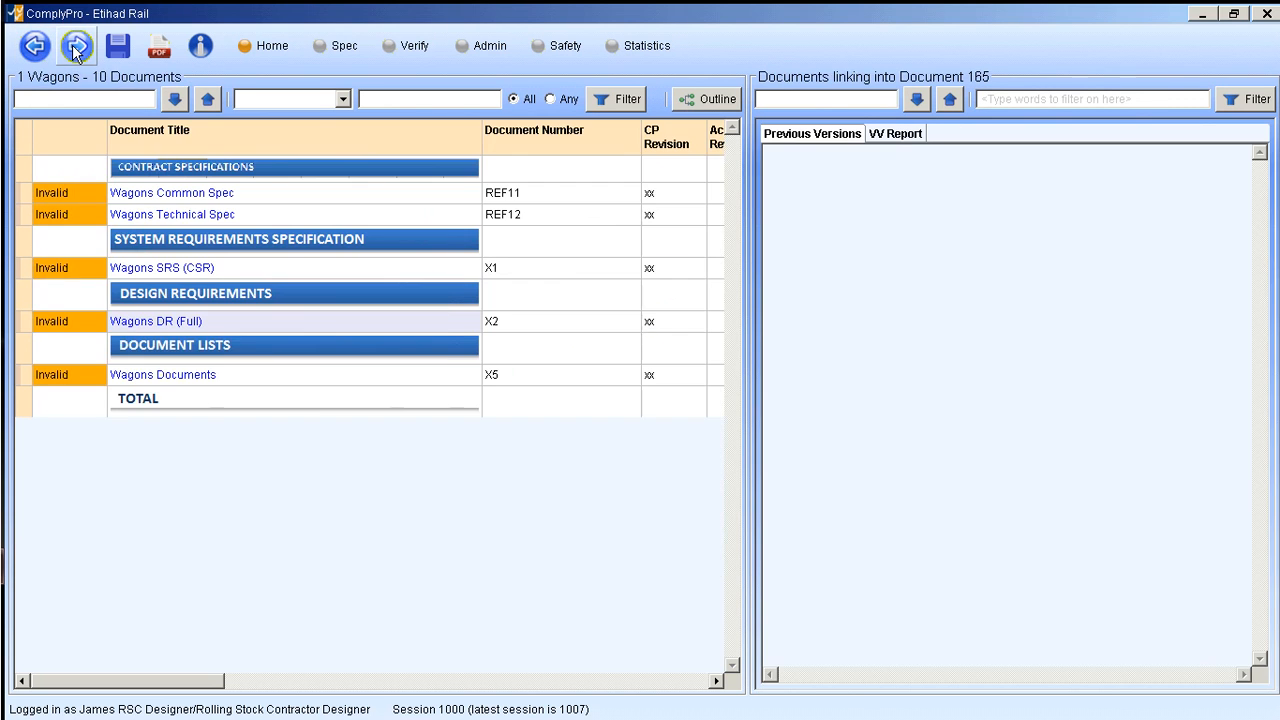
left_click(33, 52)
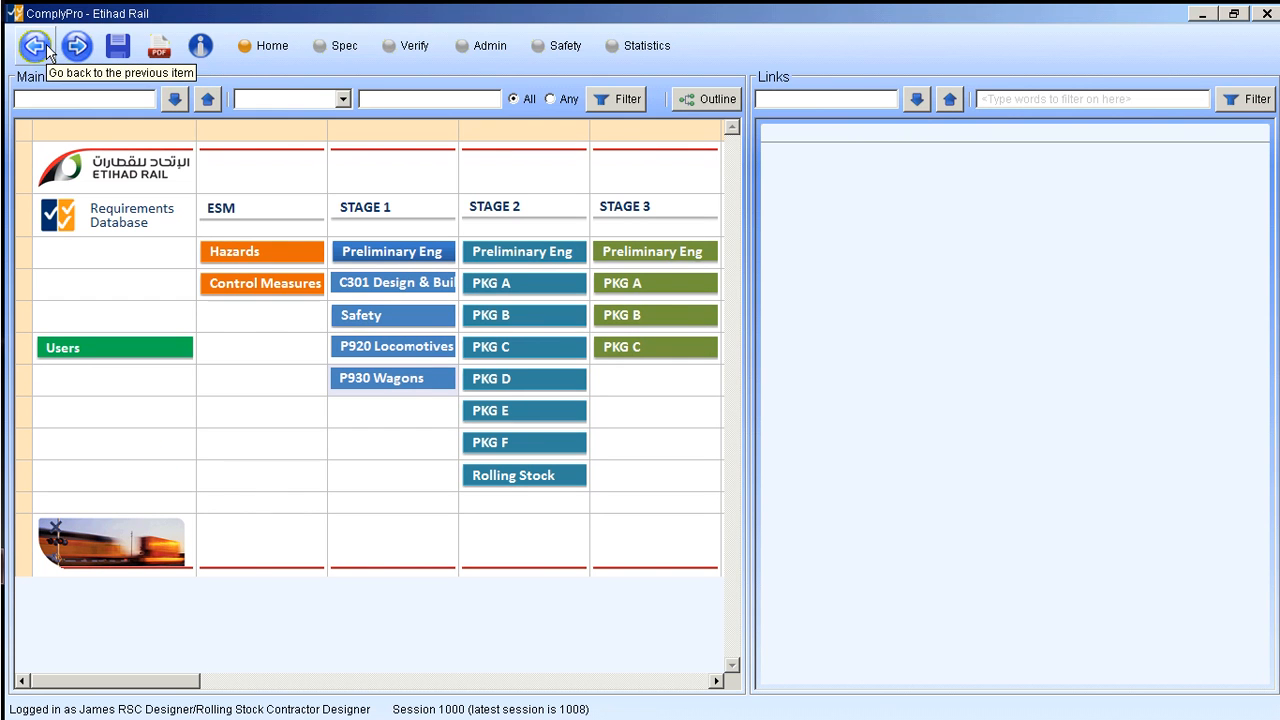
- Save all changes while loading the latest ones from others, and view the program's version information
left_click(119, 56)
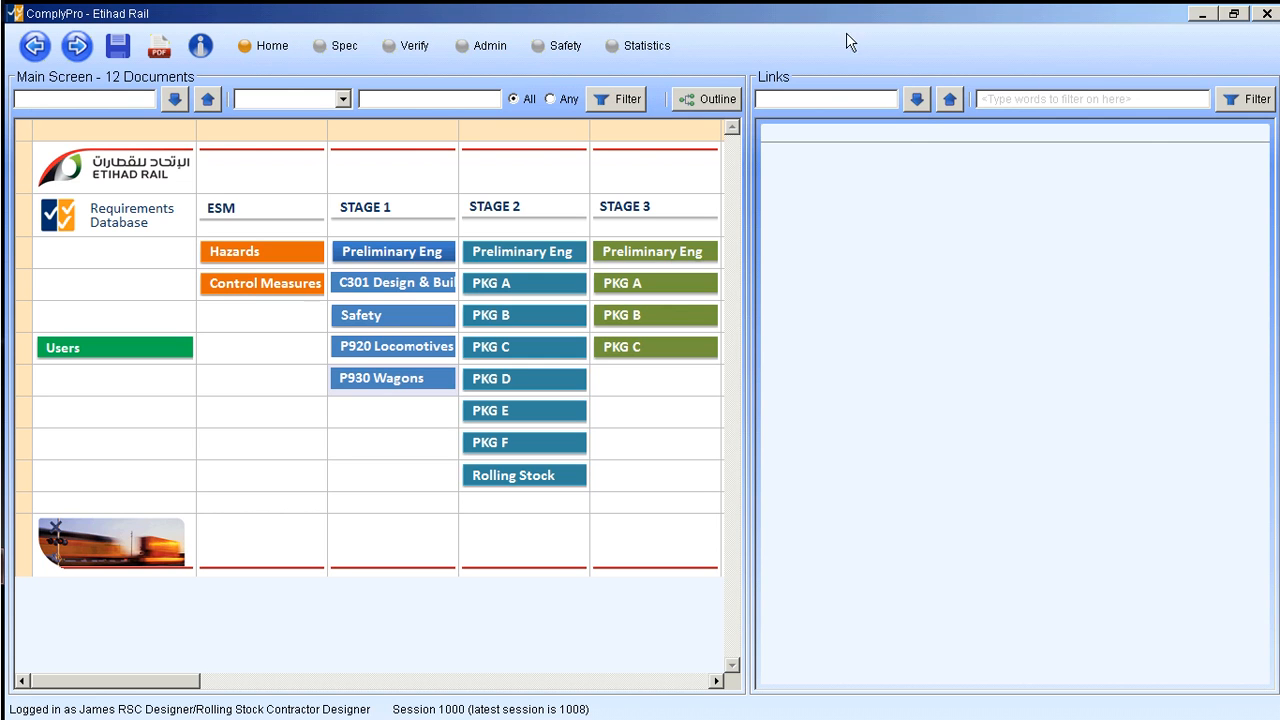
left_click(119, 51)
left_click(201, 48)
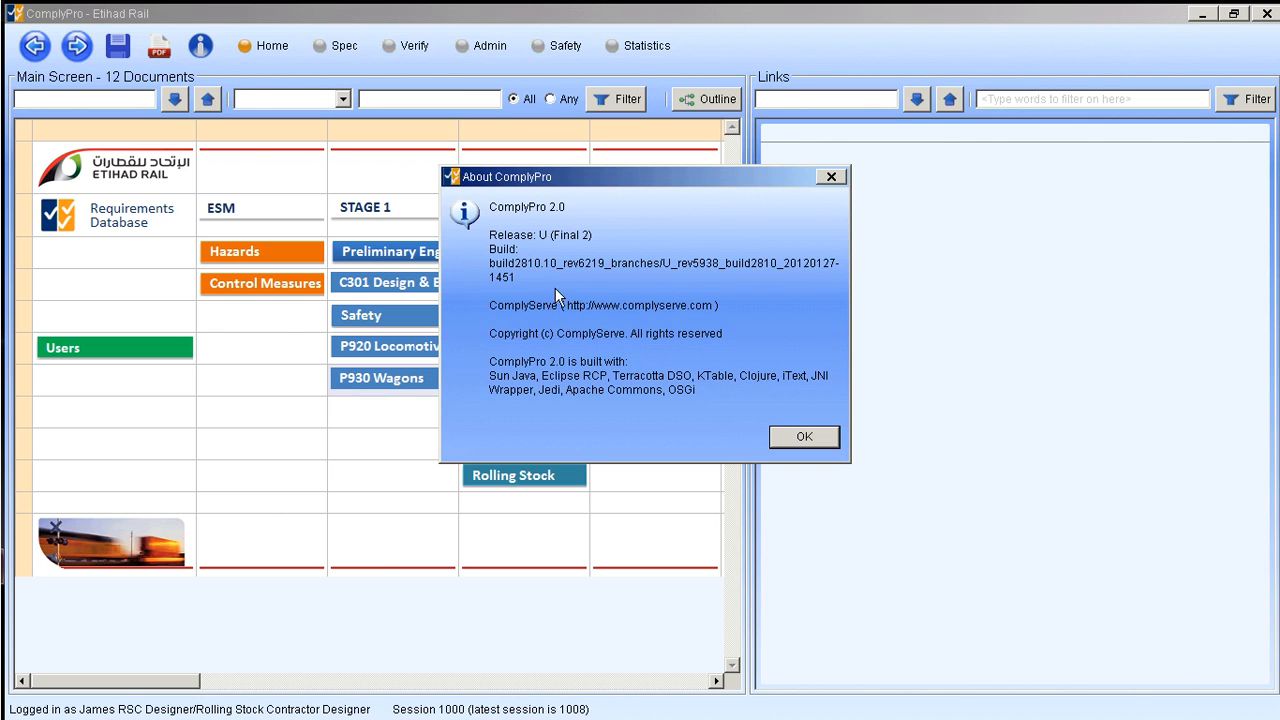
left_click(802, 438)
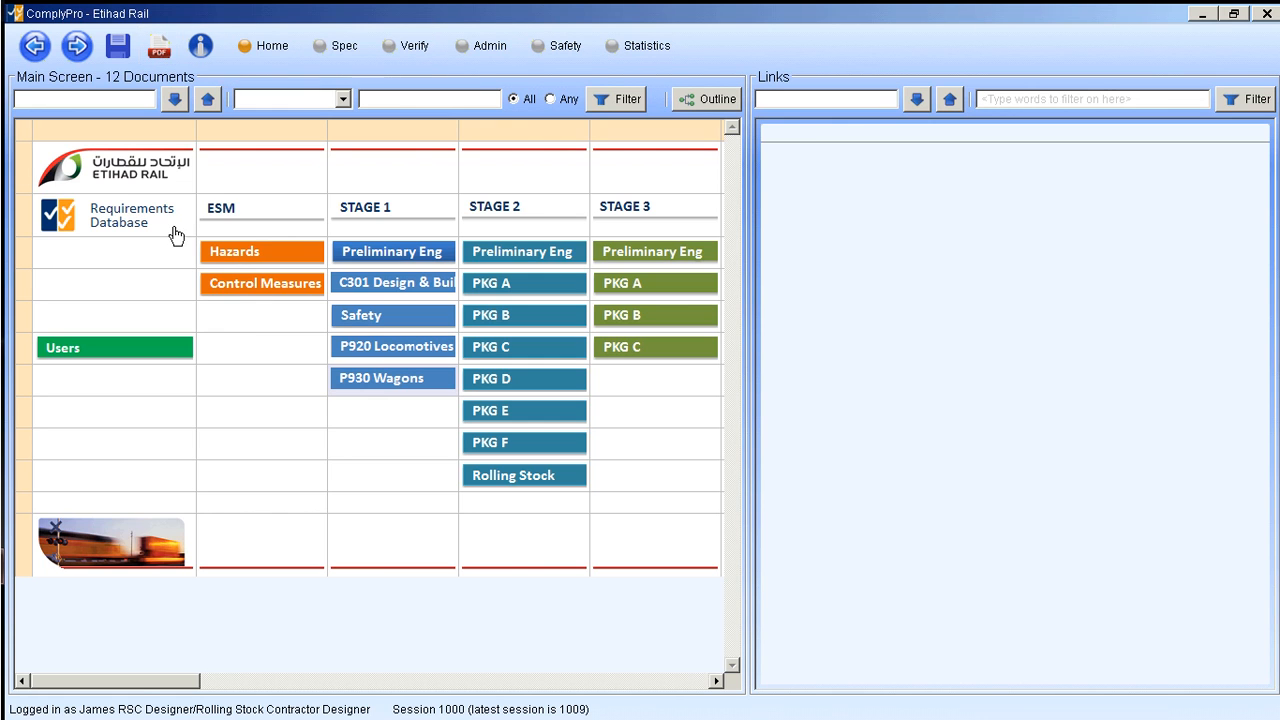
left_click(161, 58)
- Open the Wagons Common Spec from P930 Wagons and compare the parent links of requirements WC-1 and WC-2
left_click(378, 388)
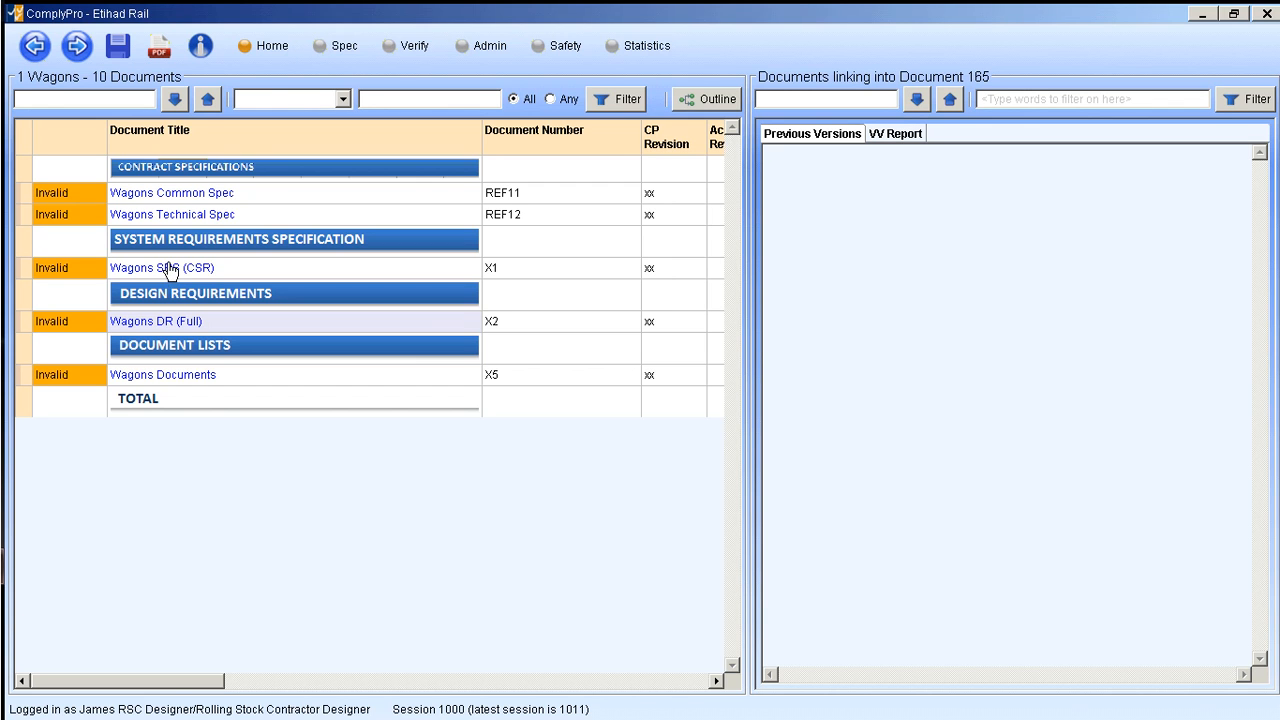
left_click(167, 195)
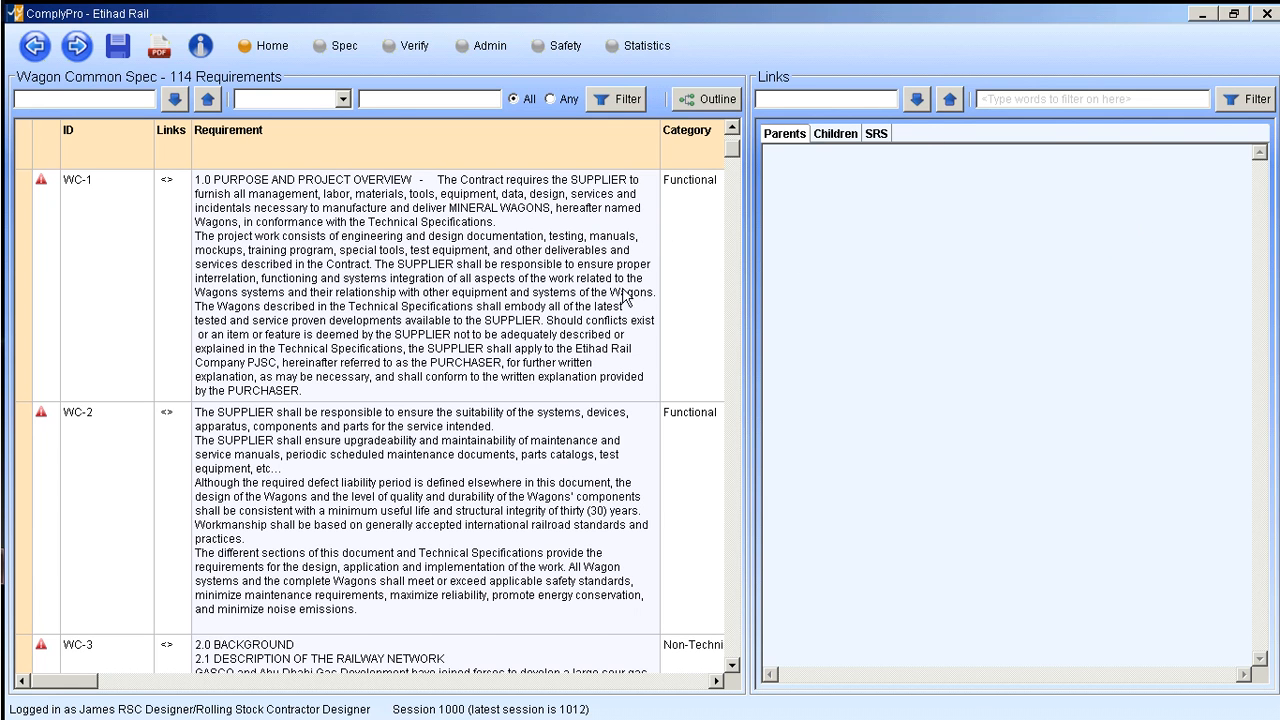
left_click(305, 257)
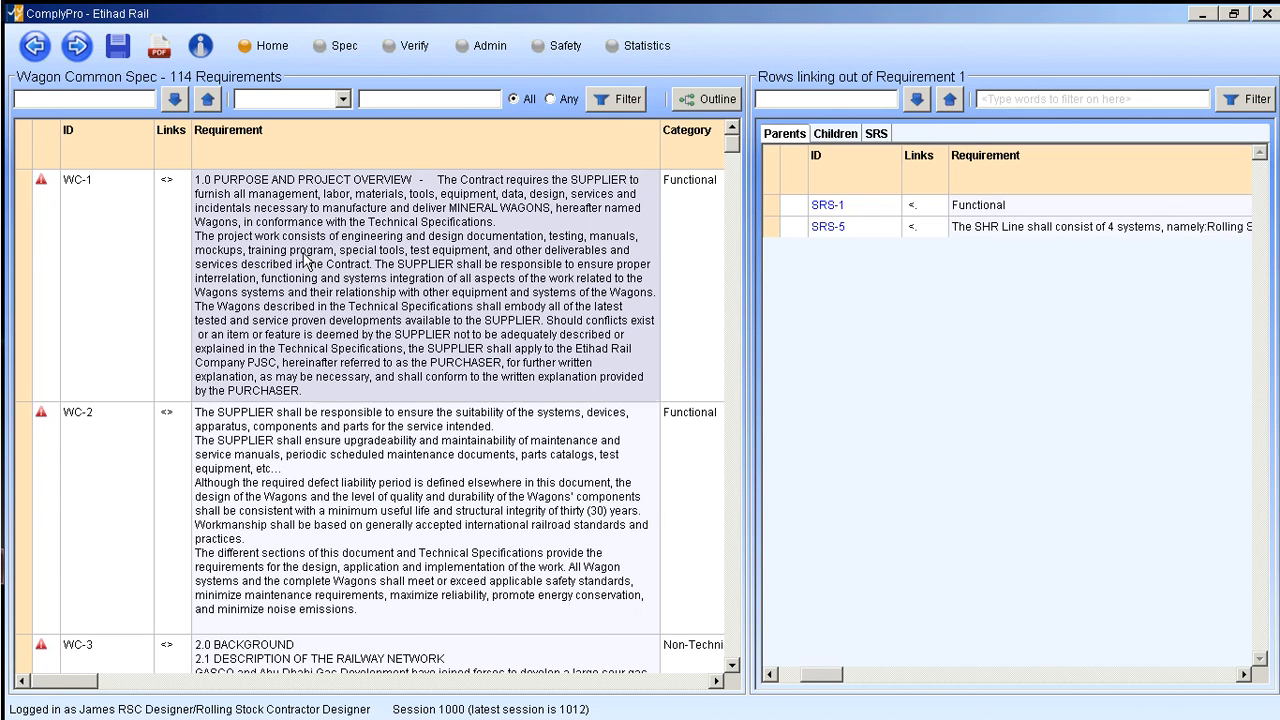
left_click(25, 254)
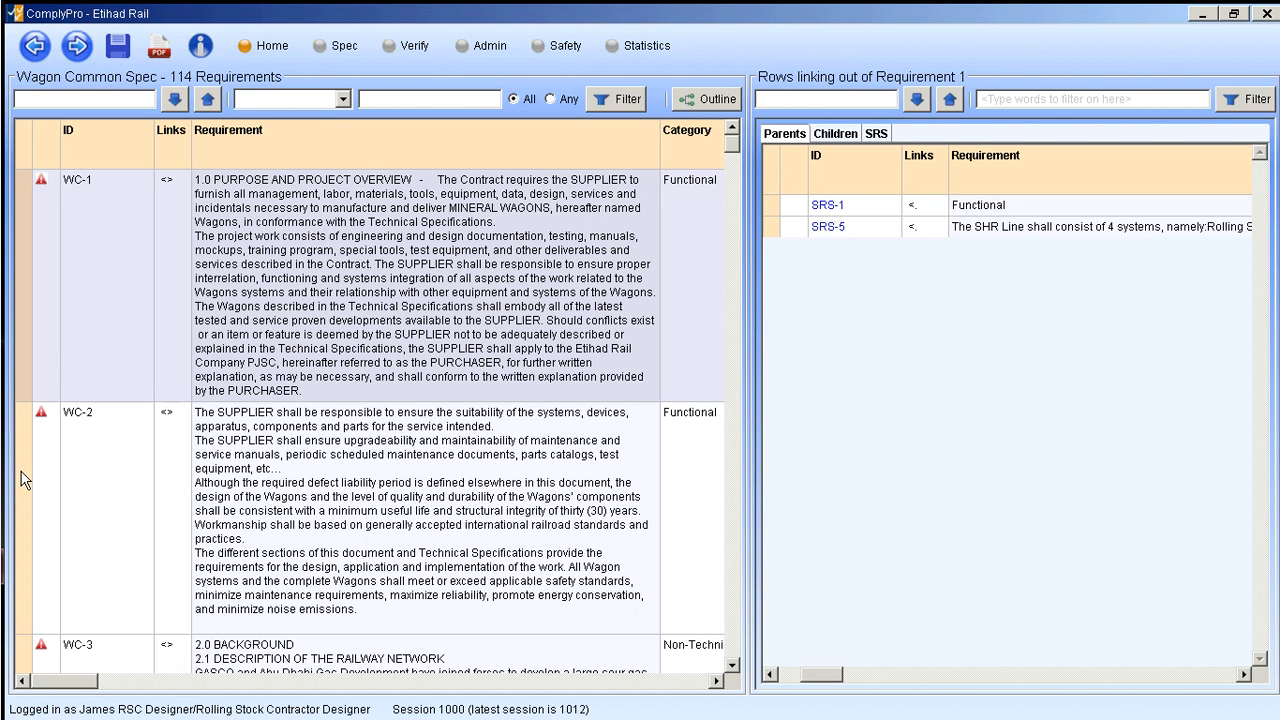
left_click(26, 412)
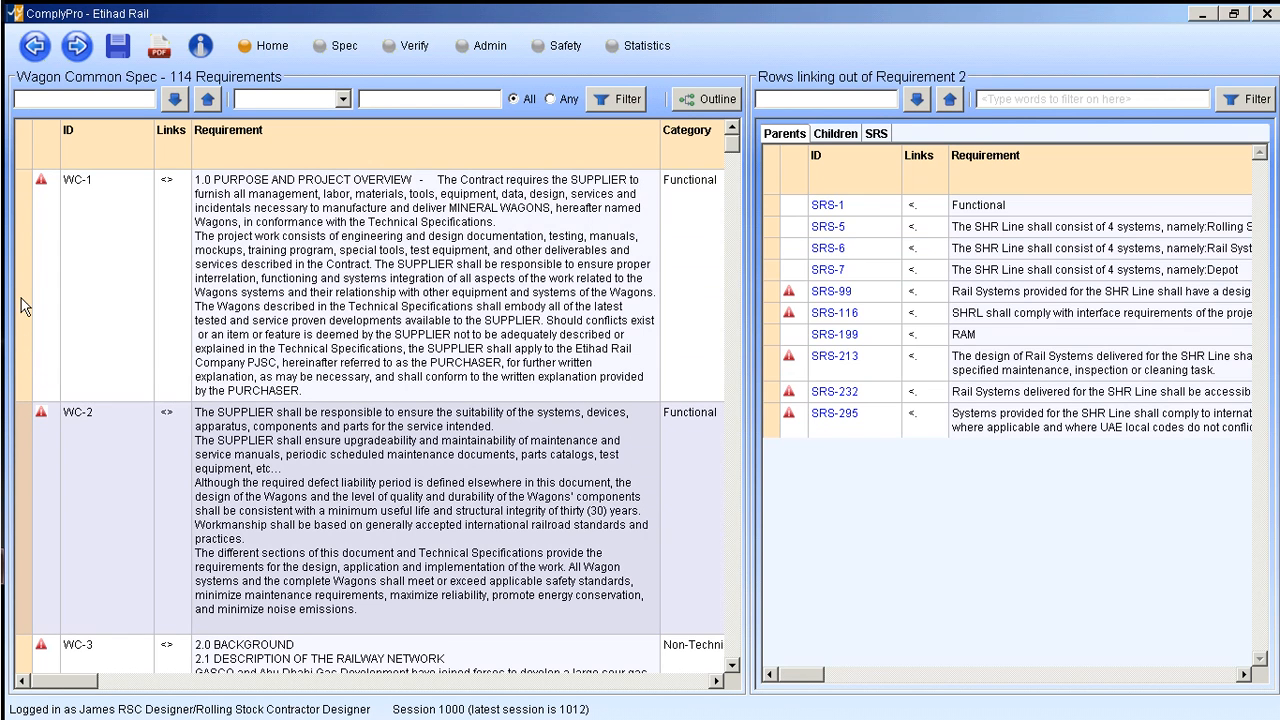
left_click(22, 240)
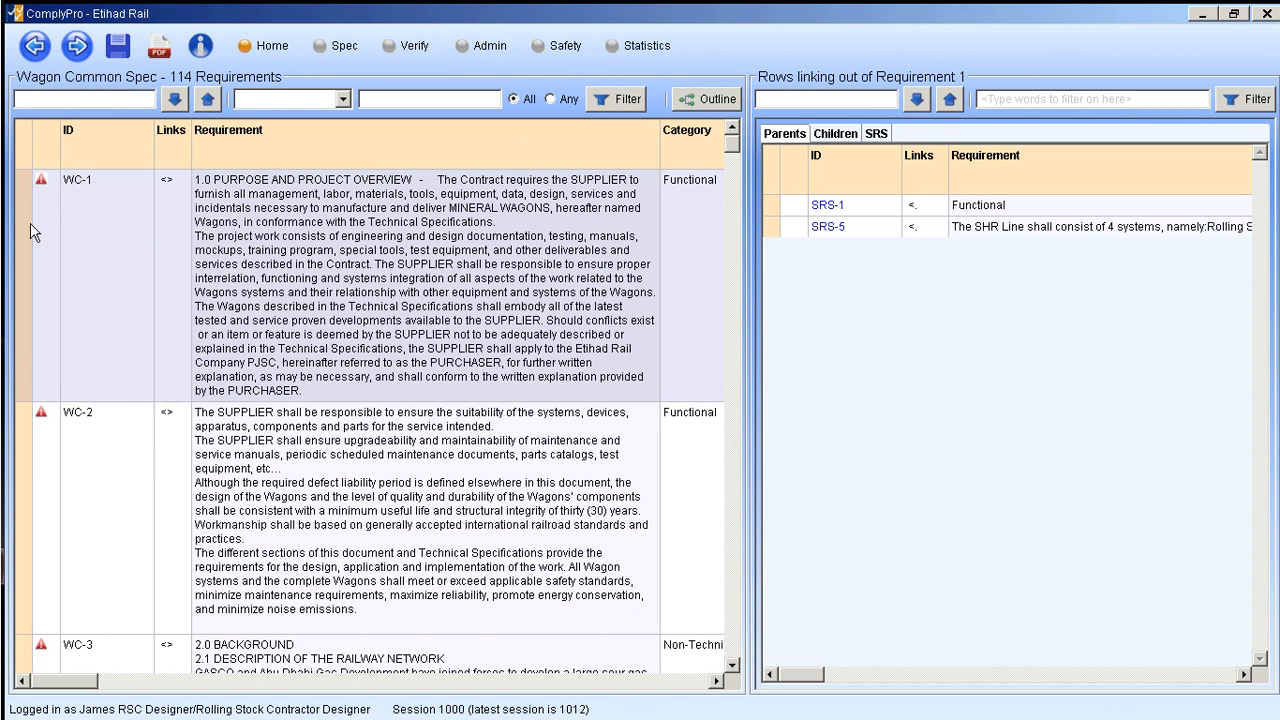
- View the child links of requirement WC-1 and return to its parent links
left_click(787, 135)
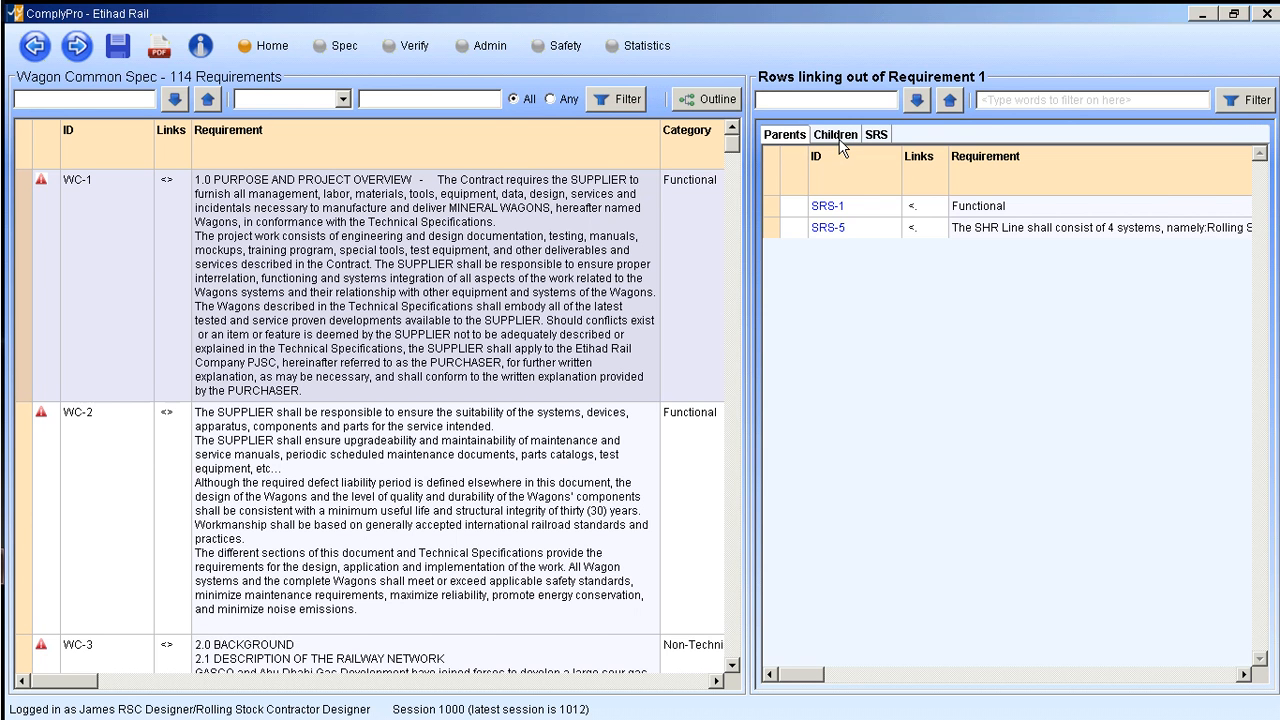
left_click(838, 136)
left_click(790, 133)
left_click(862, 140)
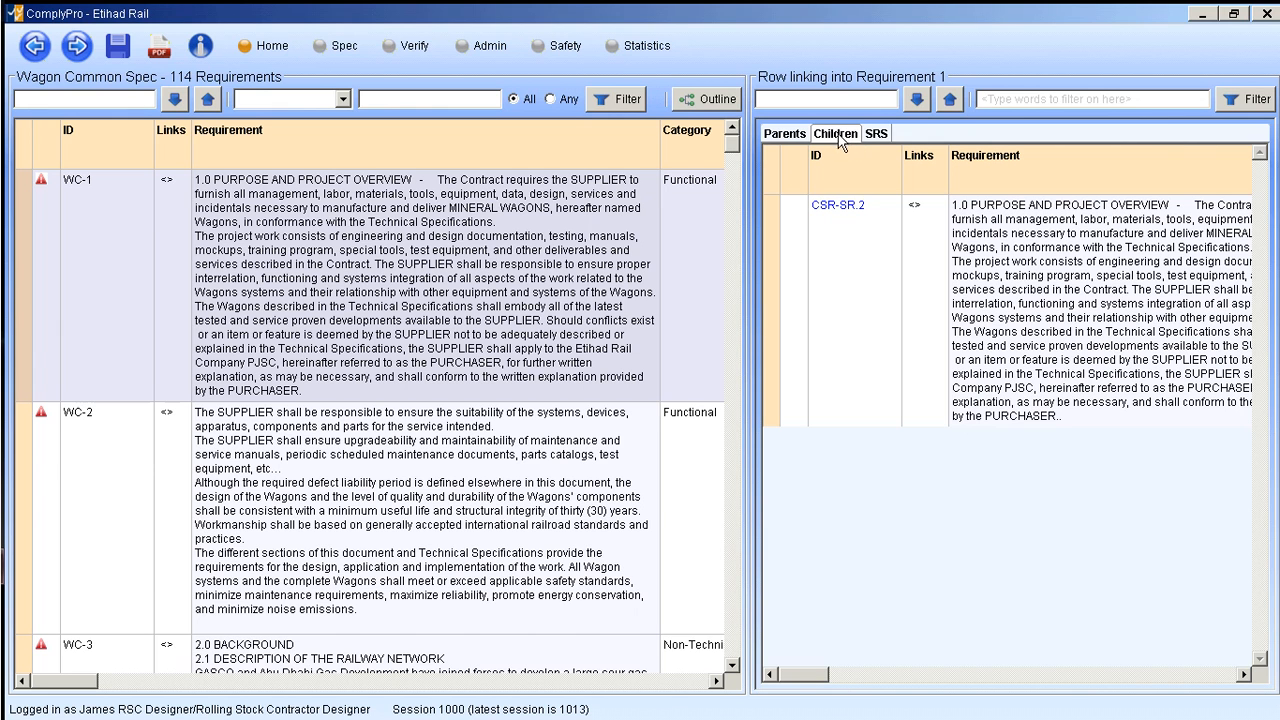
left_click(776, 137)
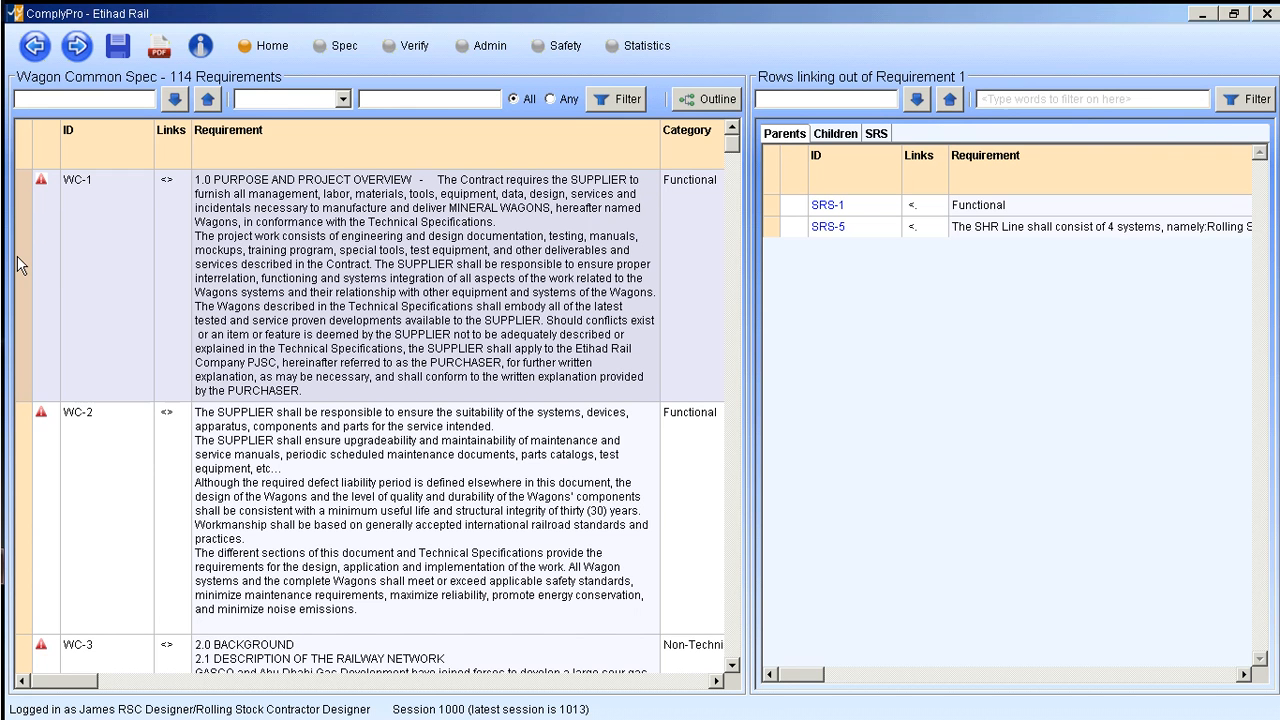
- Compare the parent links of WC-1 and WC-2, and compare the child links of both requirements
left_click(24, 479)
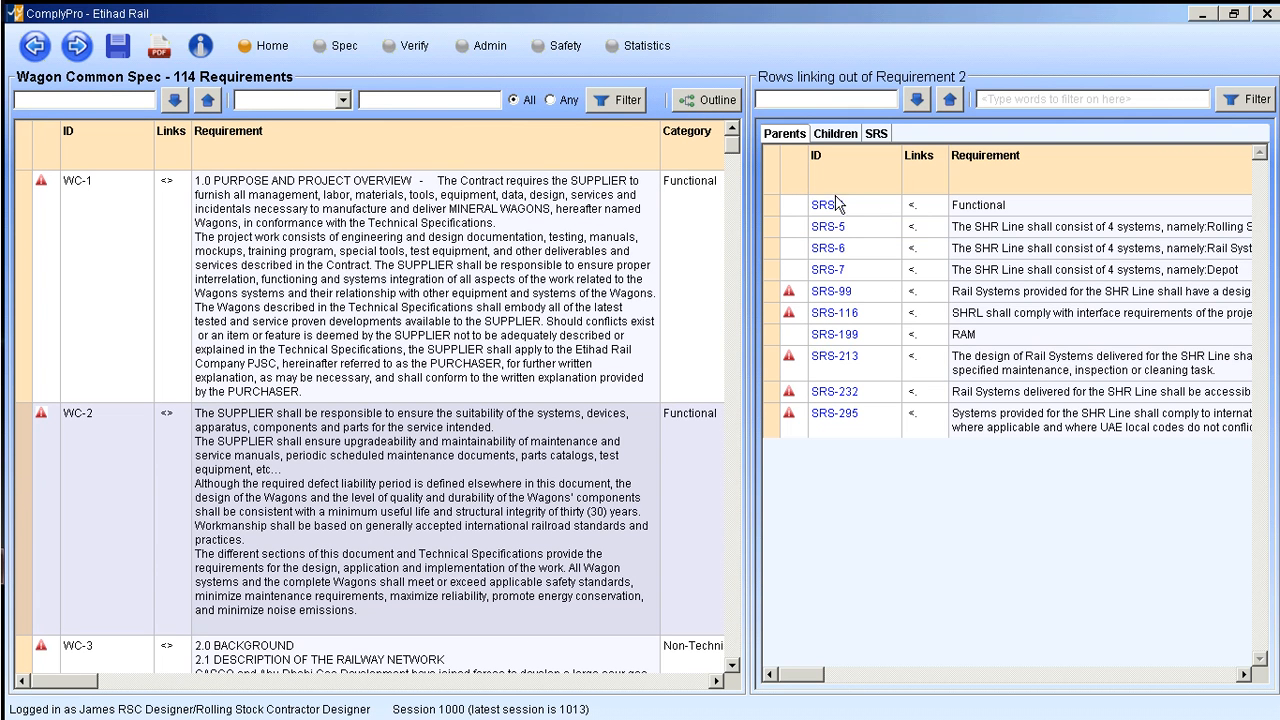
left_click(22, 238)
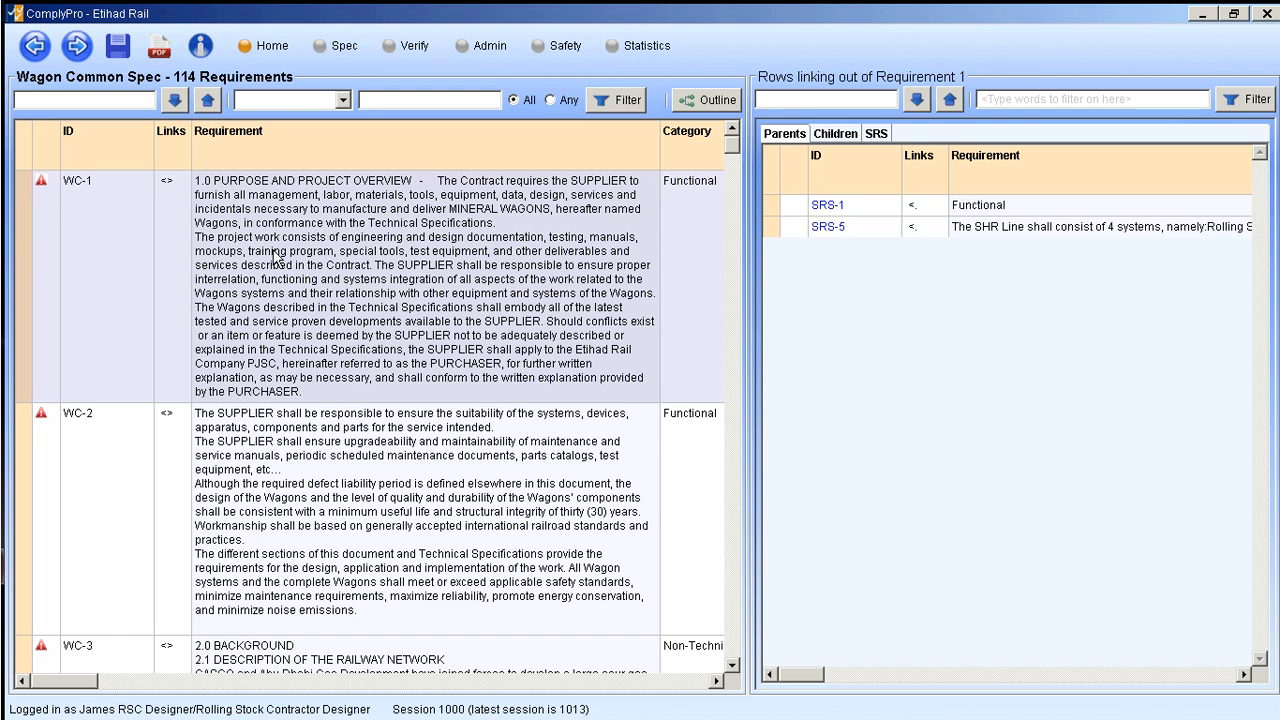
left_click(25, 470)
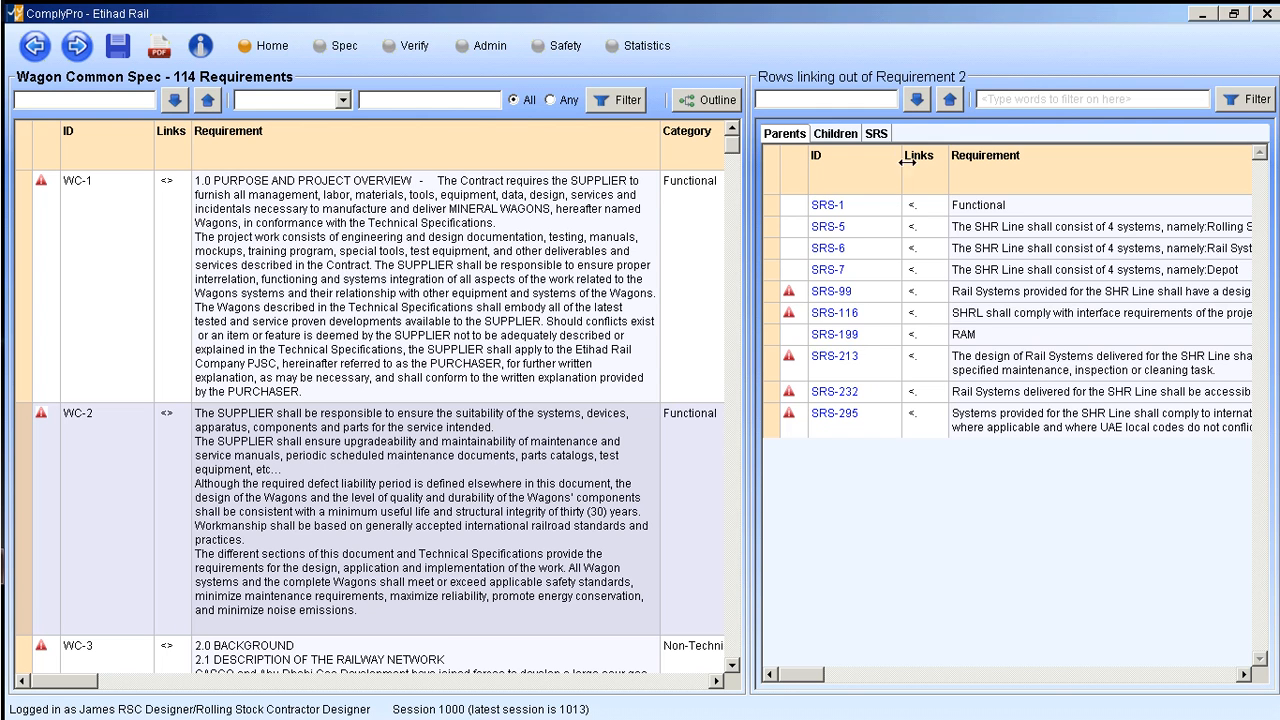
left_click(838, 137)
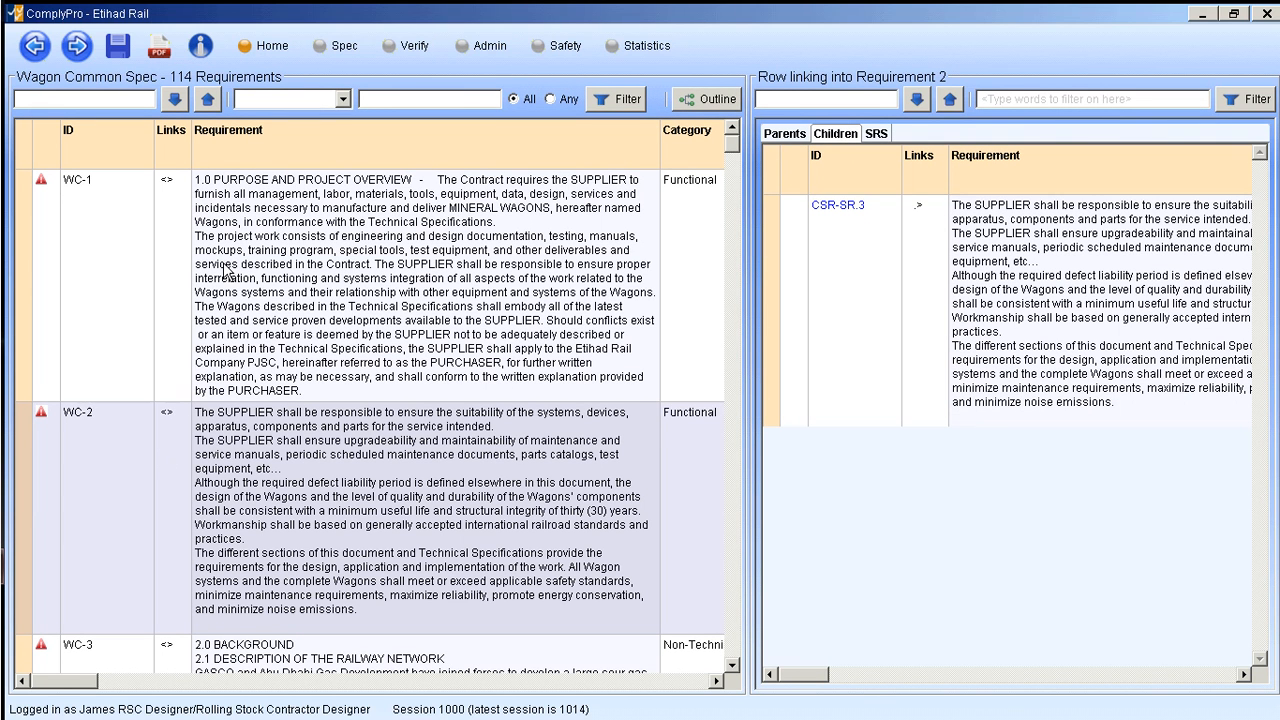
left_click(25, 247)
left_click(24, 454)
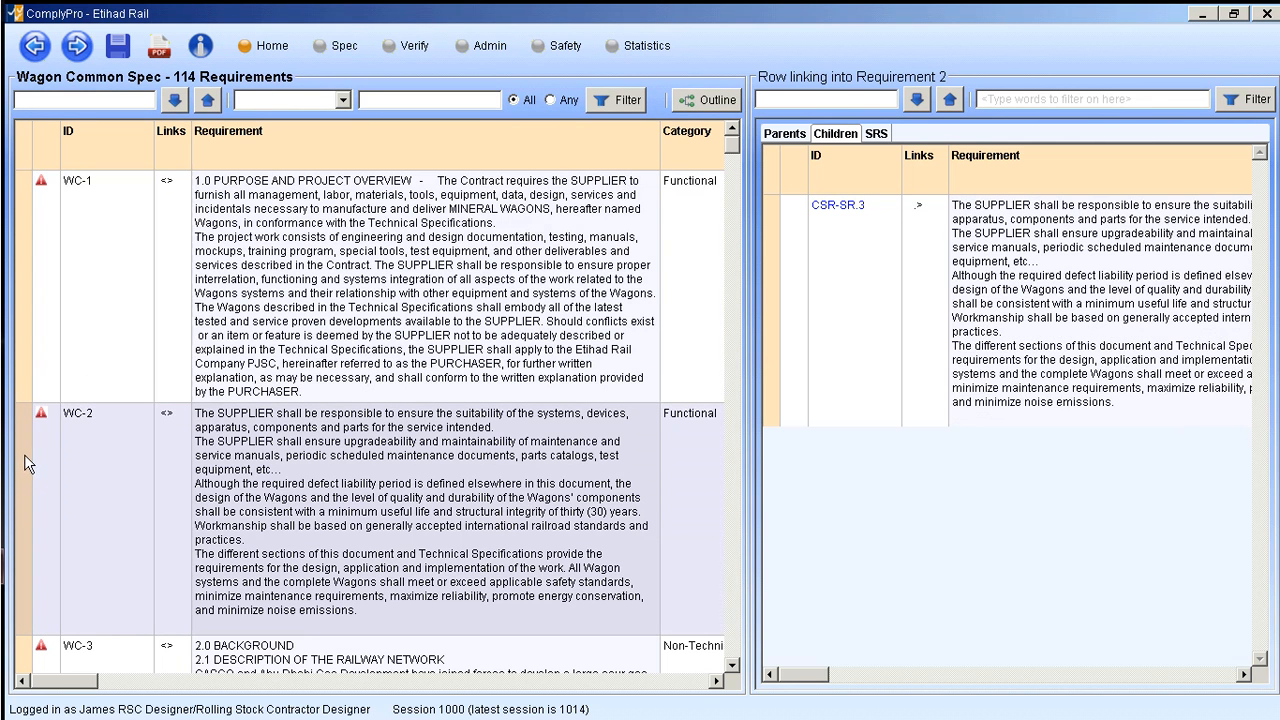
left_click(24, 332)
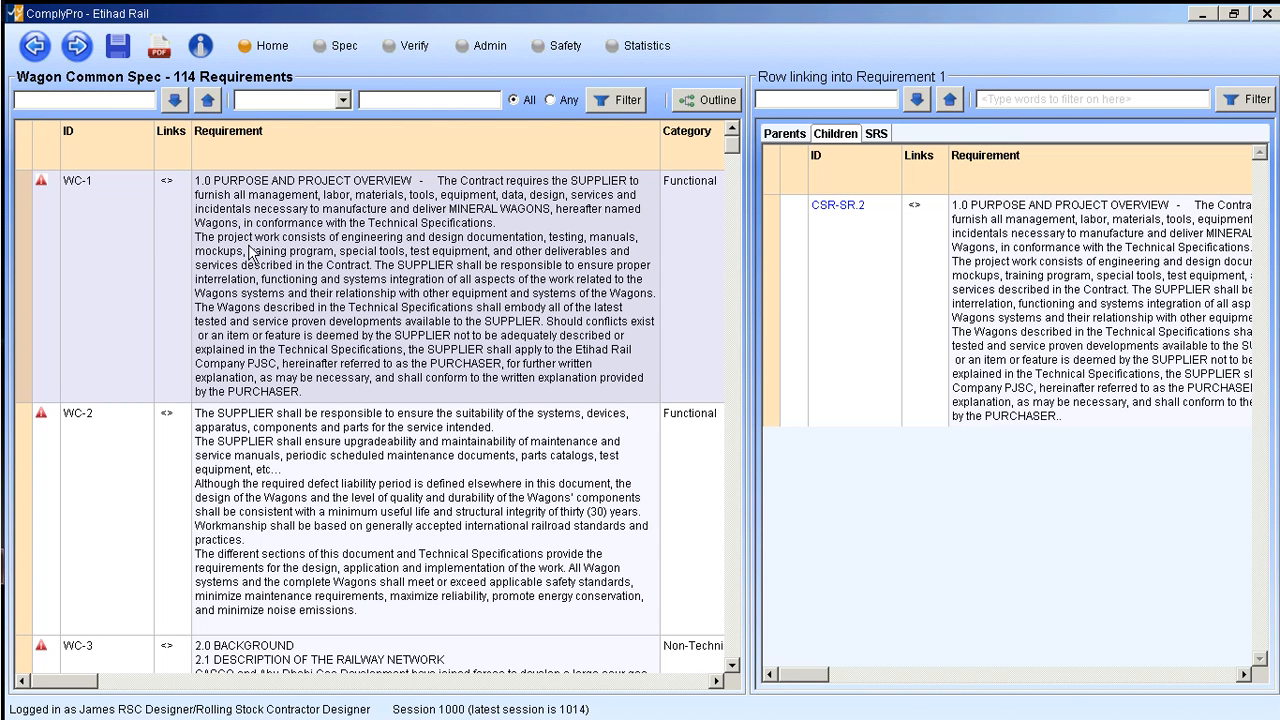
- Switch the links of WC-1 back to its parents and check them against those of WC-2, ending on WC-1
left_click(780, 134)
left_click(832, 138)
left_click(785, 136)
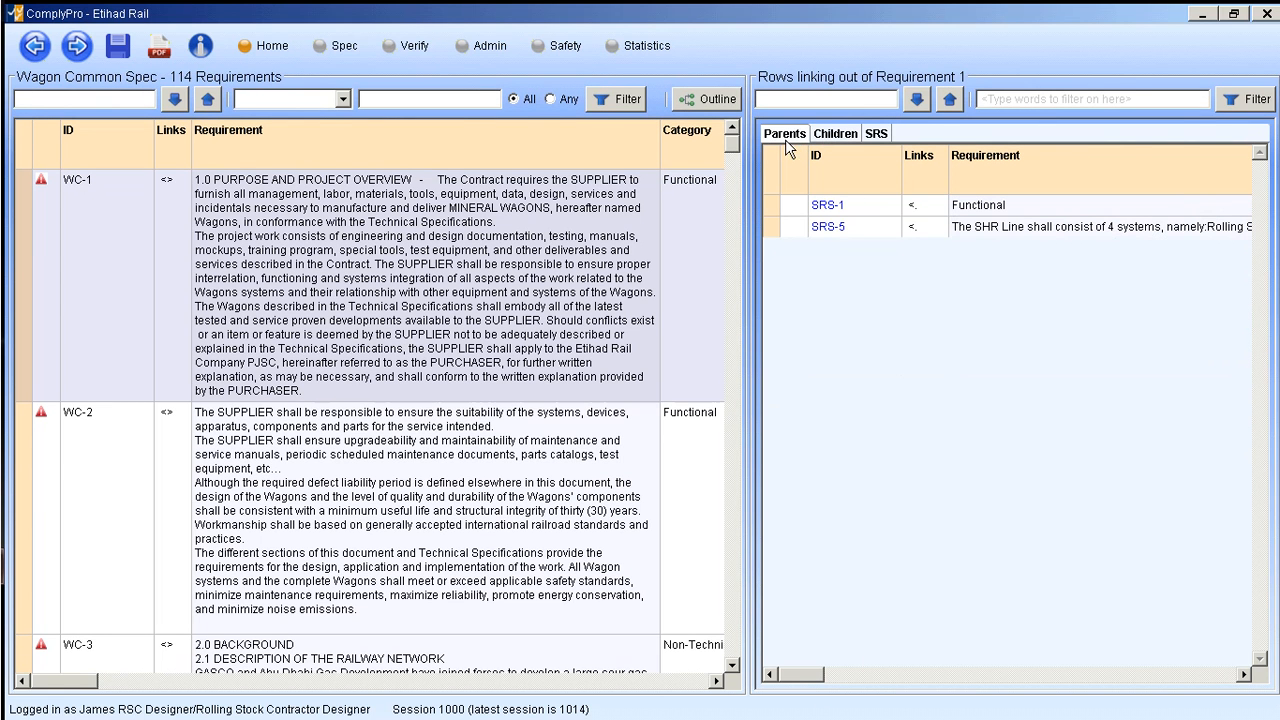
left_click(24, 441)
left_click(28, 388)
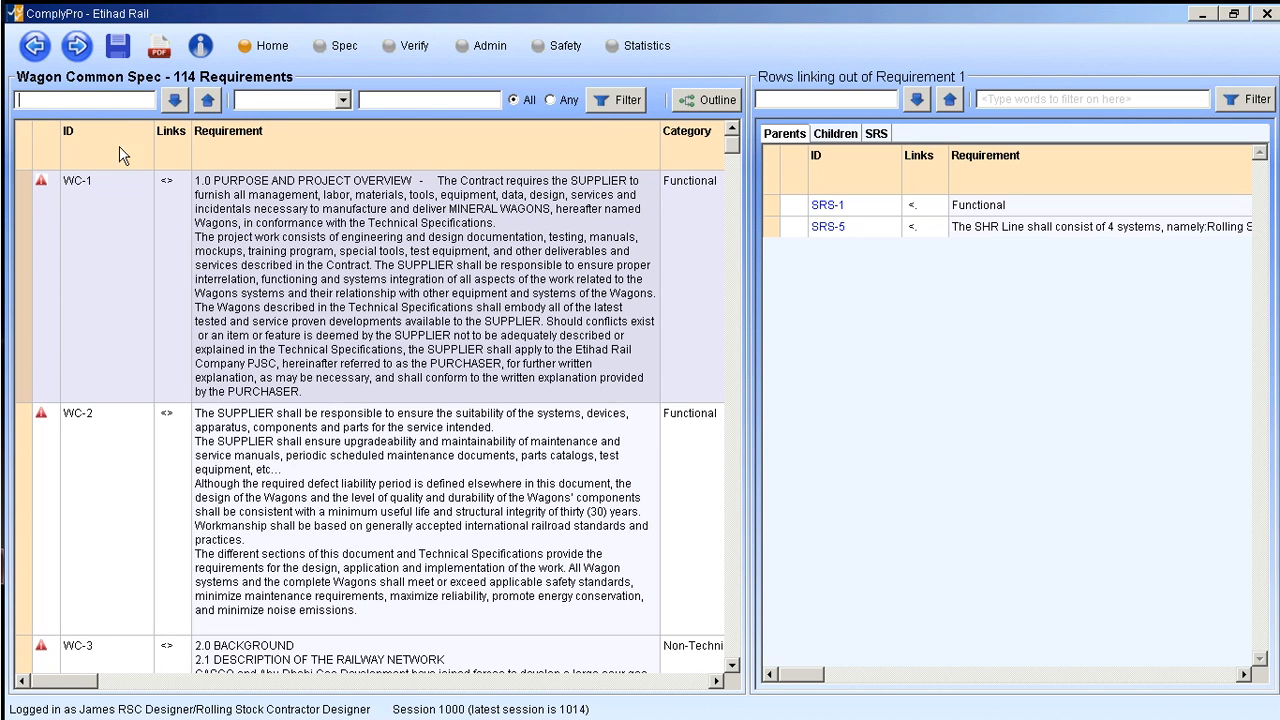
- Search the Wagon Common Spec for "furnish" and look for further matching rows
type("t")
type("urnish")
left_click(174, 101)
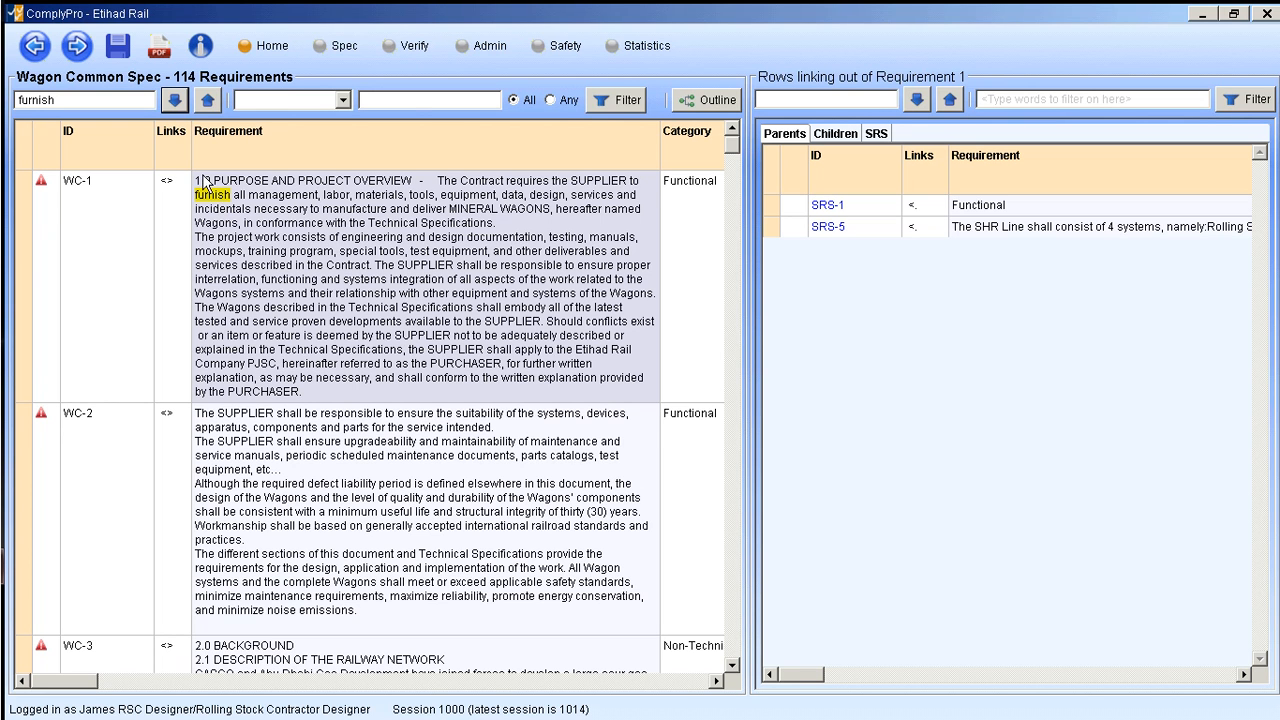
left_click(172, 104)
left_click(174, 107)
left_click(175, 107)
- Search the requirements for "The" instead and step through the matching rows to WC-6
double_click(54, 104)
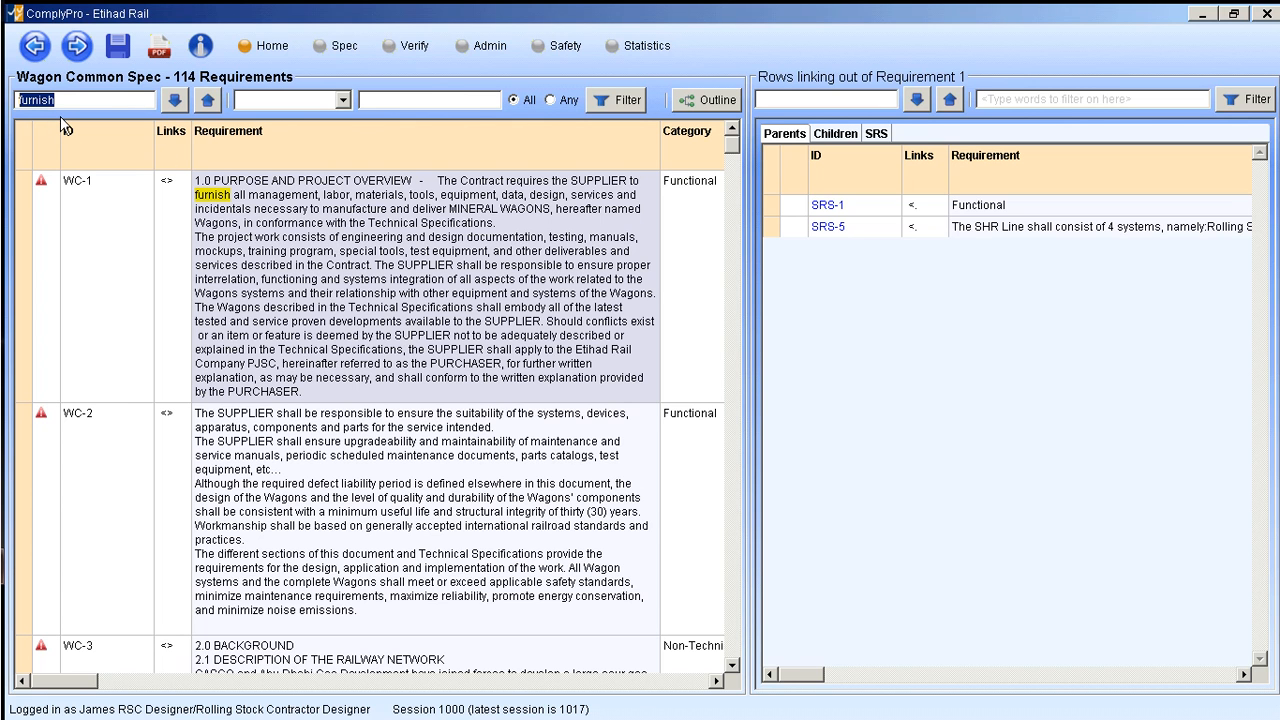
type("The")
left_click(175, 100)
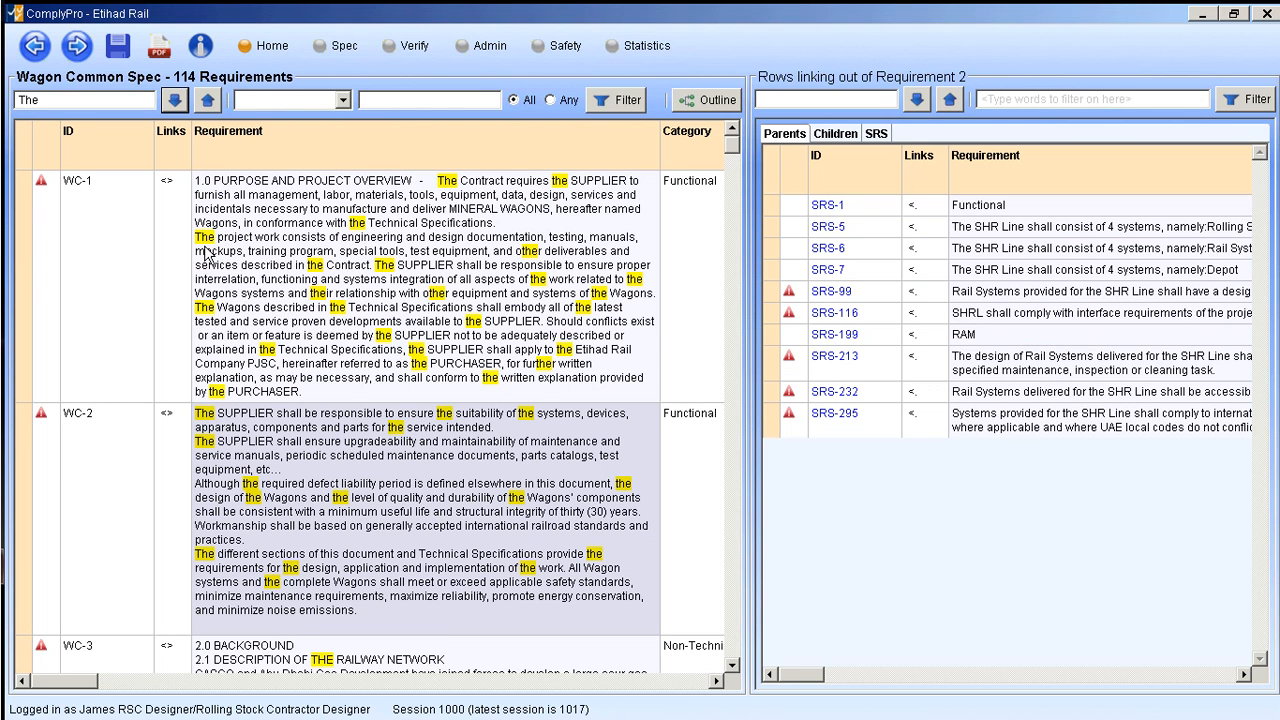
left_click(177, 104)
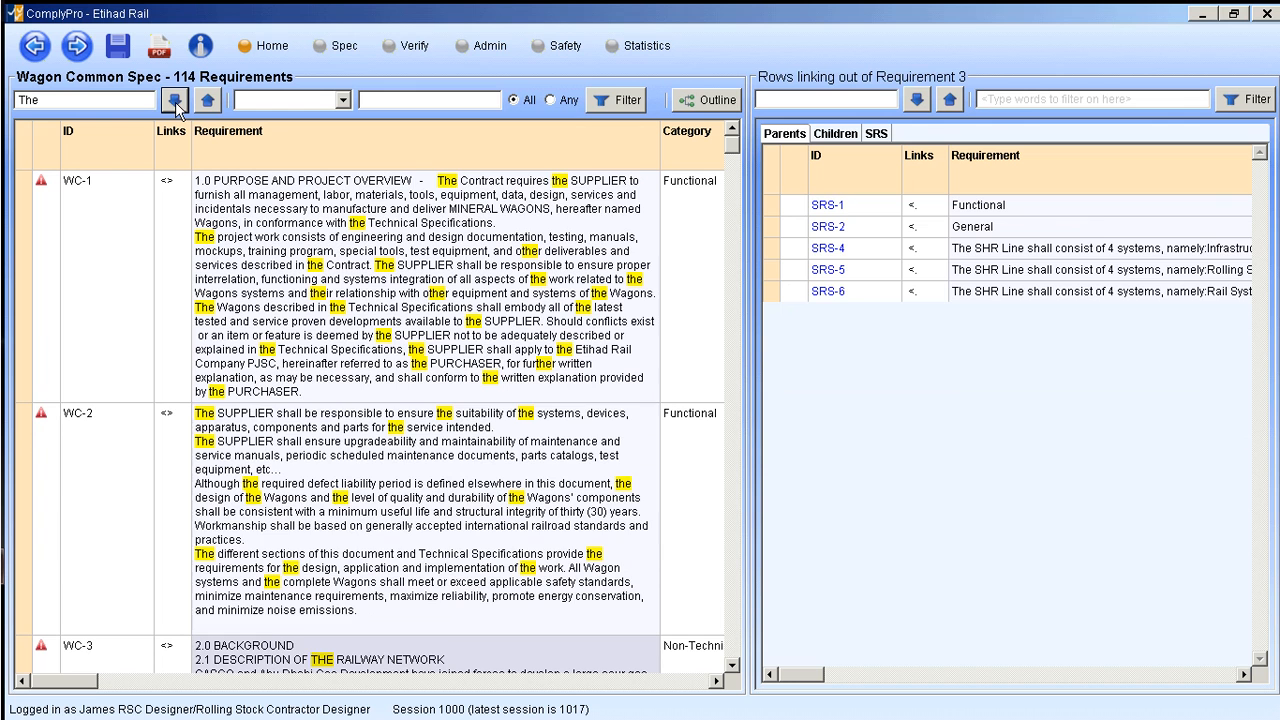
left_click(177, 104)
left_click(177, 104)
left_click(177, 104)
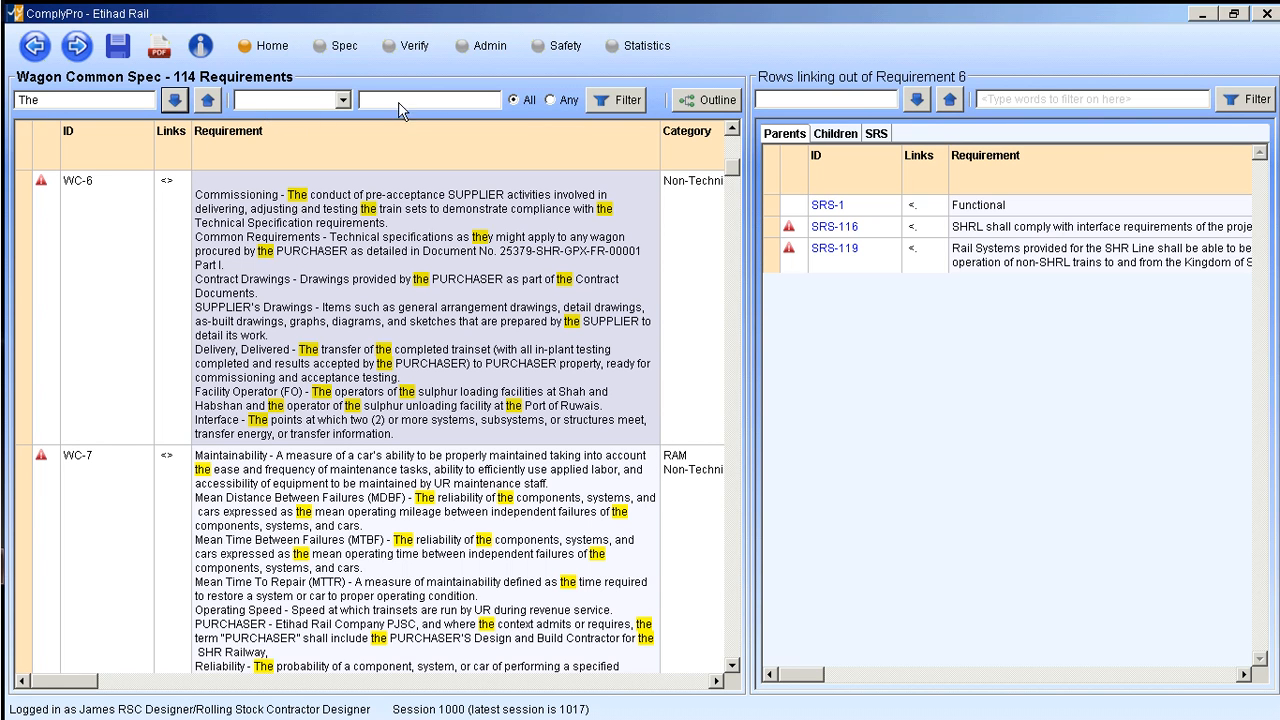
- Filter the Wagon Common Spec's Requirement column for "furnish", switching the filter off and on again
left_click(343, 101)
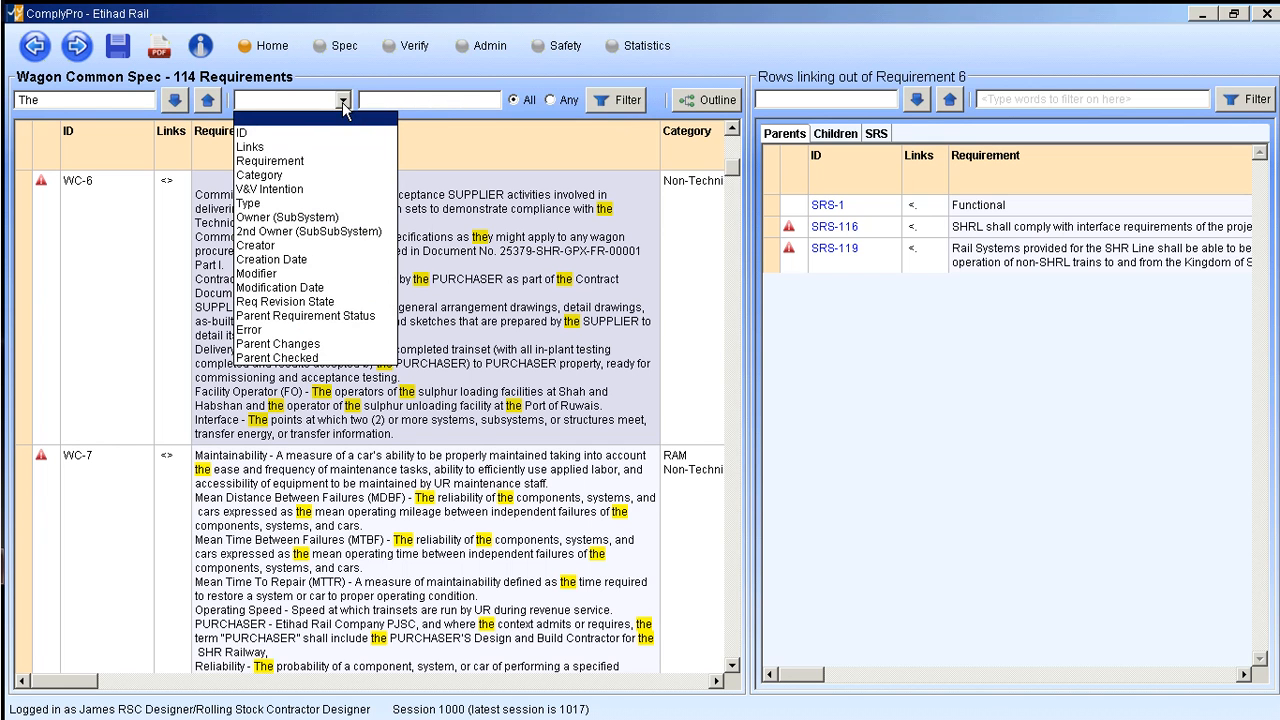
left_click(280, 161)
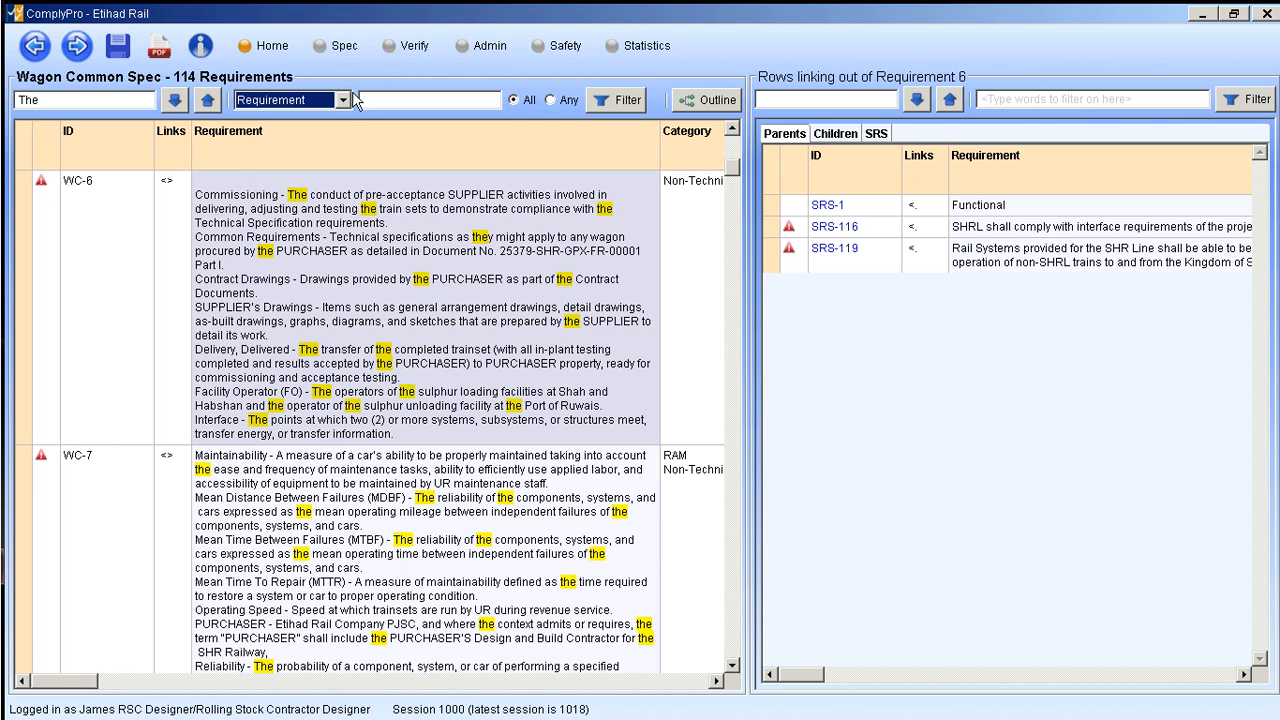
left_click(404, 100)
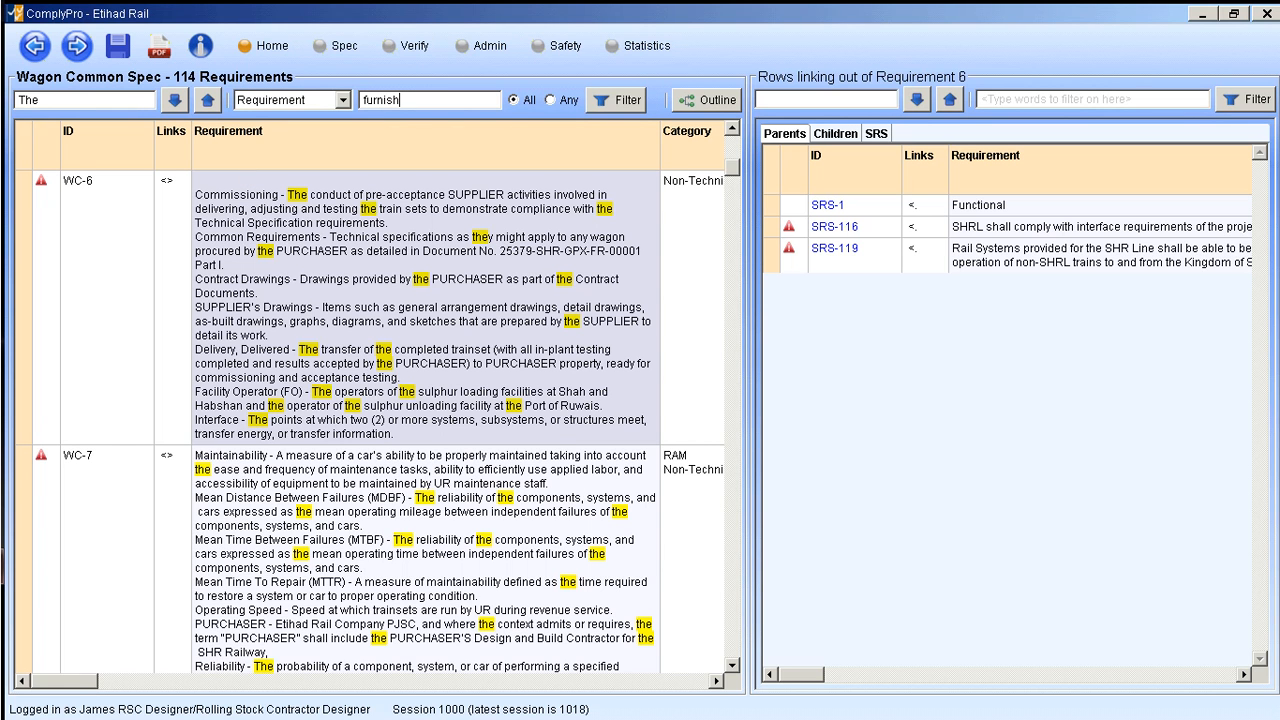
left_click(603, 102)
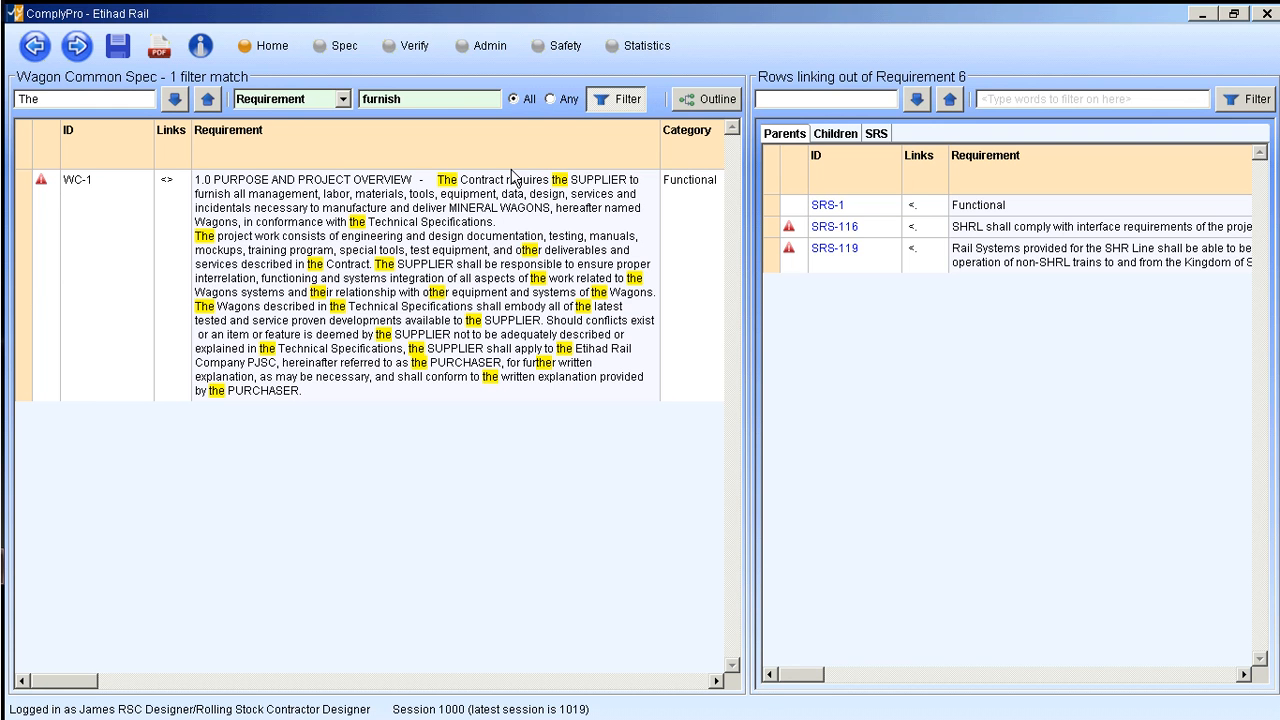
left_click(615, 106)
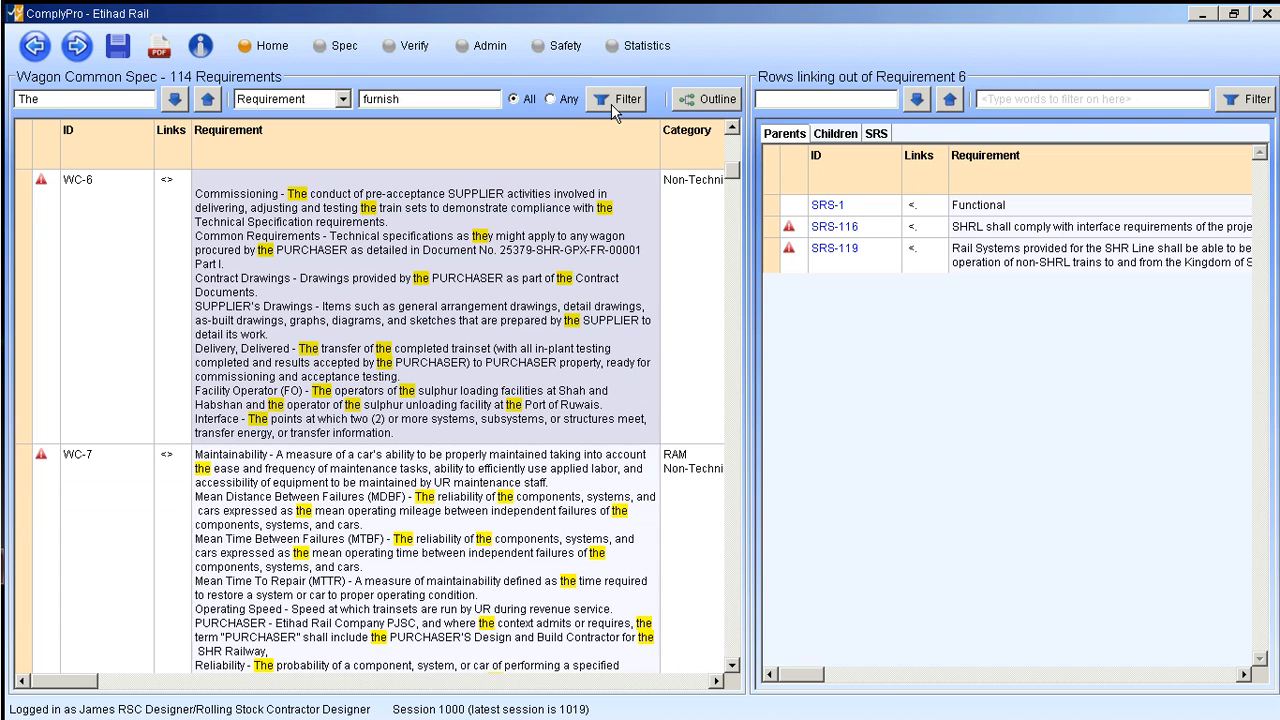
left_click(615, 106)
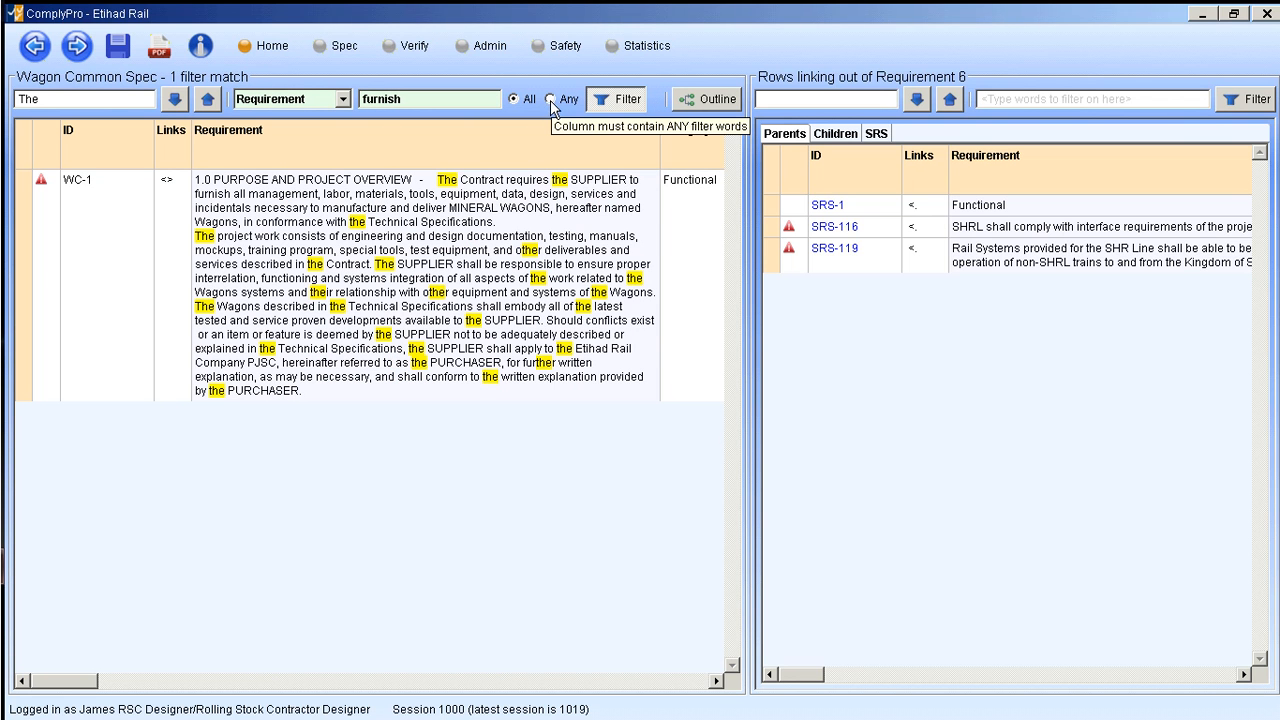
- Extend the Requirement filter text to "furnish in", apply the filter and change the word matching to Any
left_click(428, 103)
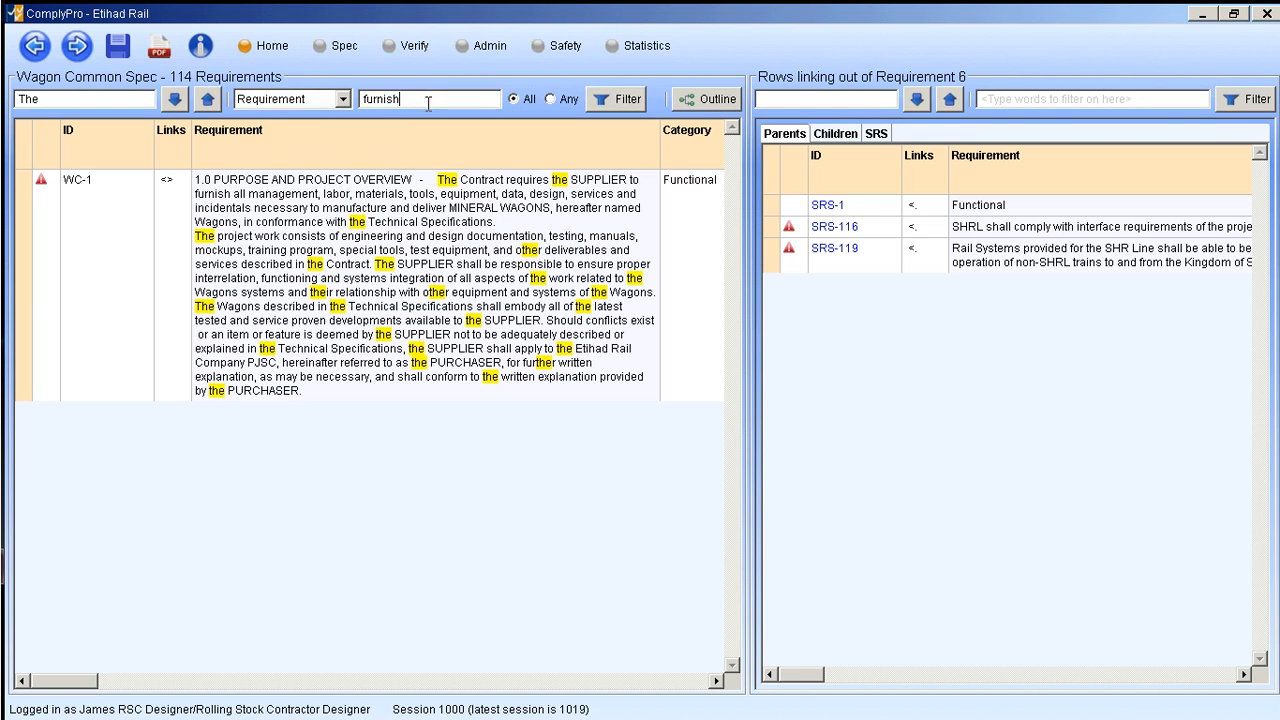
key("BackSpace")
type("h")
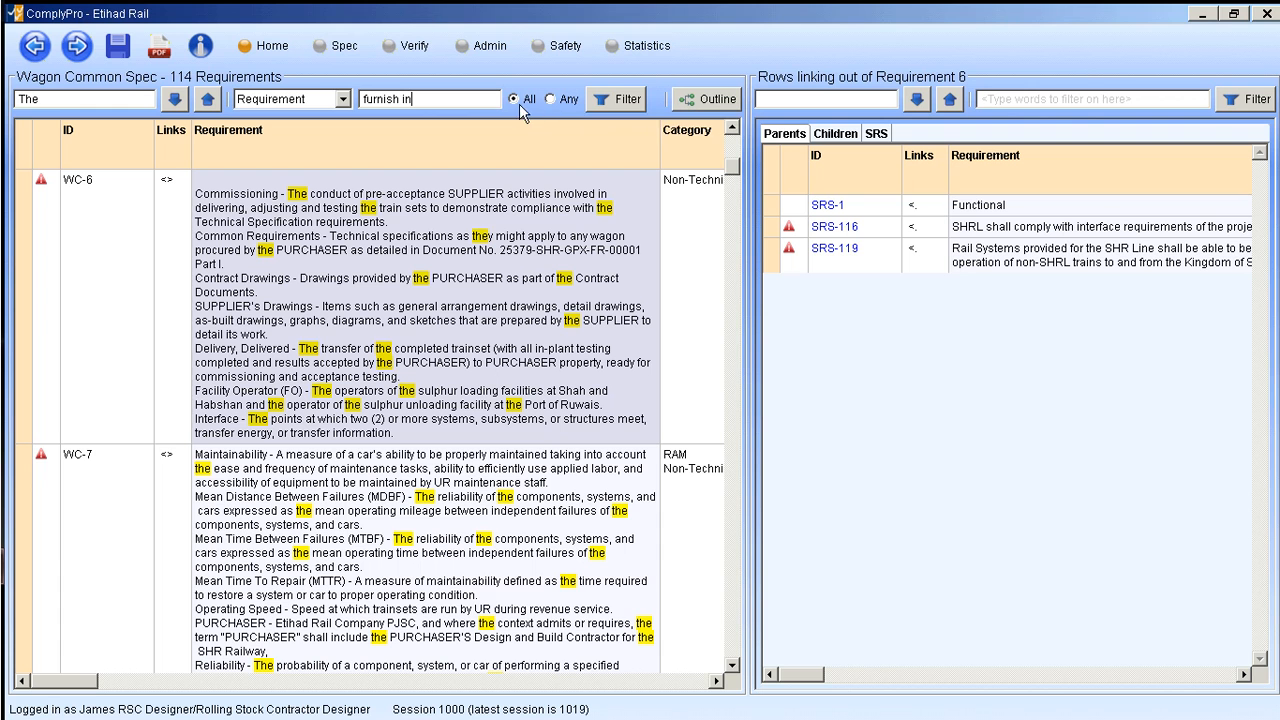
left_click(614, 106)
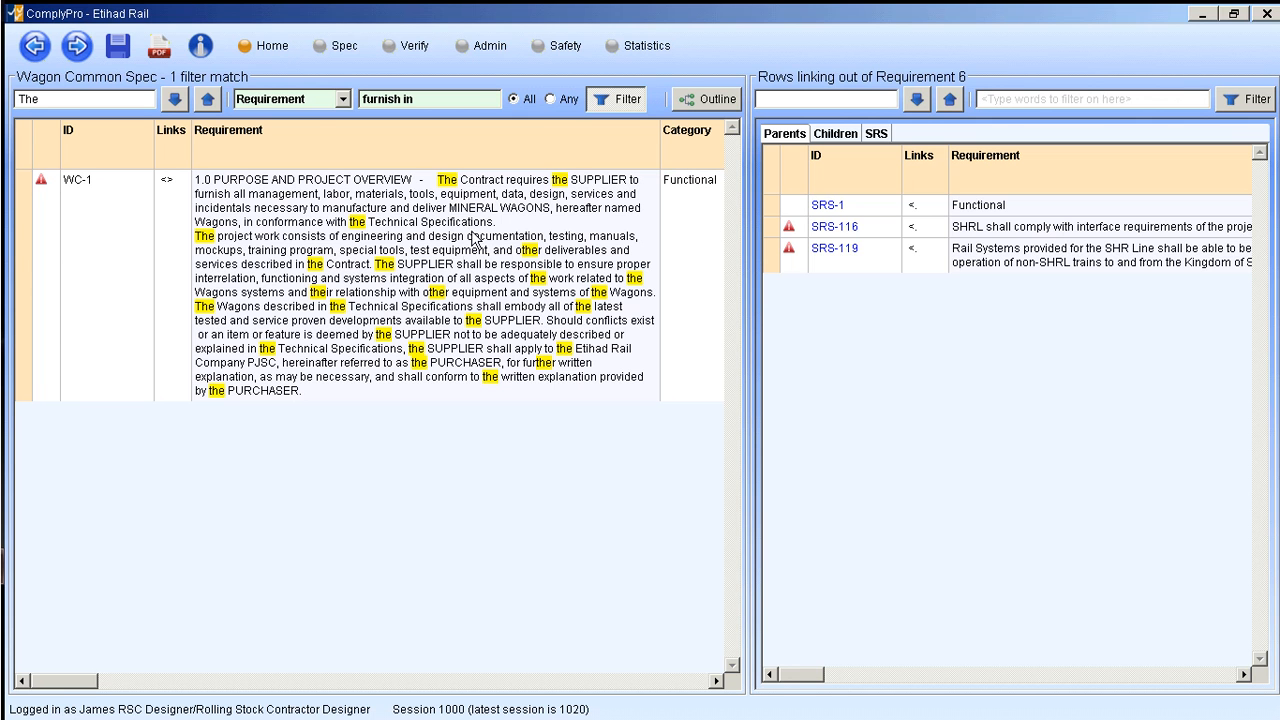
left_click(550, 99)
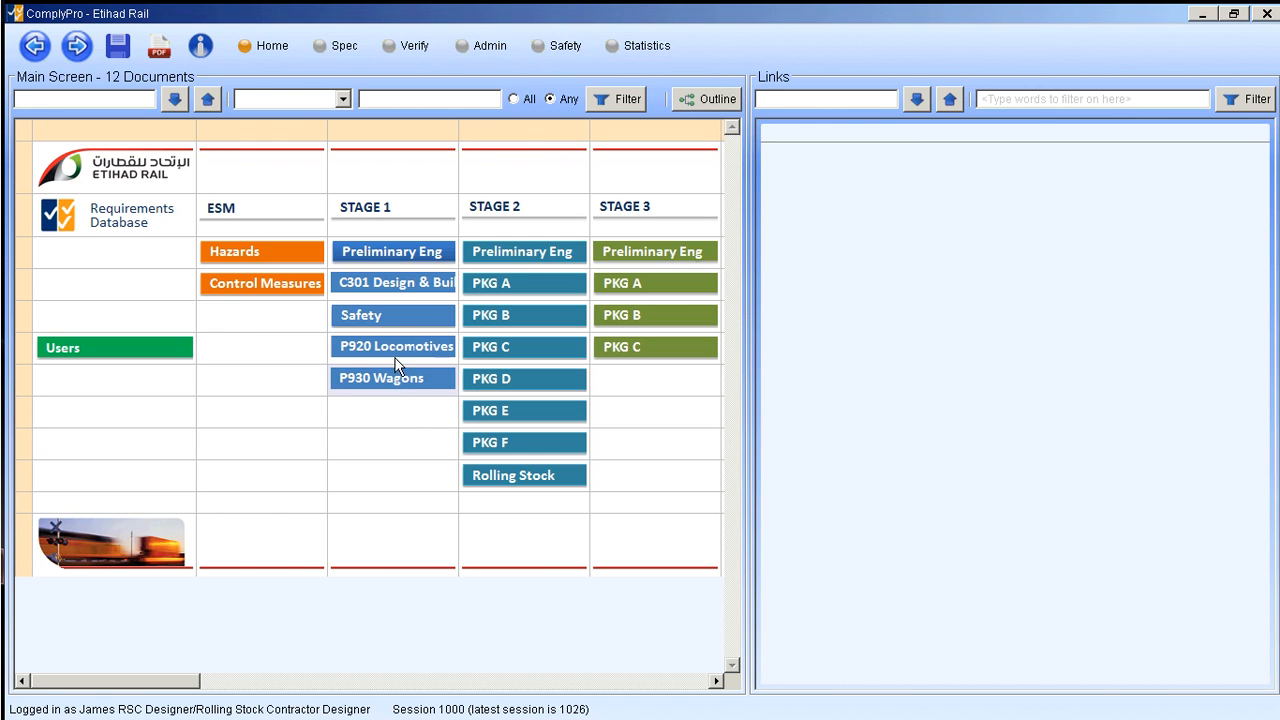
- Open the Wagons Common Spec from the P930 Wagons documents and bring requirement WC-5 into view
left_click(373, 385)
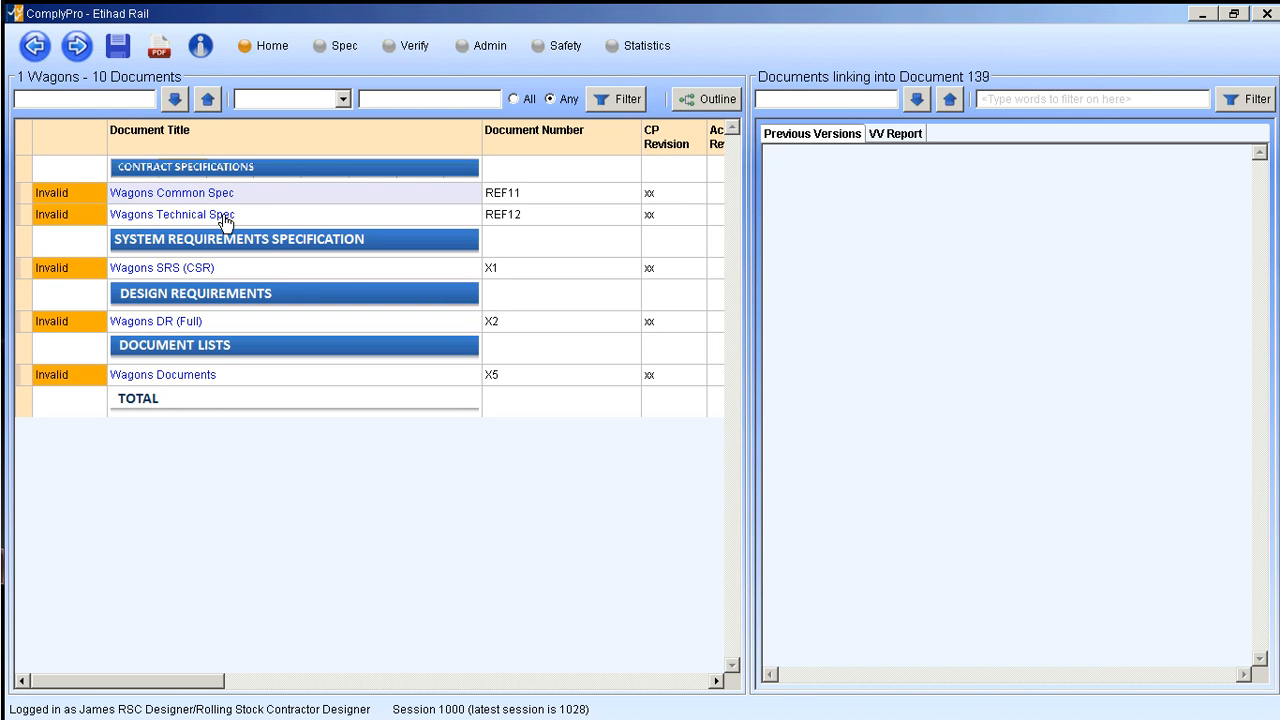
left_click(175, 194)
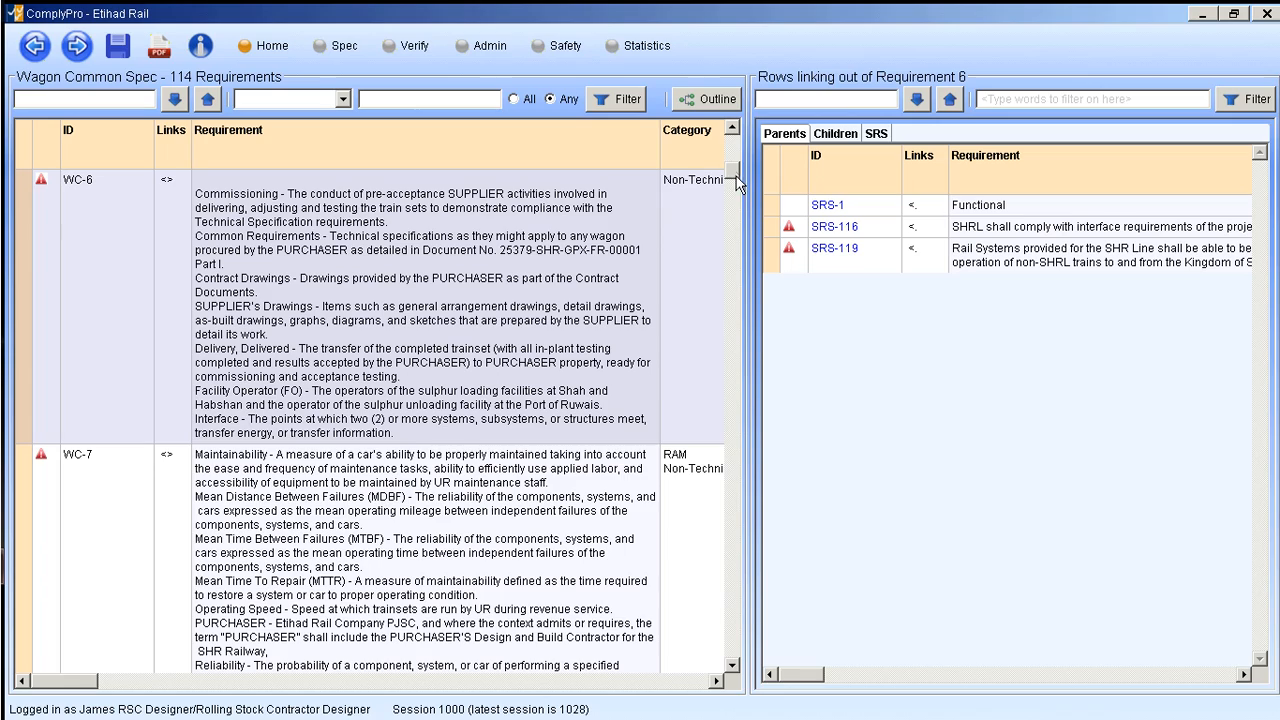
mouse_move(735, 178)
left_mouse_down()
mouse_move(732, 204)
mouse_move(730, 162)
left_mouse_up()
mouse_move(66, 682)
left_mouse_down()
mouse_move(286, 686)
mouse_move(52, 686)
left_mouse_up()
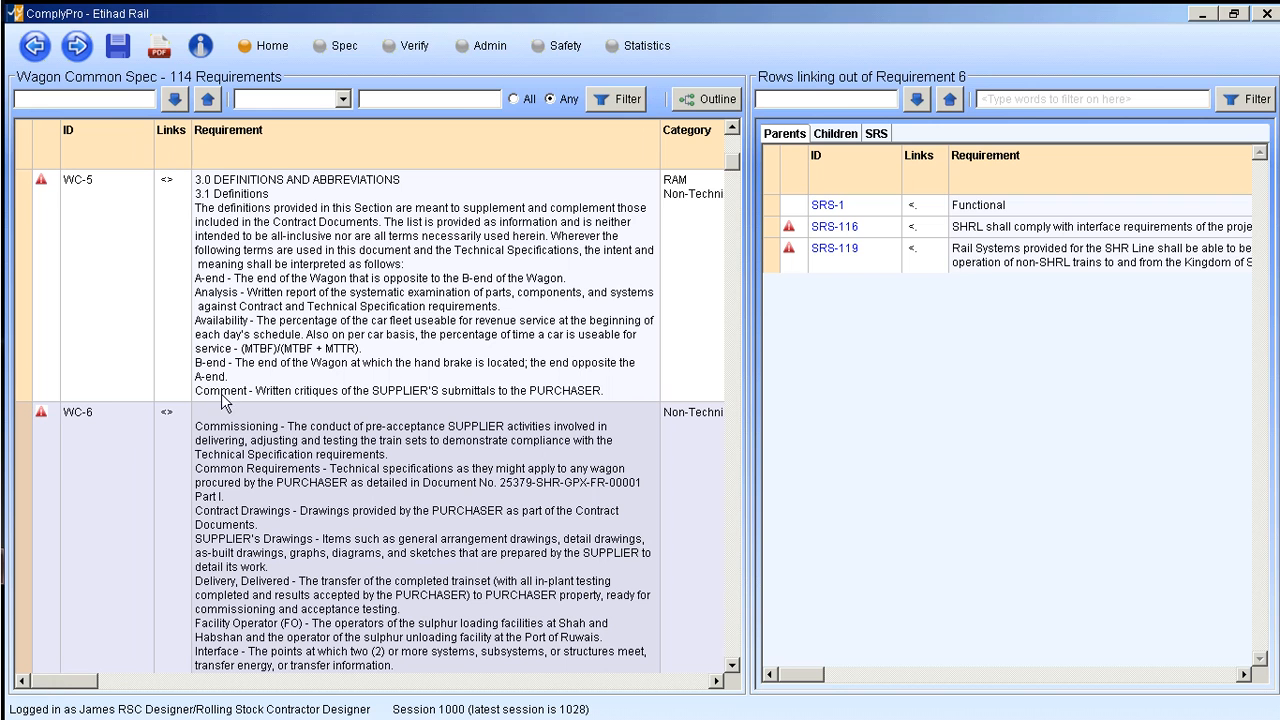
- Compare the parent links of requirements WC-5, WC-6 and WC-8 in the Wagon Common Spec
left_click(294, 199)
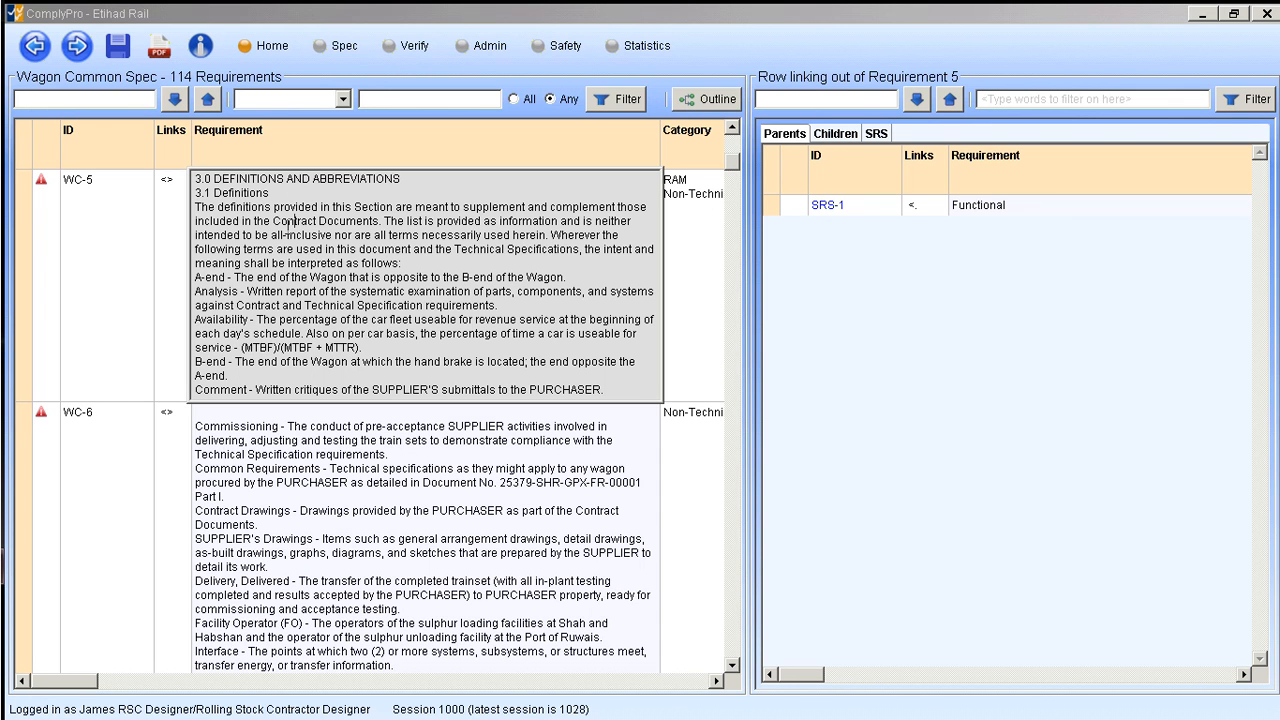
left_click(273, 221)
left_click(20, 238)
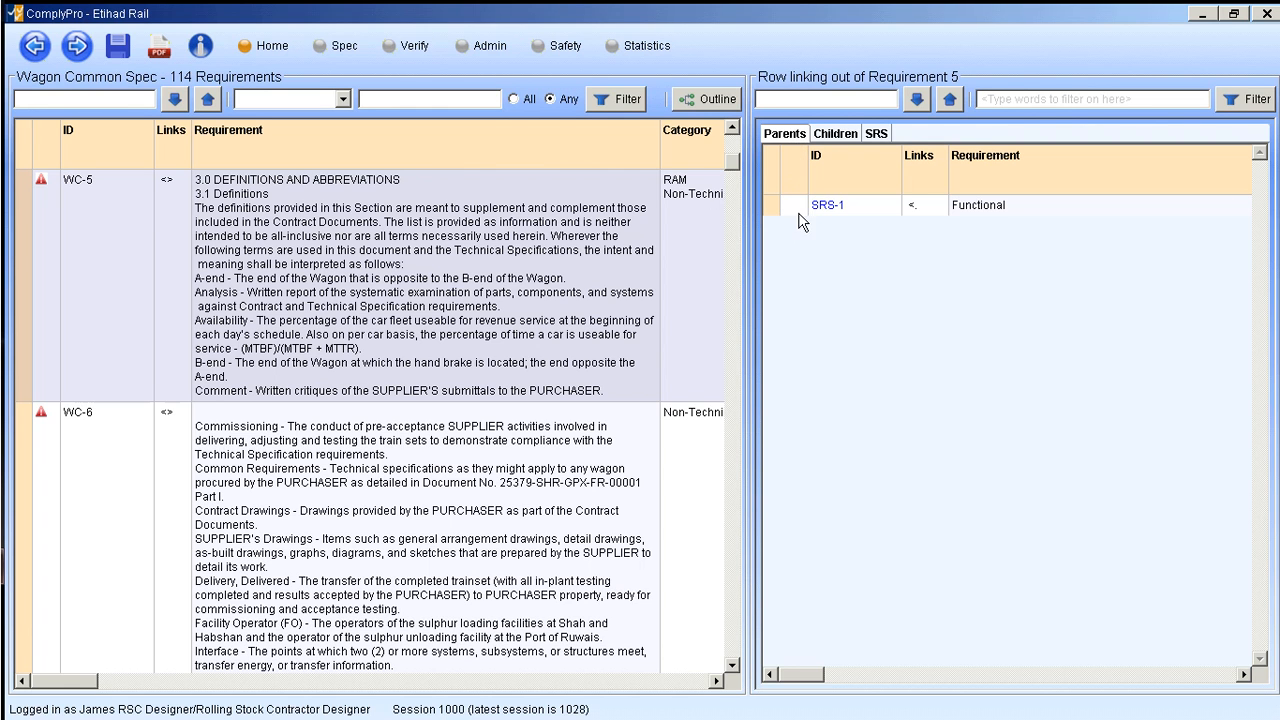
left_click(778, 140)
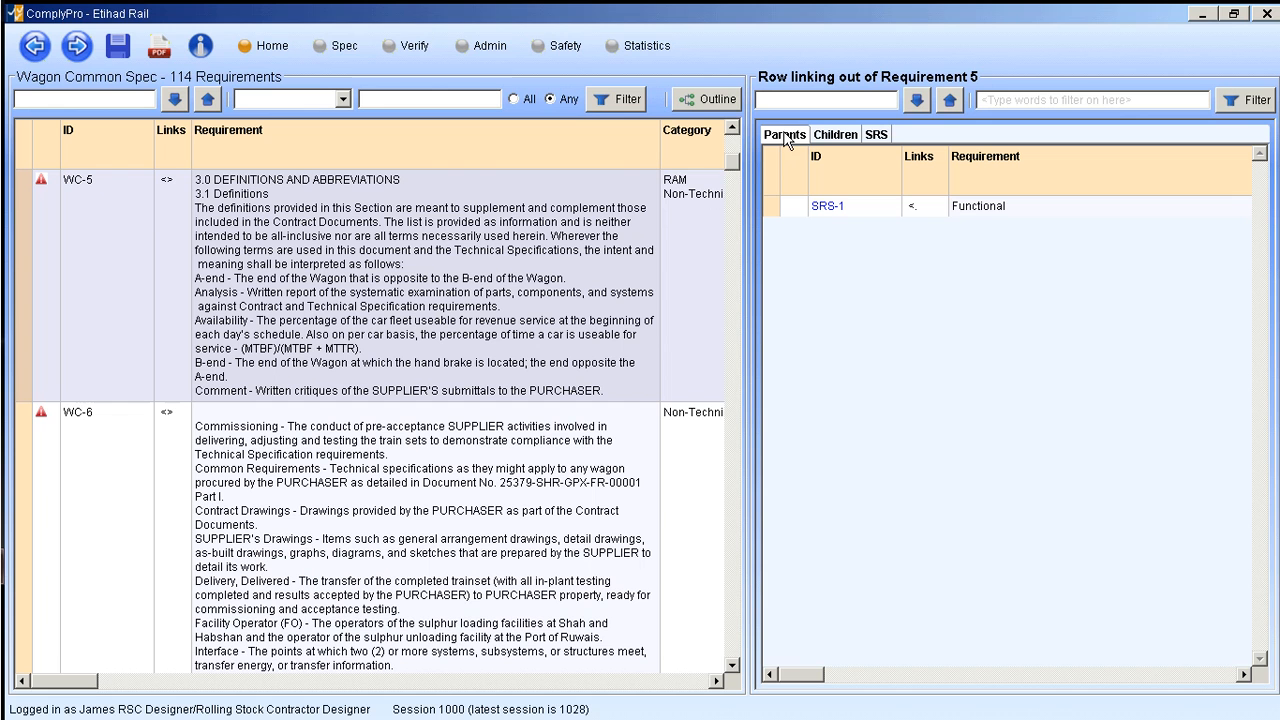
left_click(29, 506)
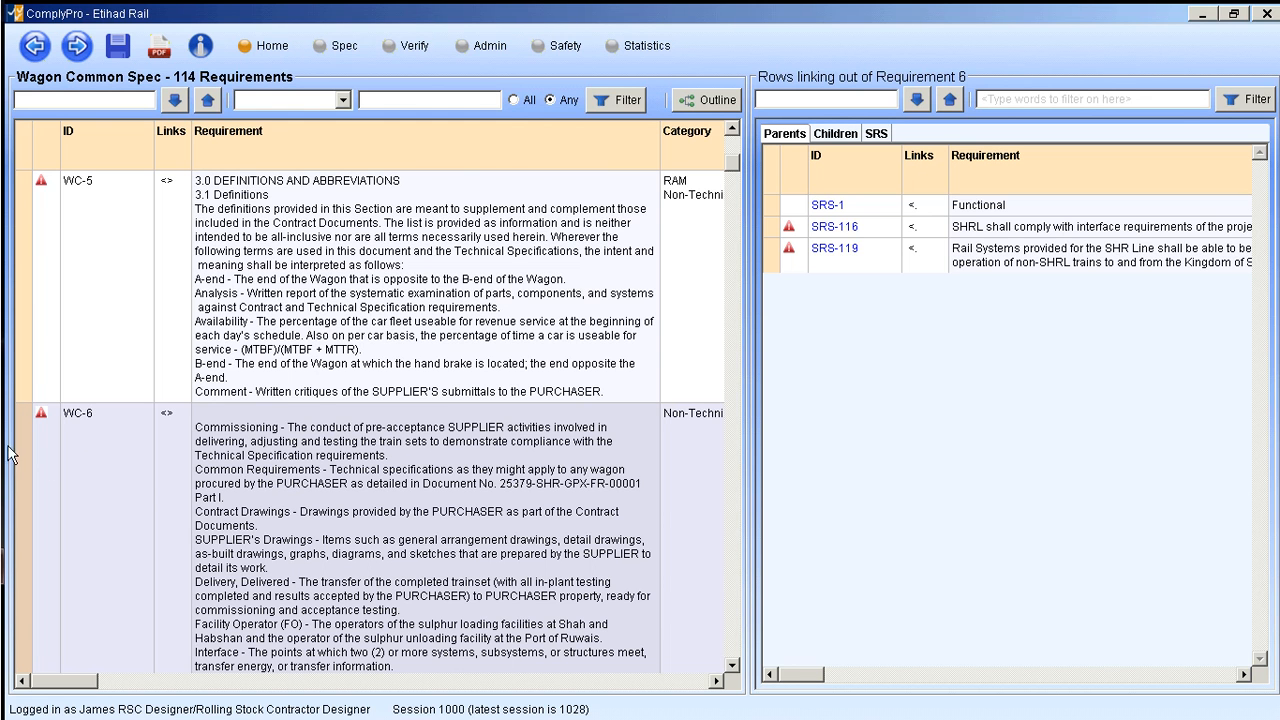
scroll(22, 282, "down", 3)
left_click(24, 284)
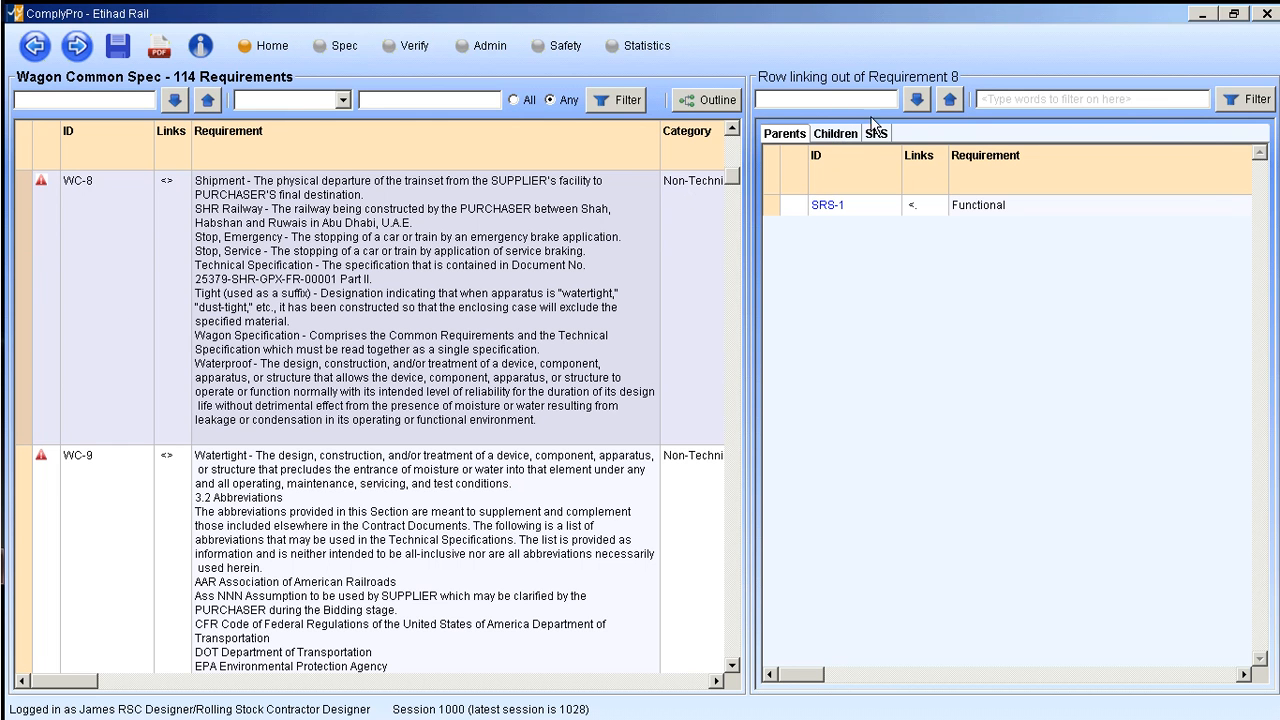
- Check the child links of WC-8, follow its parent link to SRS-1, and go back from the System Requirements Specification
left_click(846, 138)
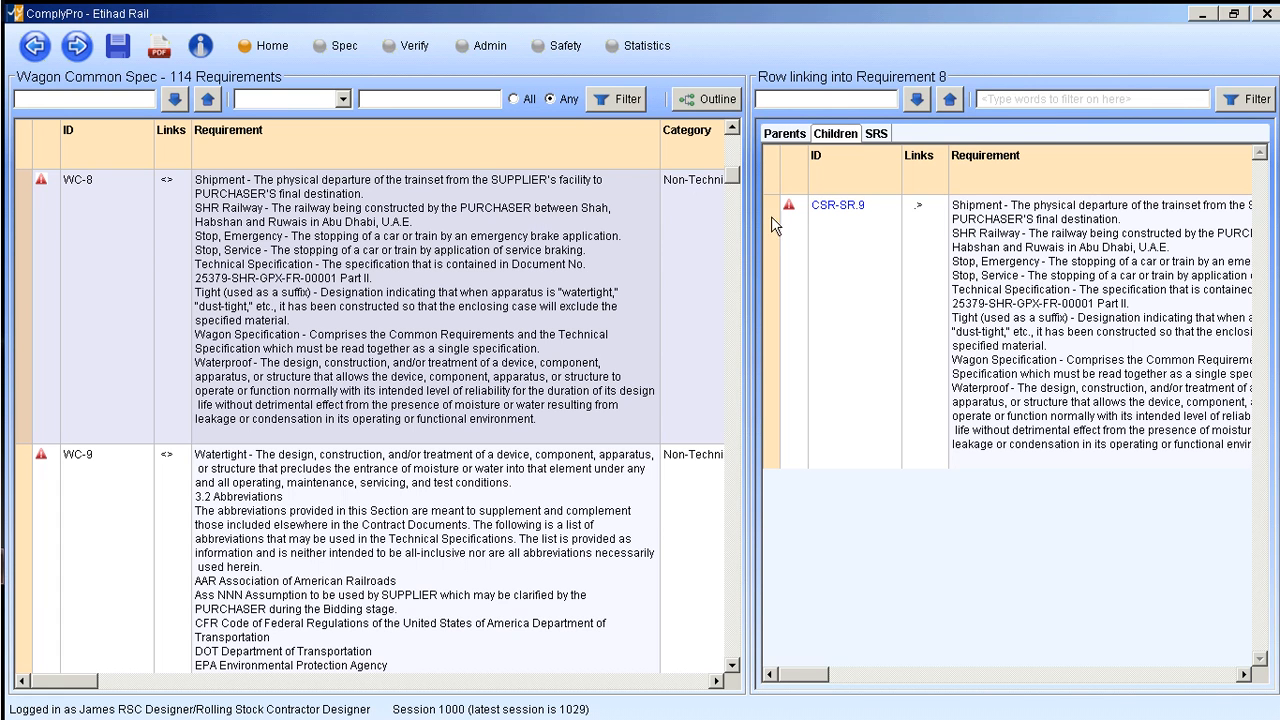
left_click(777, 138)
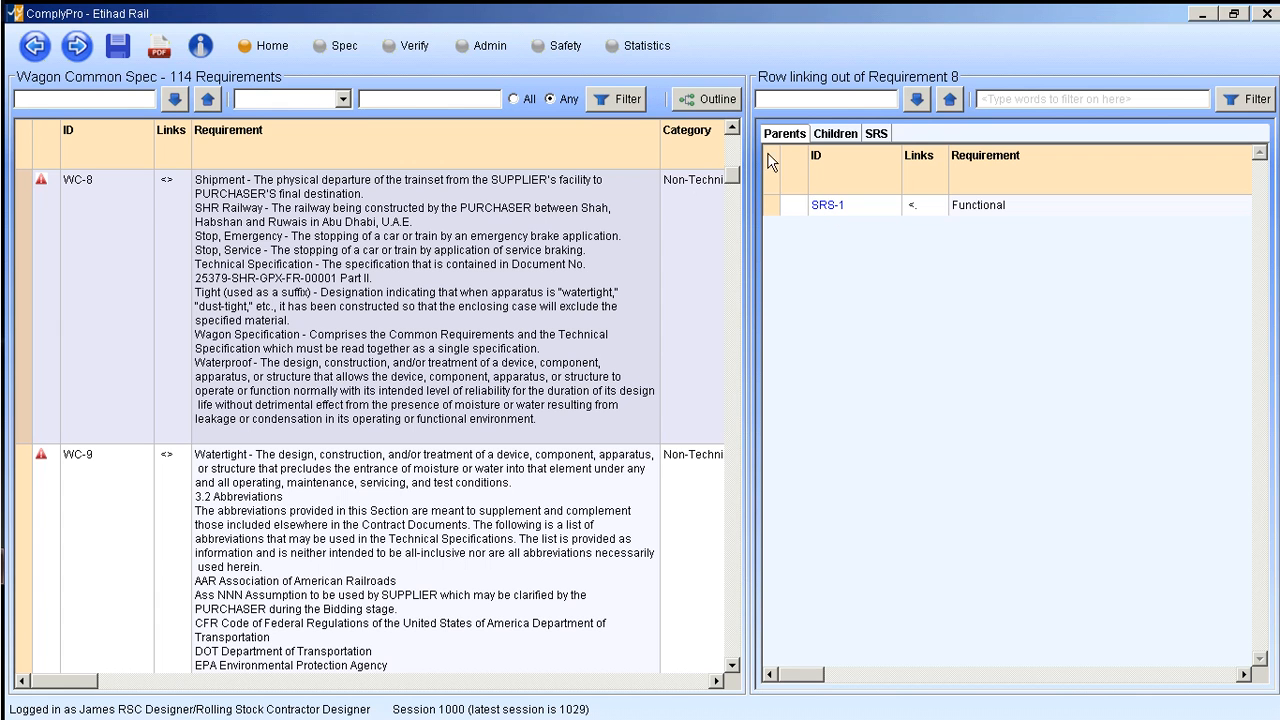
left_click(827, 207)
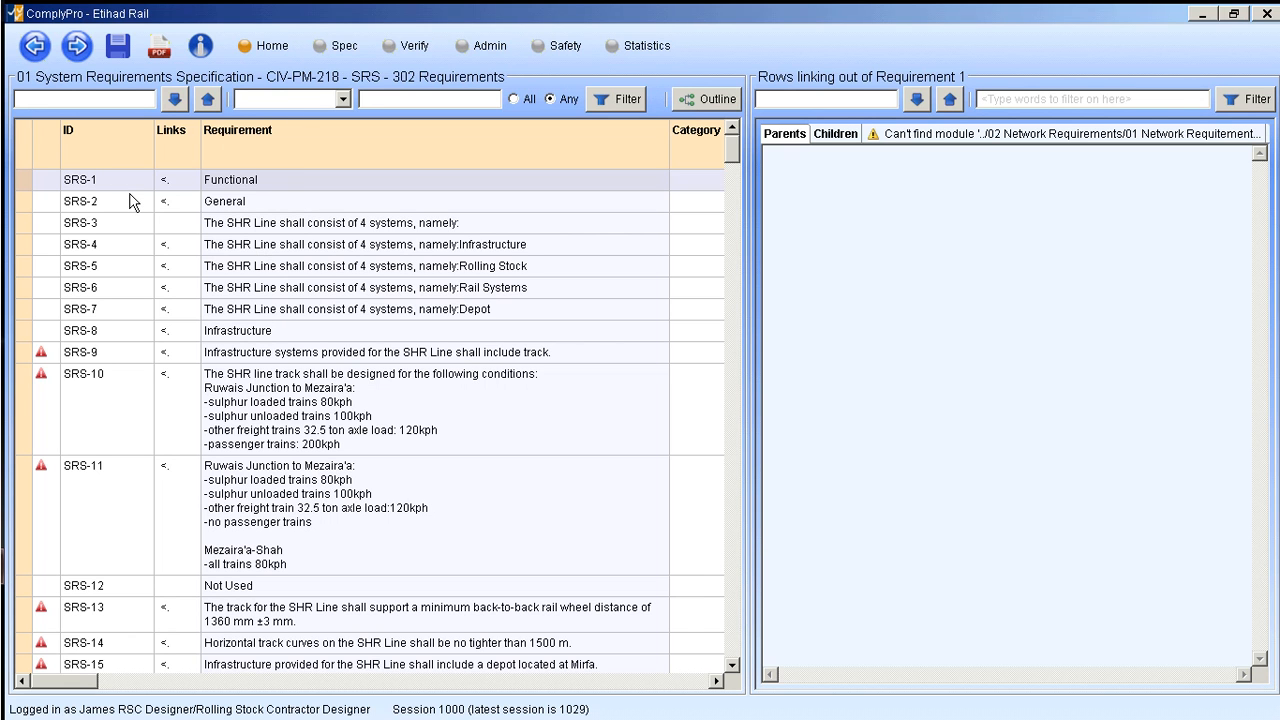
left_click(35, 46)
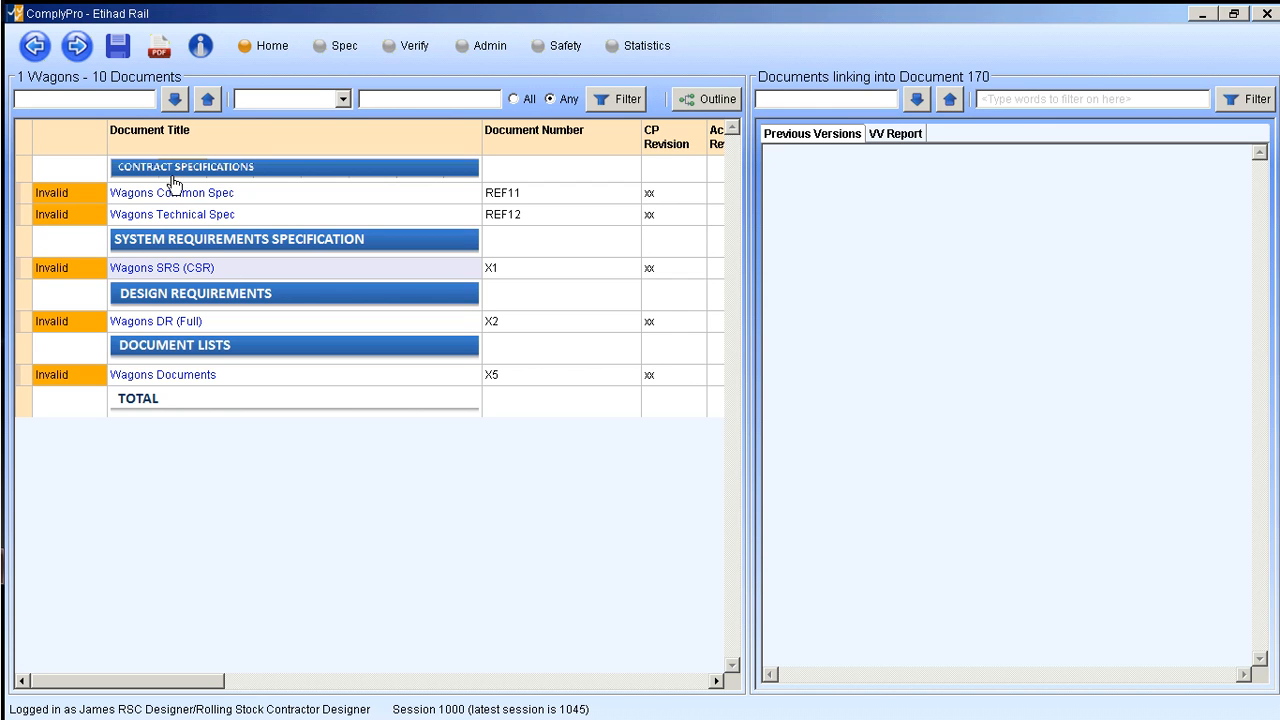
- Open the Wagons SRS (CSR) and compare the parent links of CSR-SR.3, CSR-SR.2 and CSR-SR.16
left_click(162, 268)
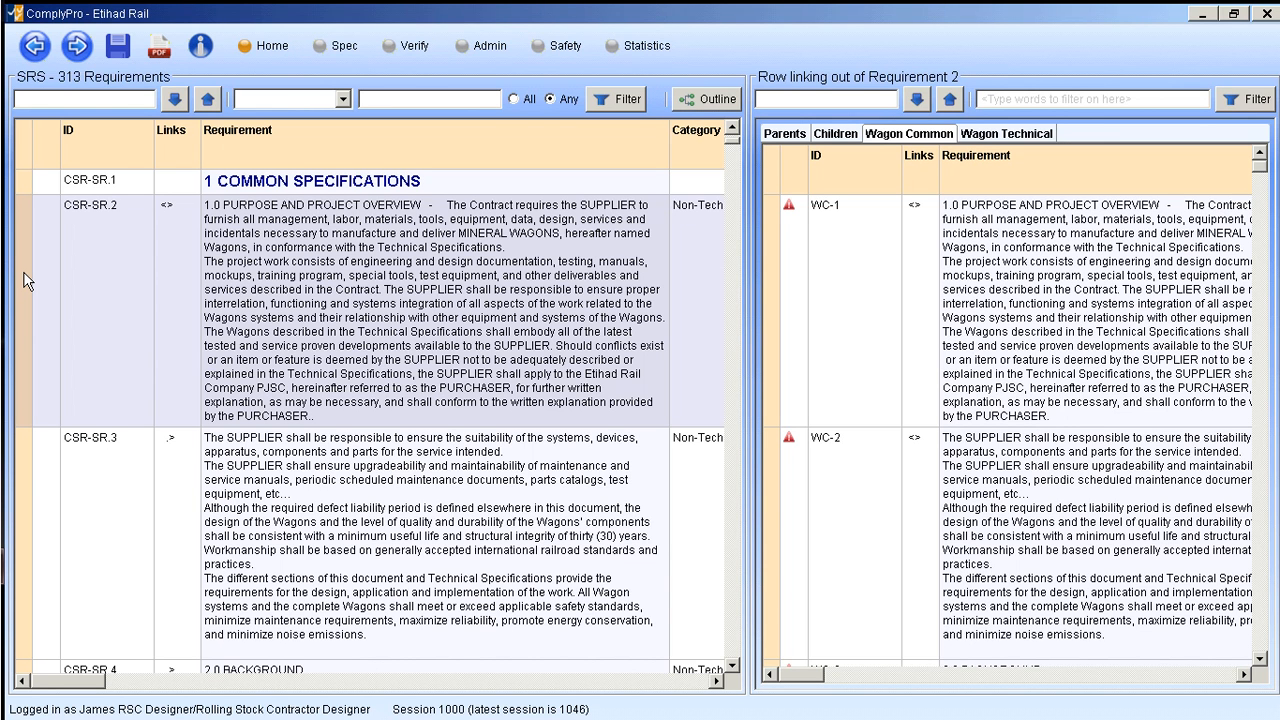
left_click(27, 474)
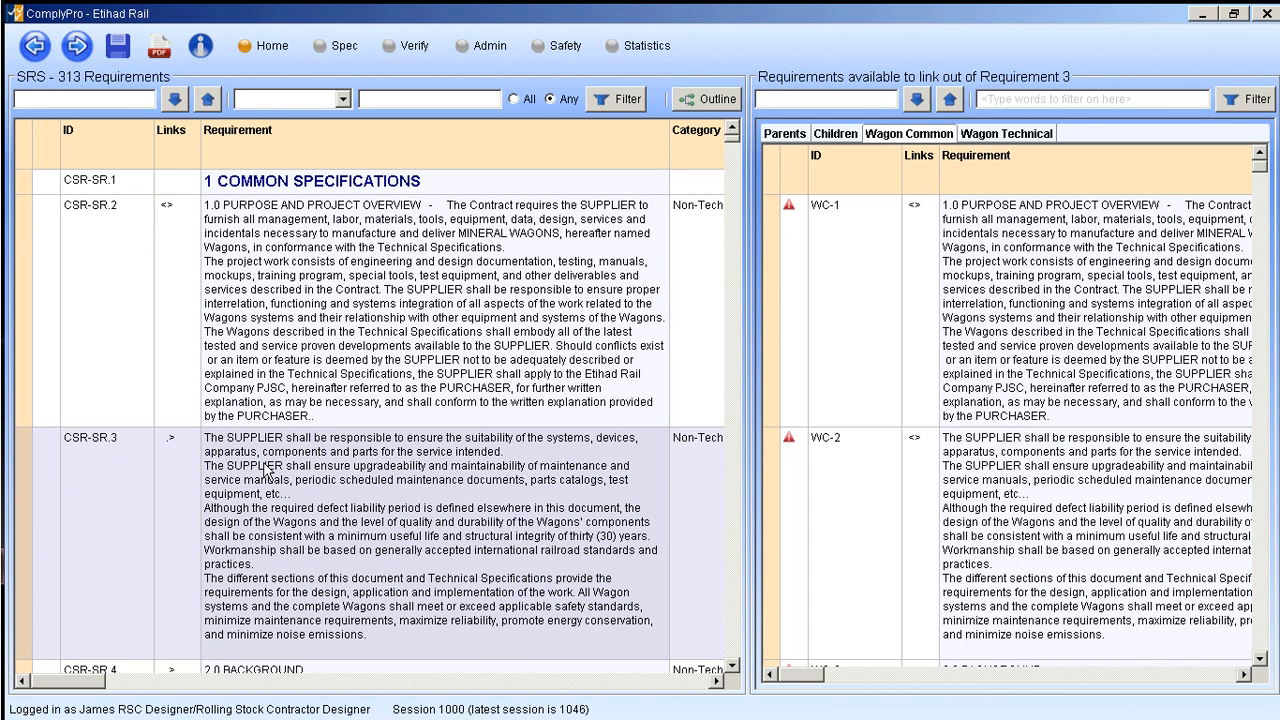
left_click(786, 138)
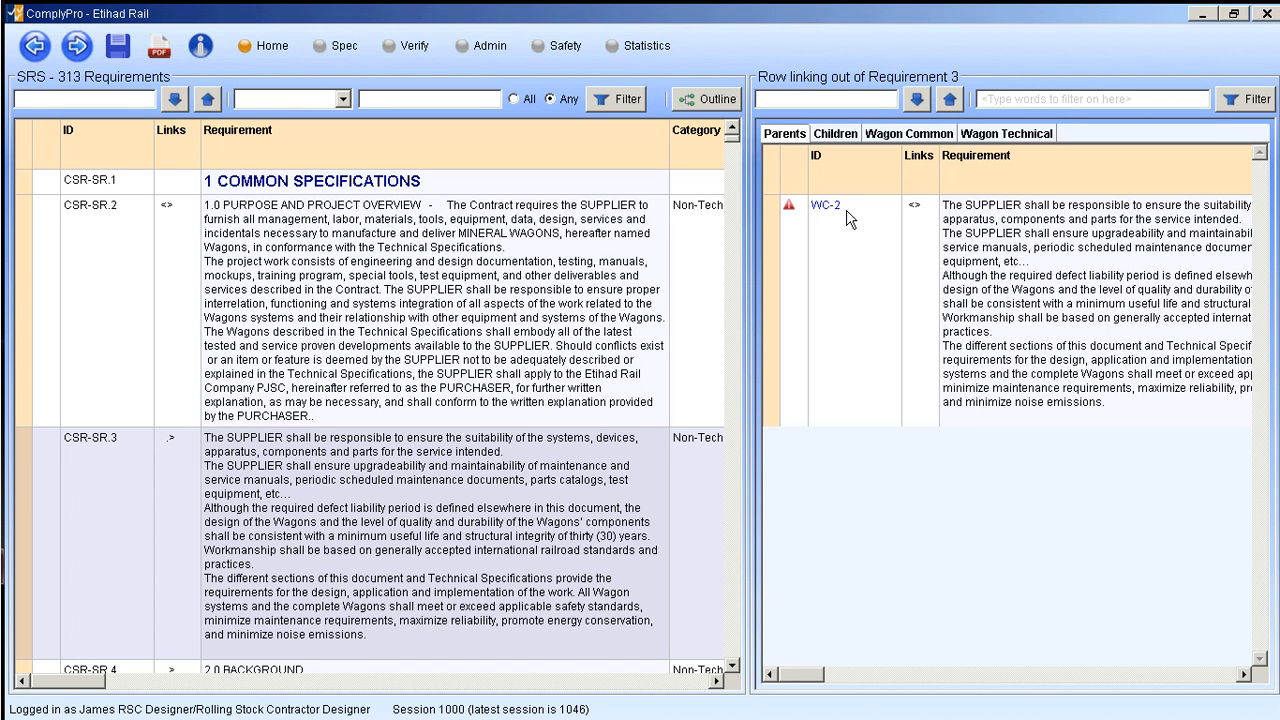
left_click(27, 240)
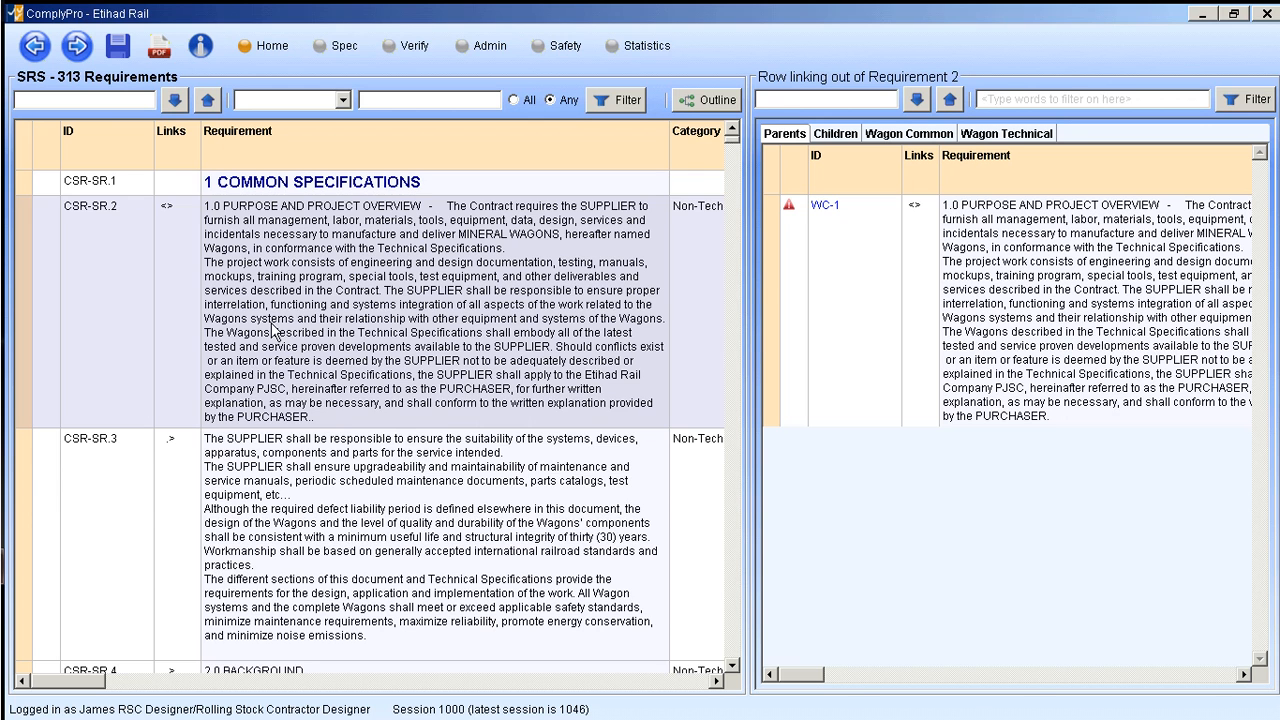
scroll(272, 332, "down", 10)
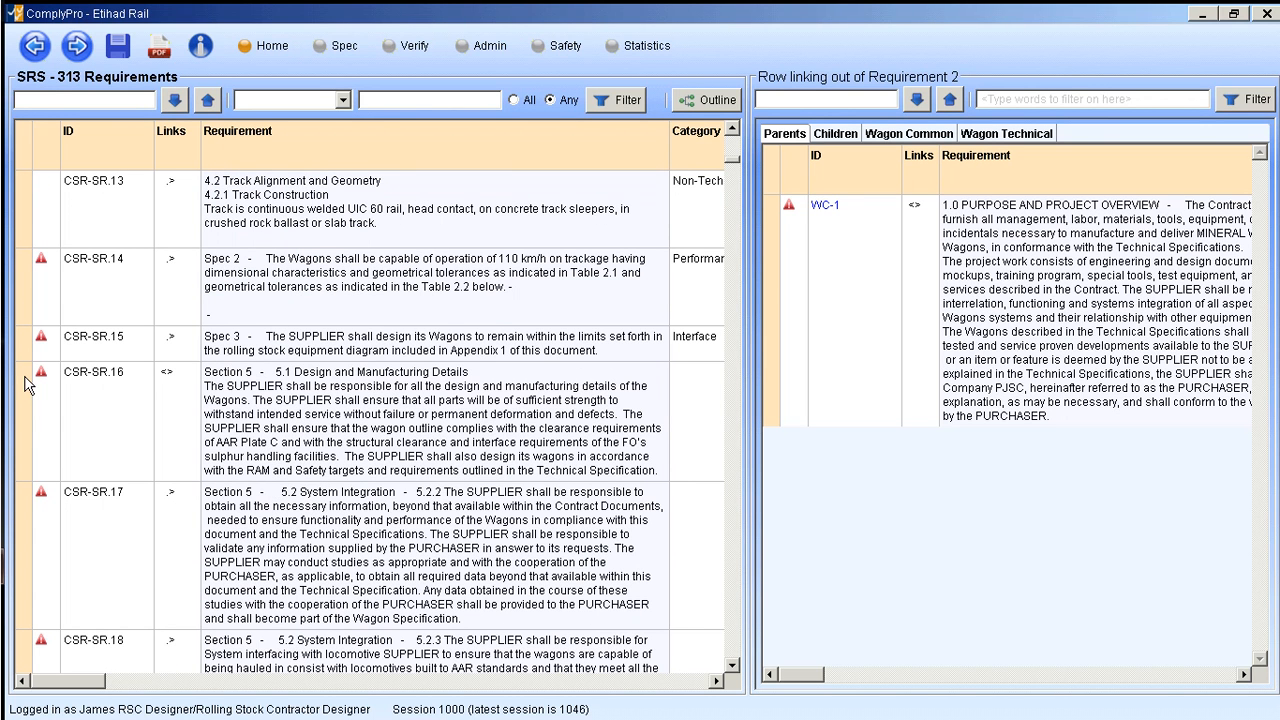
left_click(27, 386)
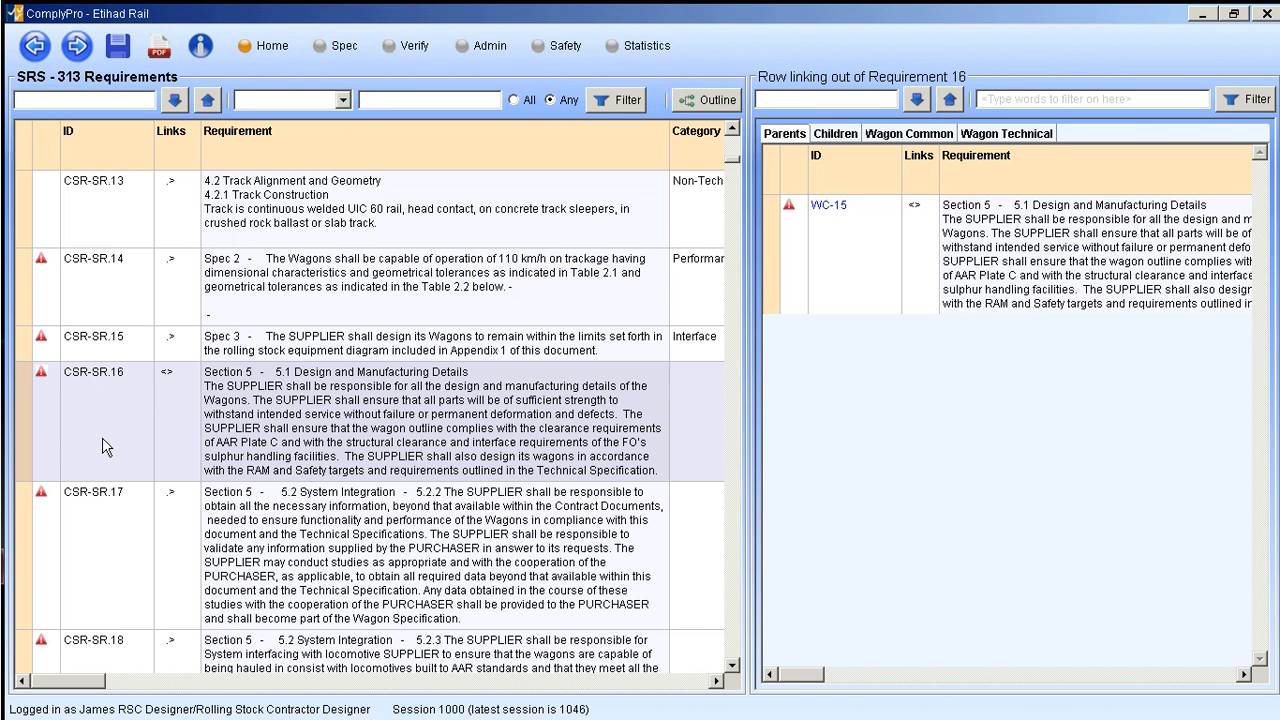
scroll(336, 385, "up", 10)
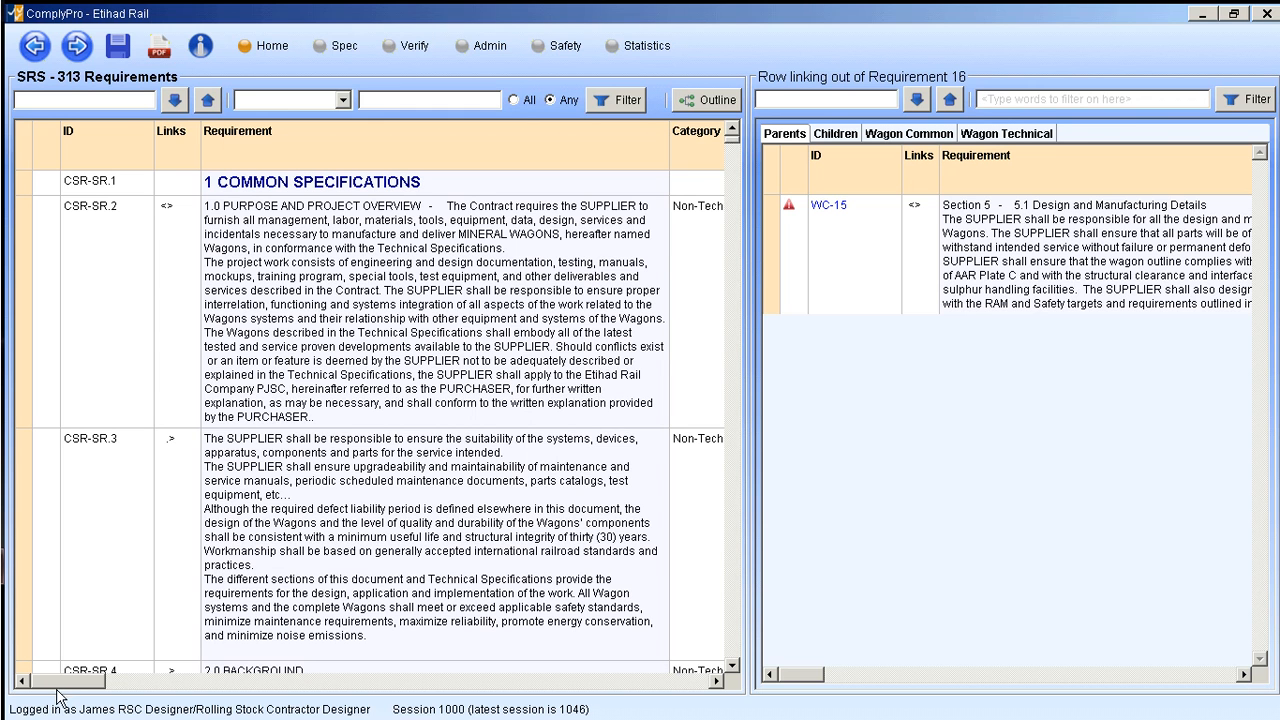
- Look through the available Category options for CSR-SR.2, keeping it as Non-Technical
left_click_drag(68, 688, 217, 703)
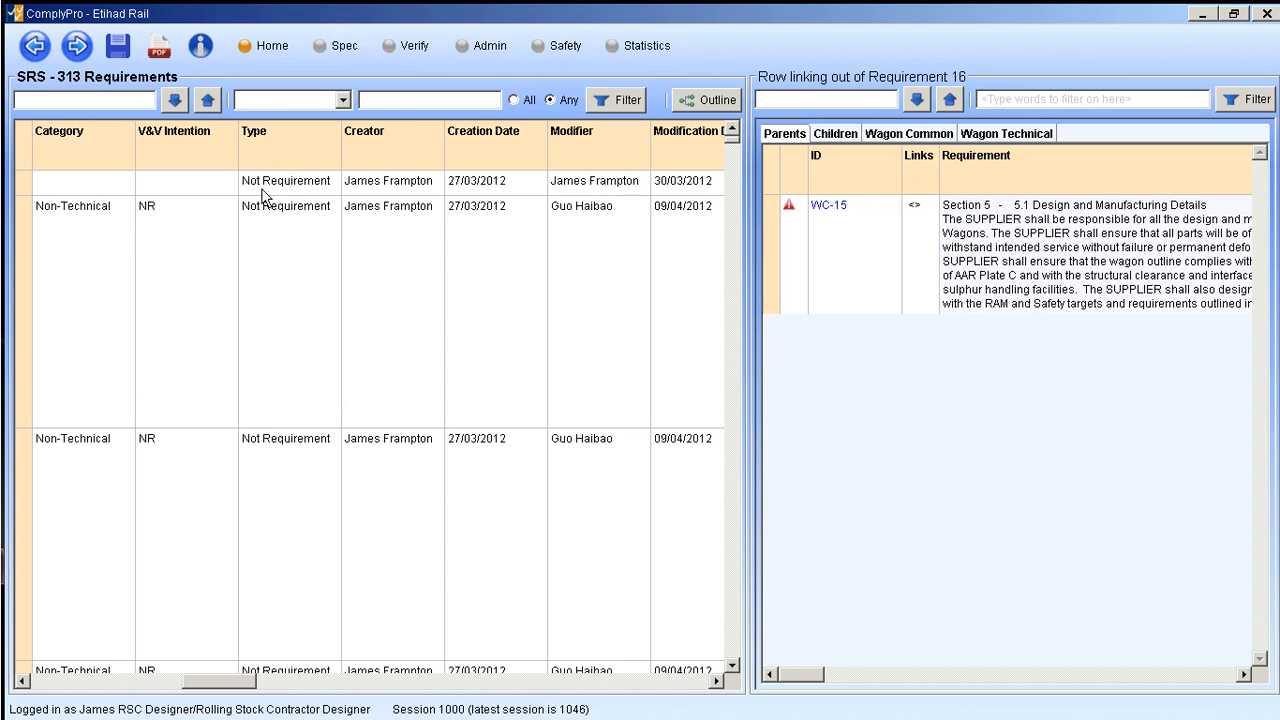
left_click(110, 224)
left_click(109, 220)
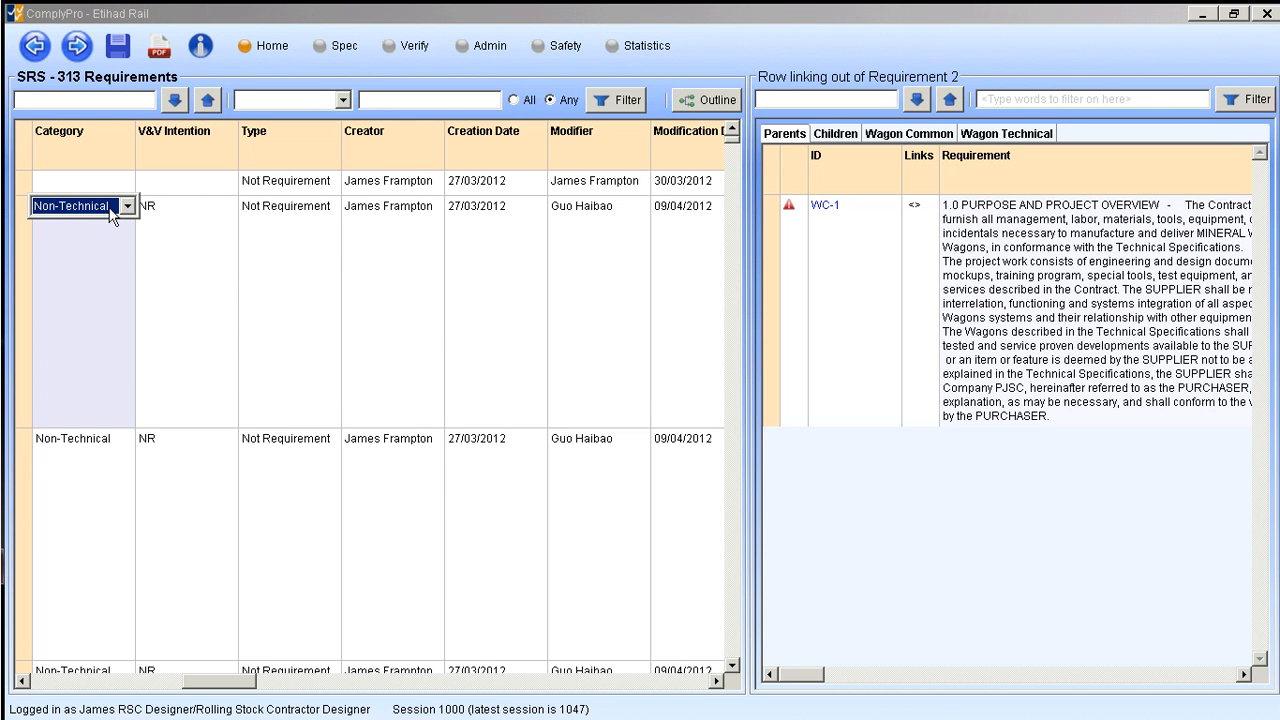
left_click(128, 207)
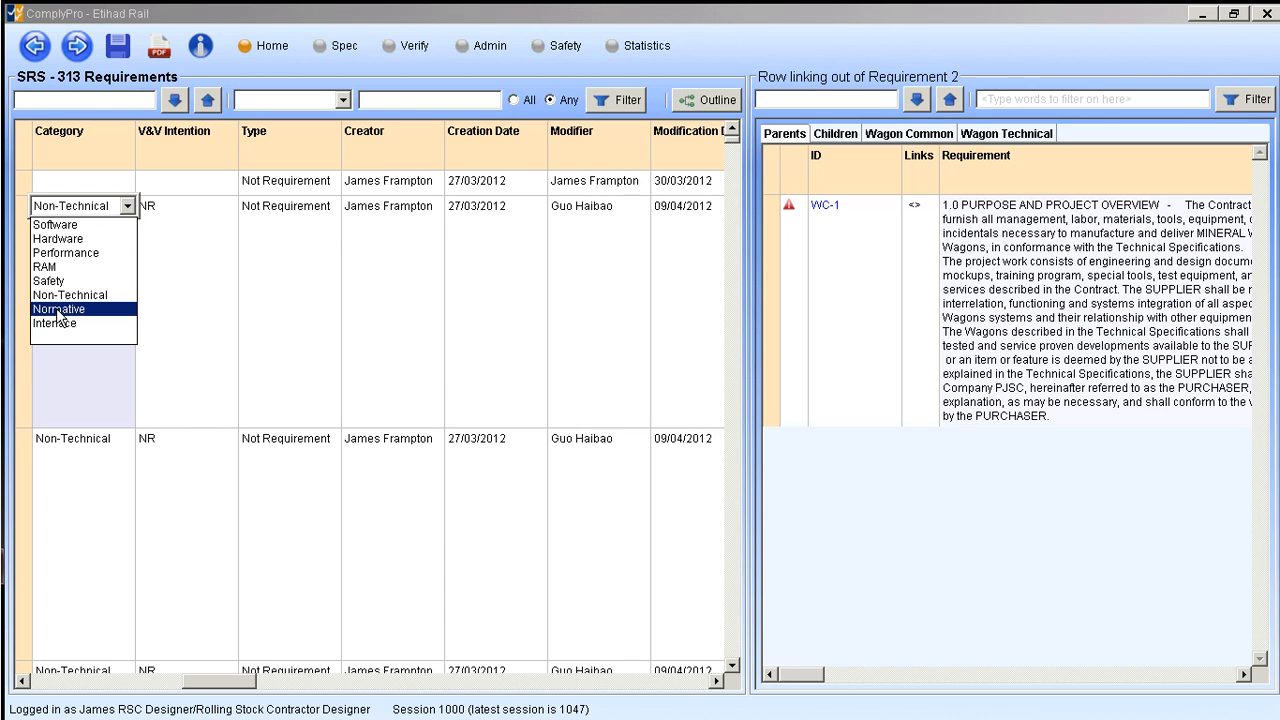
left_click(202, 243)
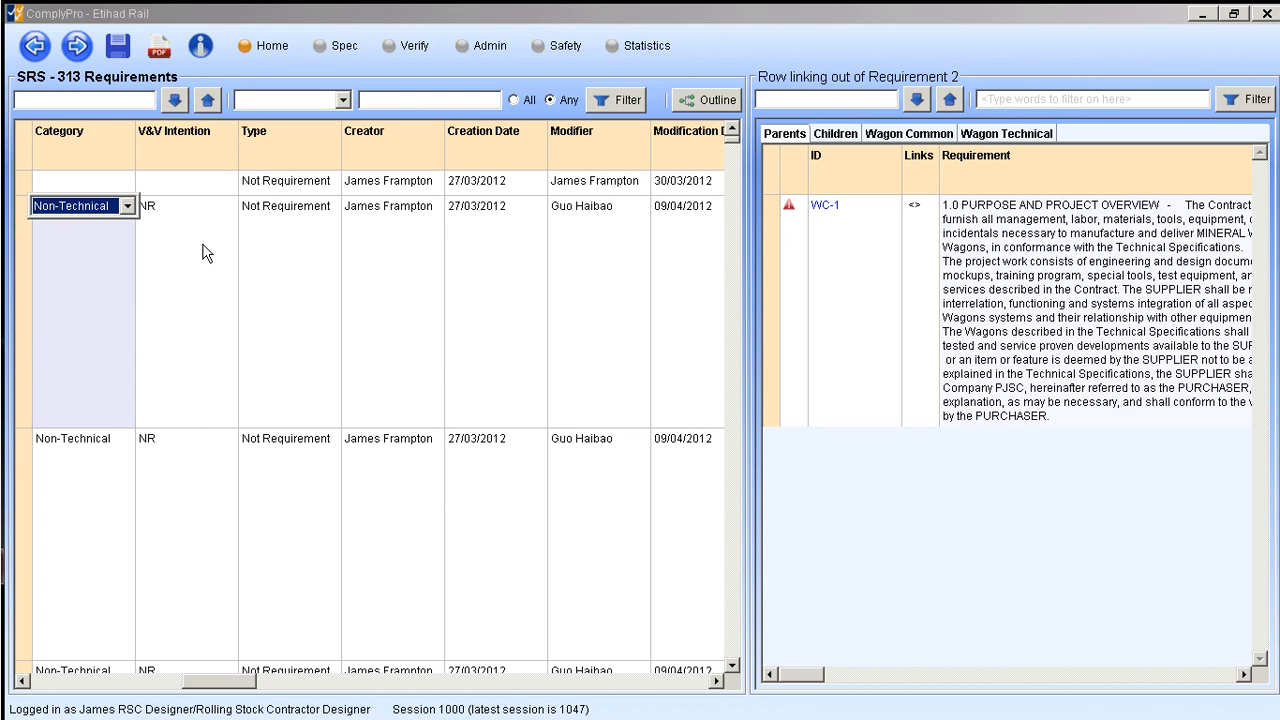
- Look through the available V&V Intention and Type options for CSR-SR.2, keeping NR and Not Requirement
left_click(206, 205)
left_click(206, 205)
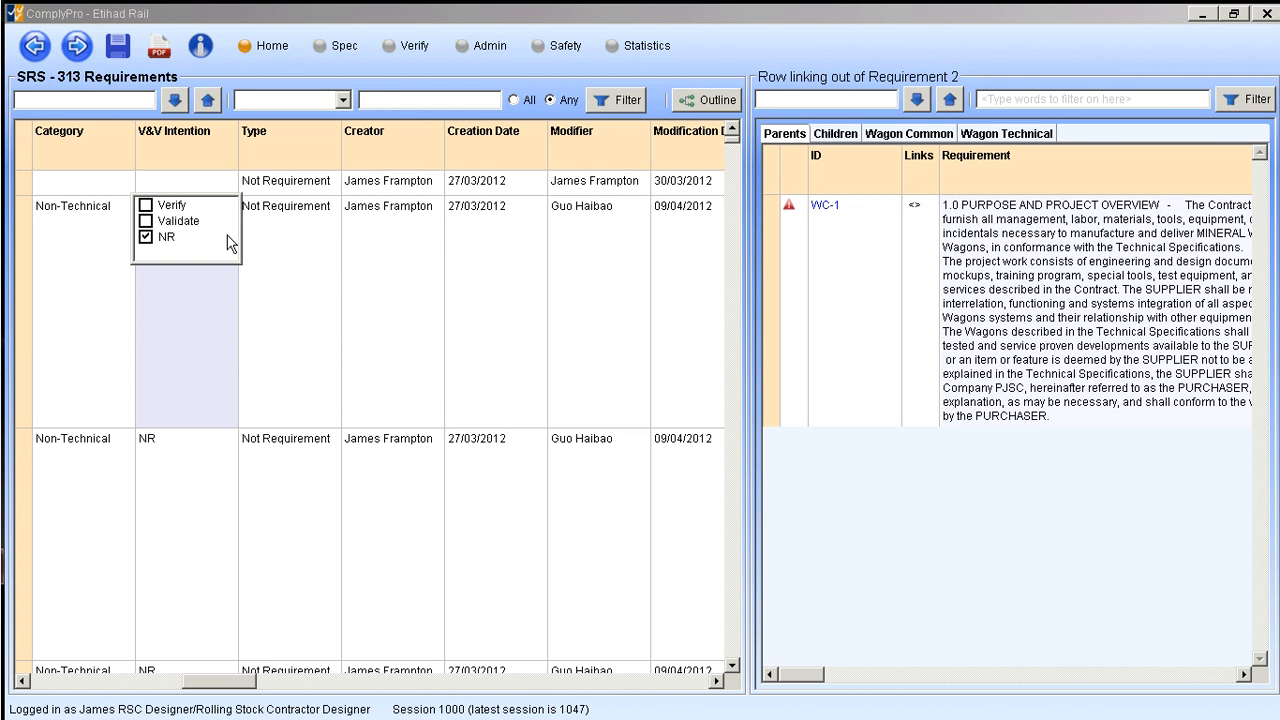
left_click(366, 229)
left_click(323, 234)
left_click(325, 210)
left_click(325, 207)
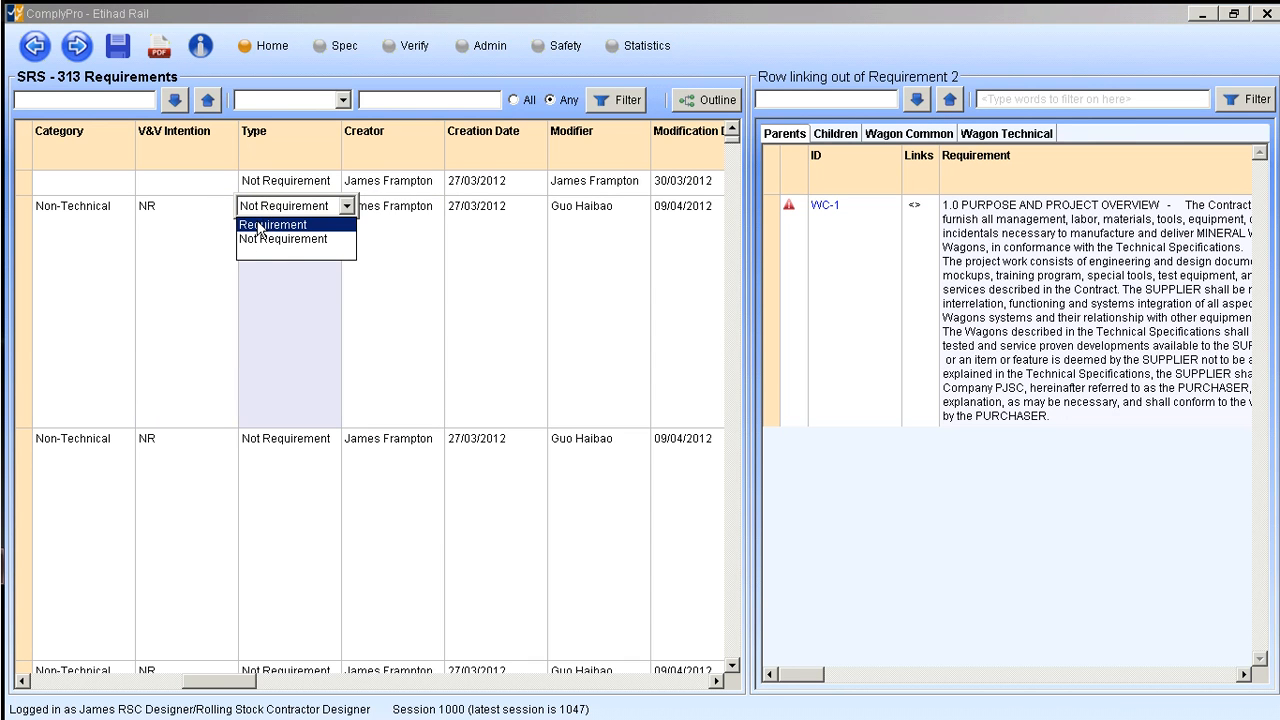
left_click(252, 290)
left_click(137, 322)
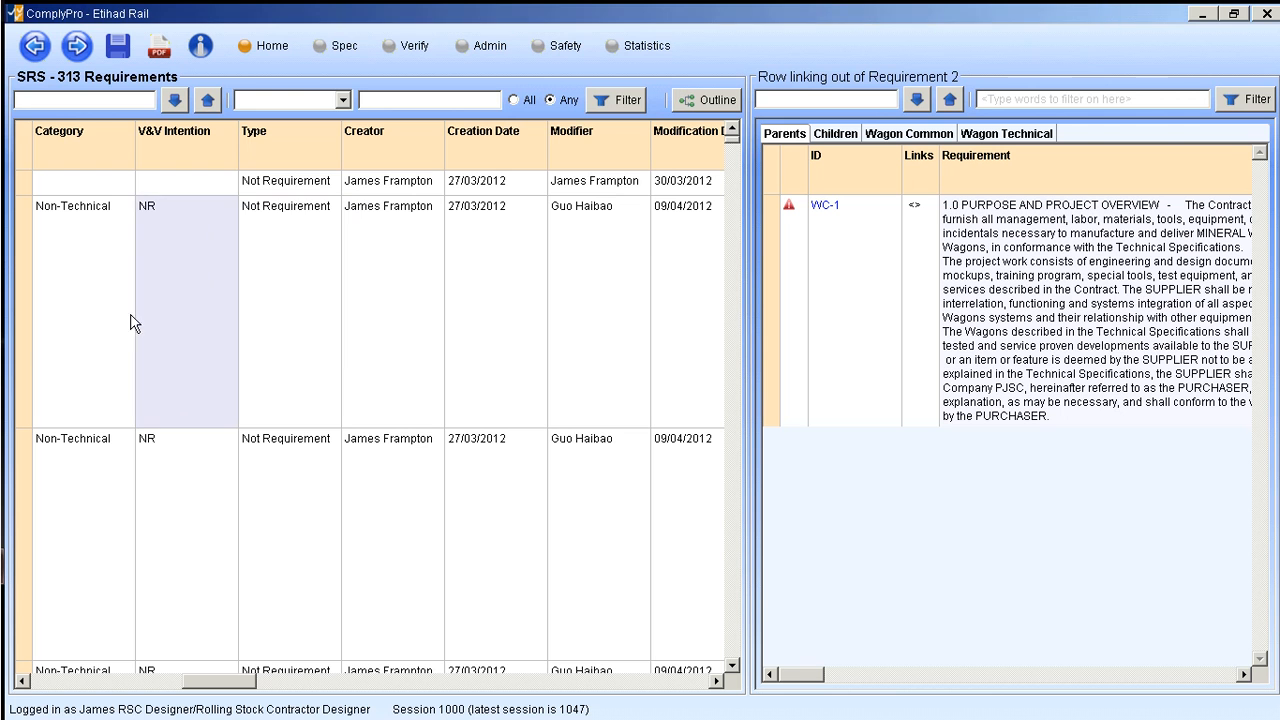
- Widen the SRS requirements pane and insert a new requirement after CSR-SR.2
left_click_drag(193, 685, 7, 670)
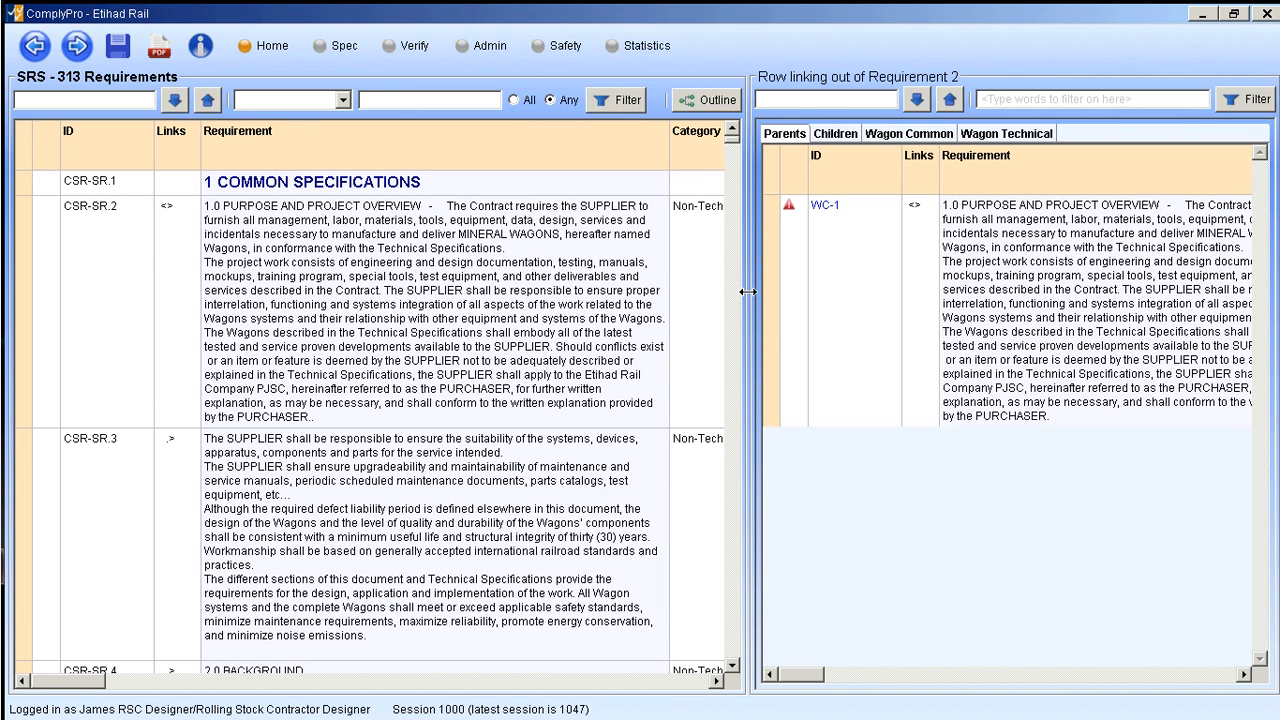
left_click_drag(745, 291, 852, 297)
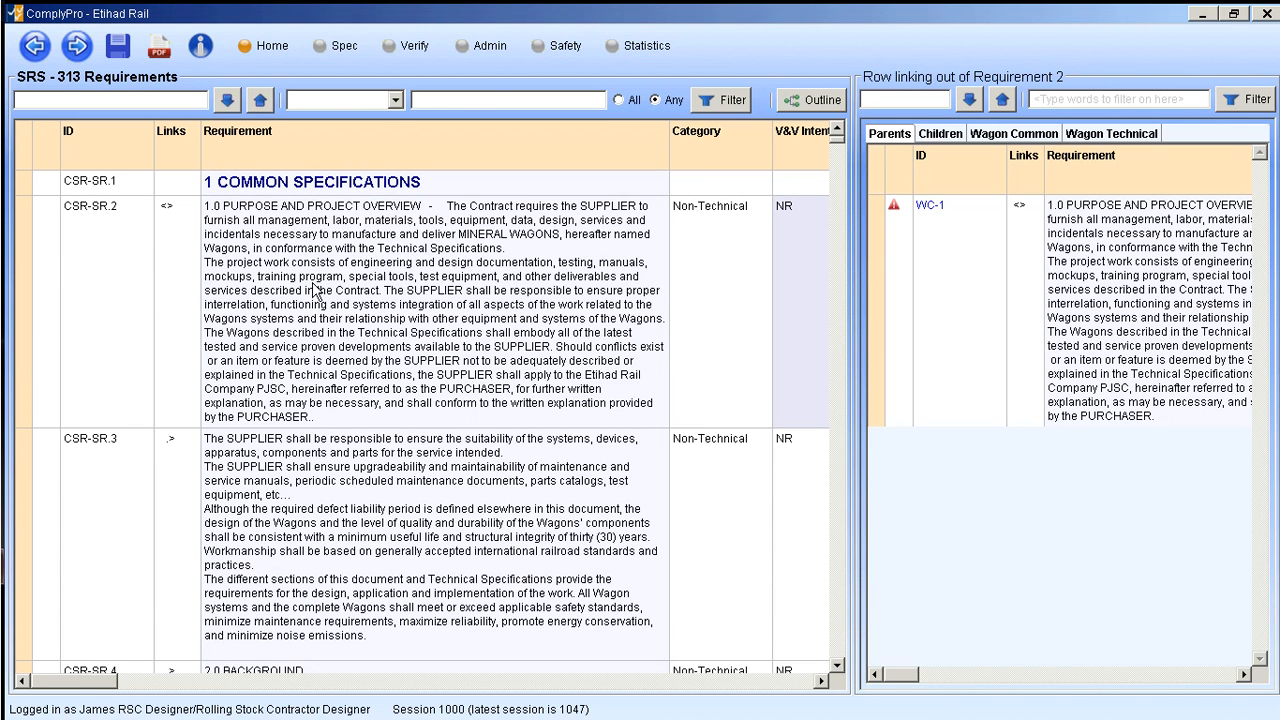
left_click(30, 275)
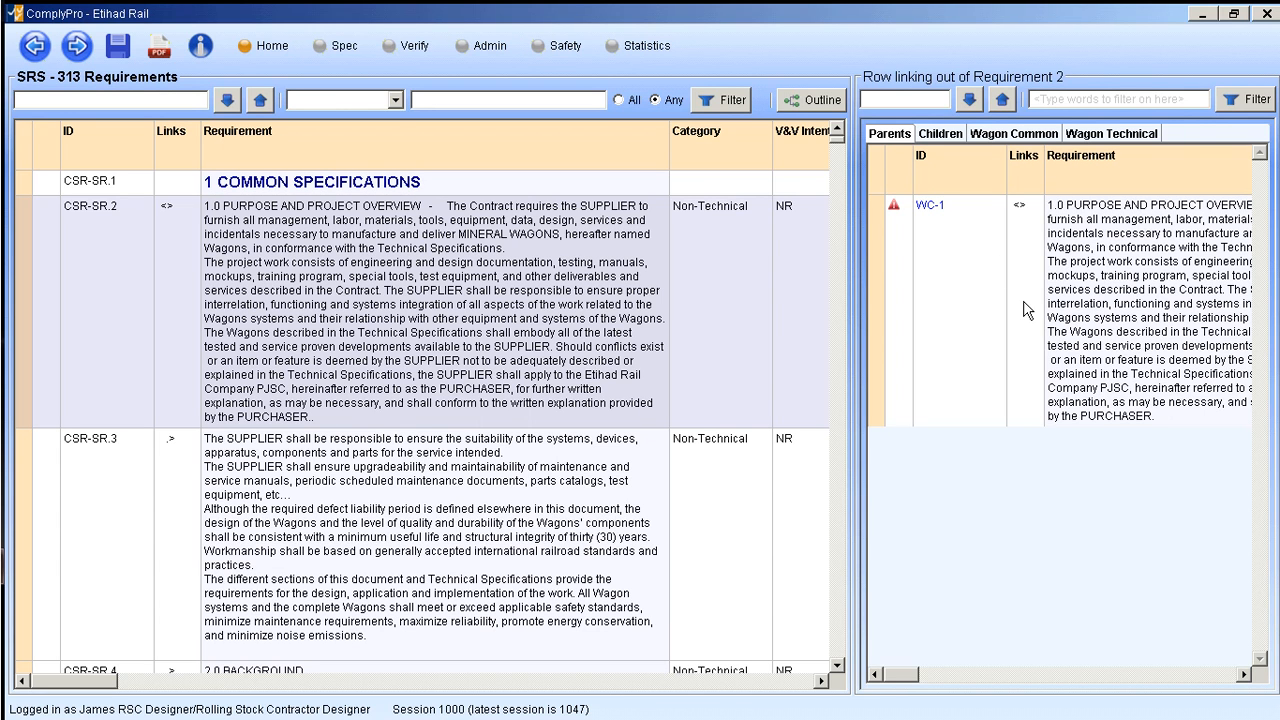
right_click(27, 312)
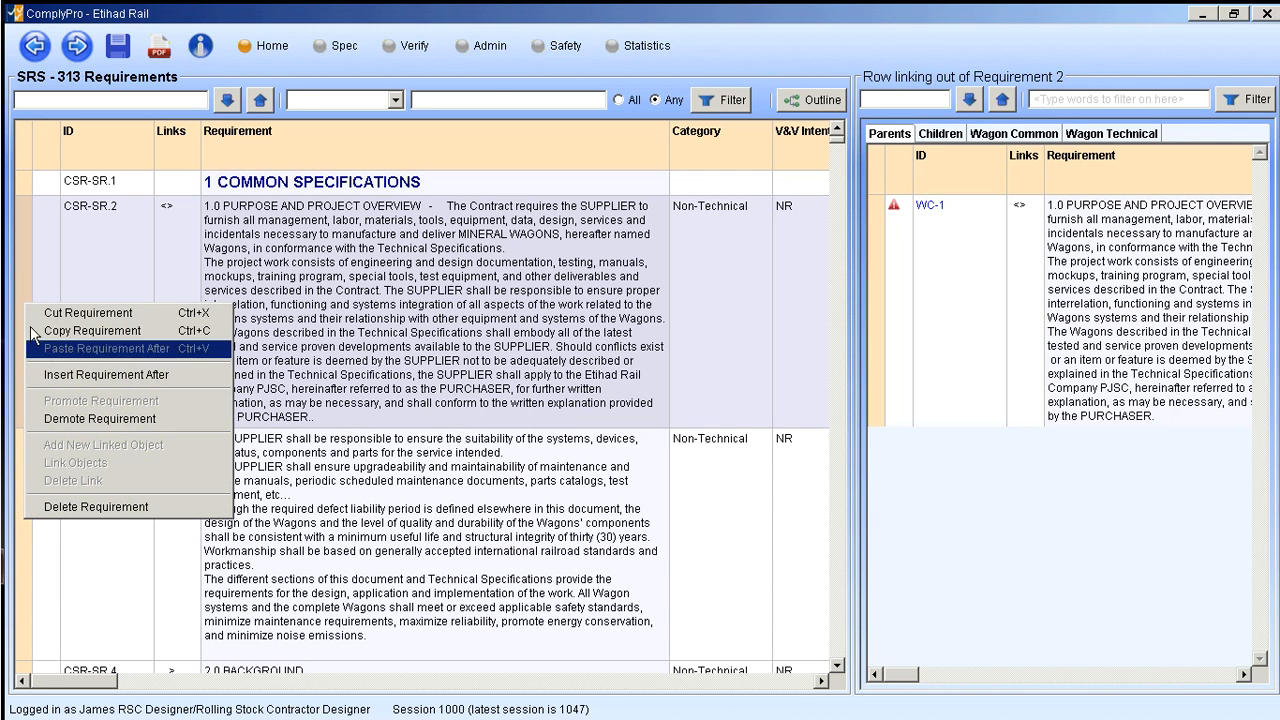
right_click(27, 289)
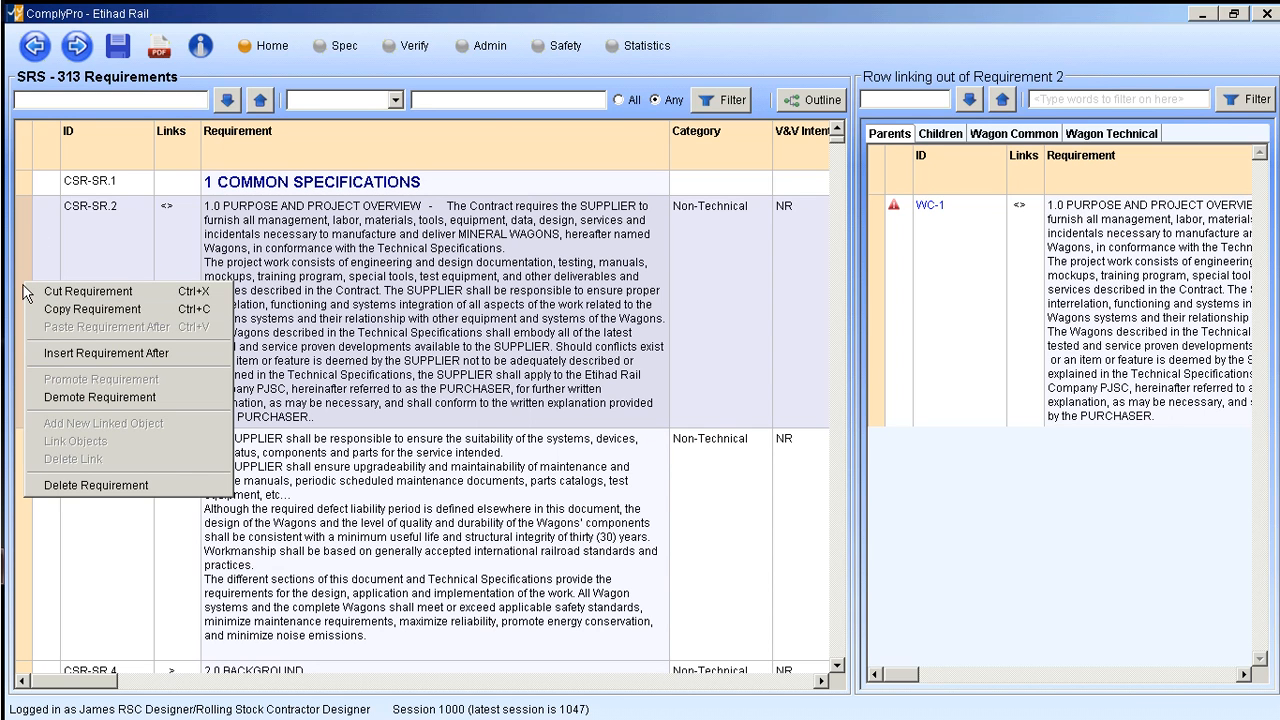
left_click(80, 353)
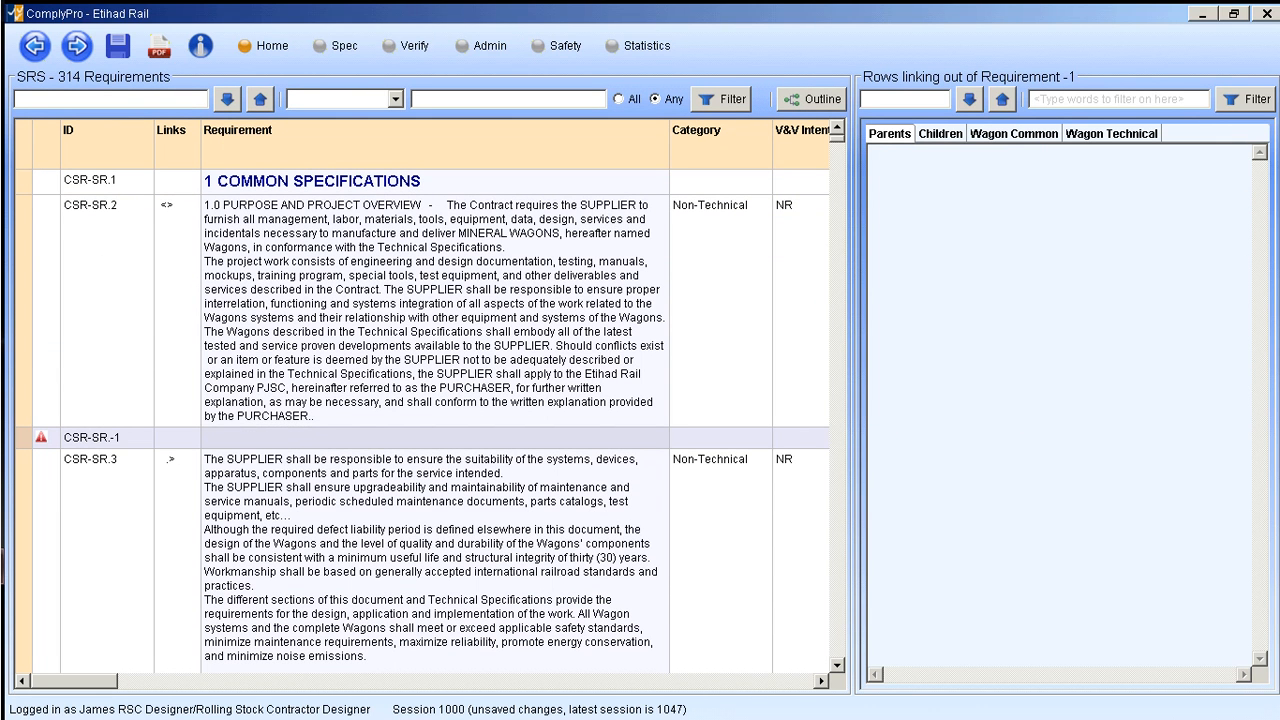
- Enter "further detail" as the requirement text of the newly inserted row below CSR-SR.2
left_click(337, 440)
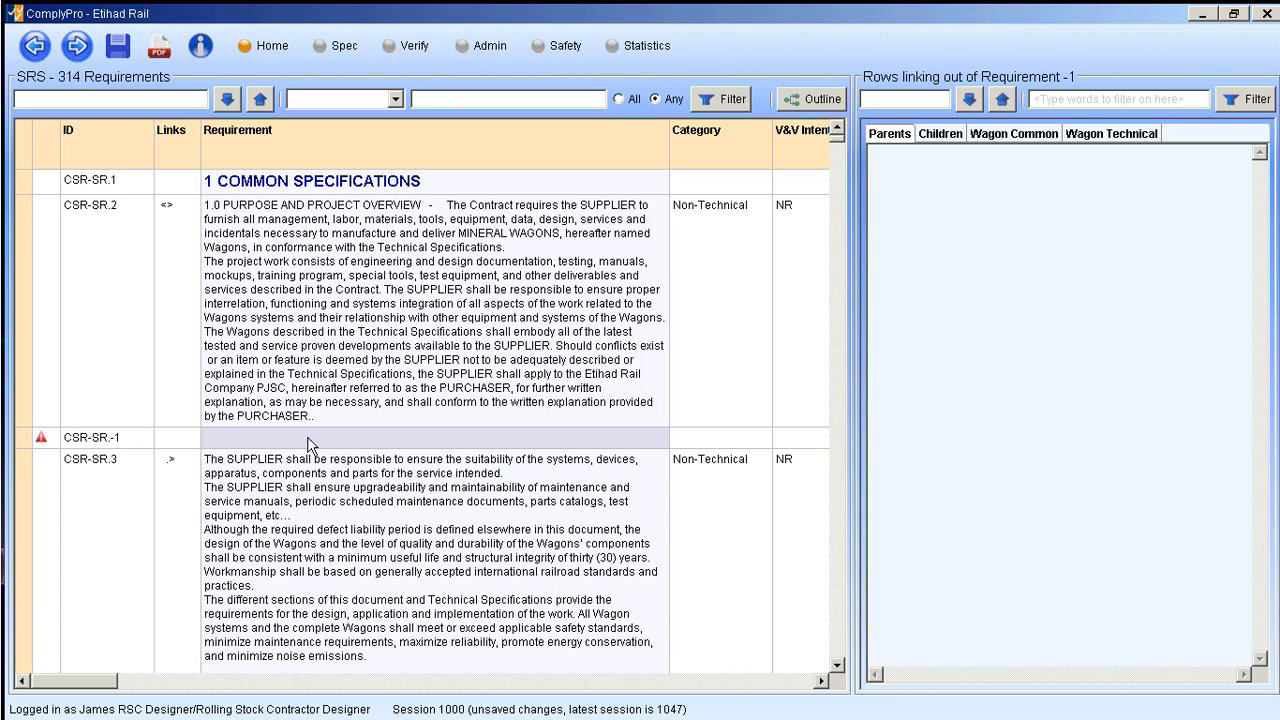
left_click(308, 437)
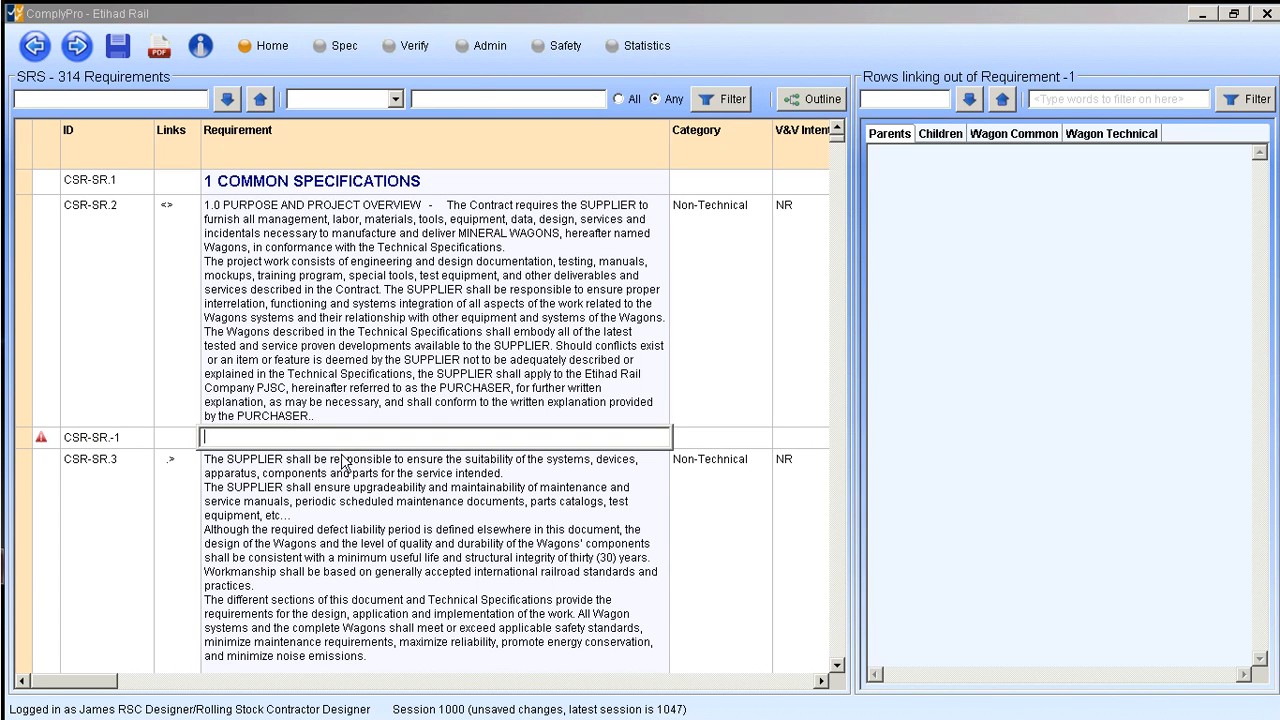
type("further detail")
left_click(290, 420)
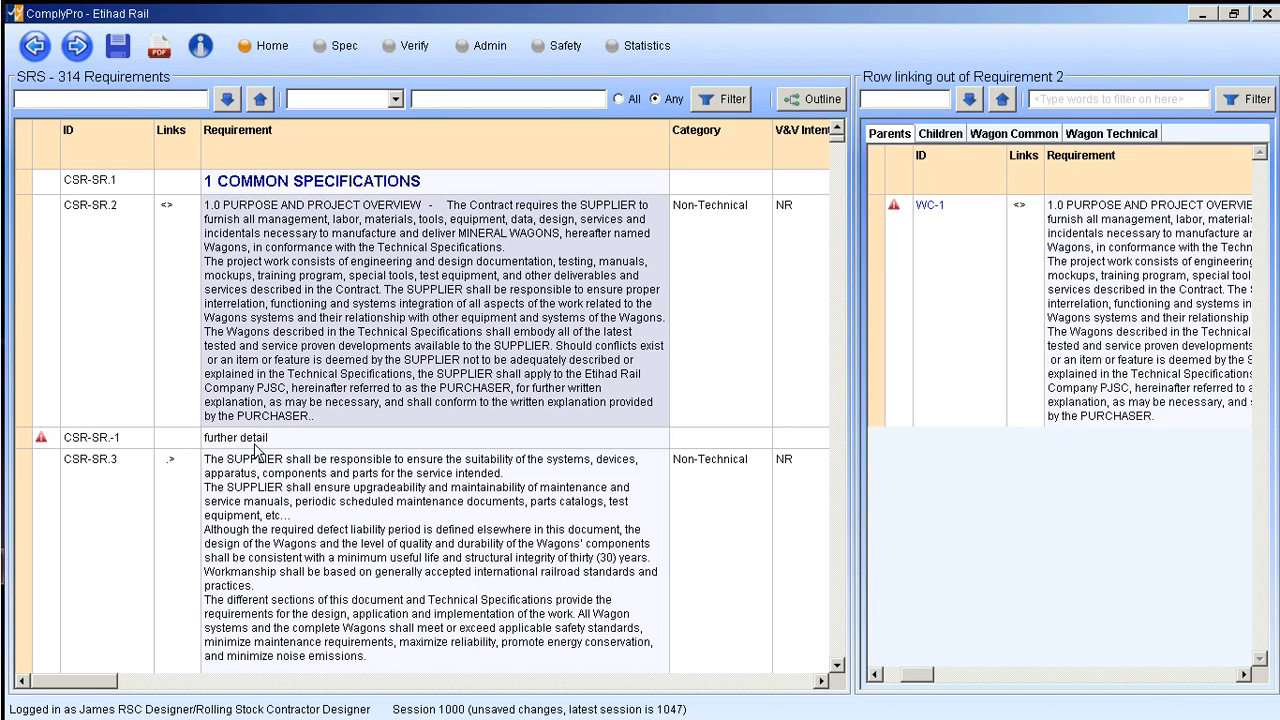
left_click(686, 440)
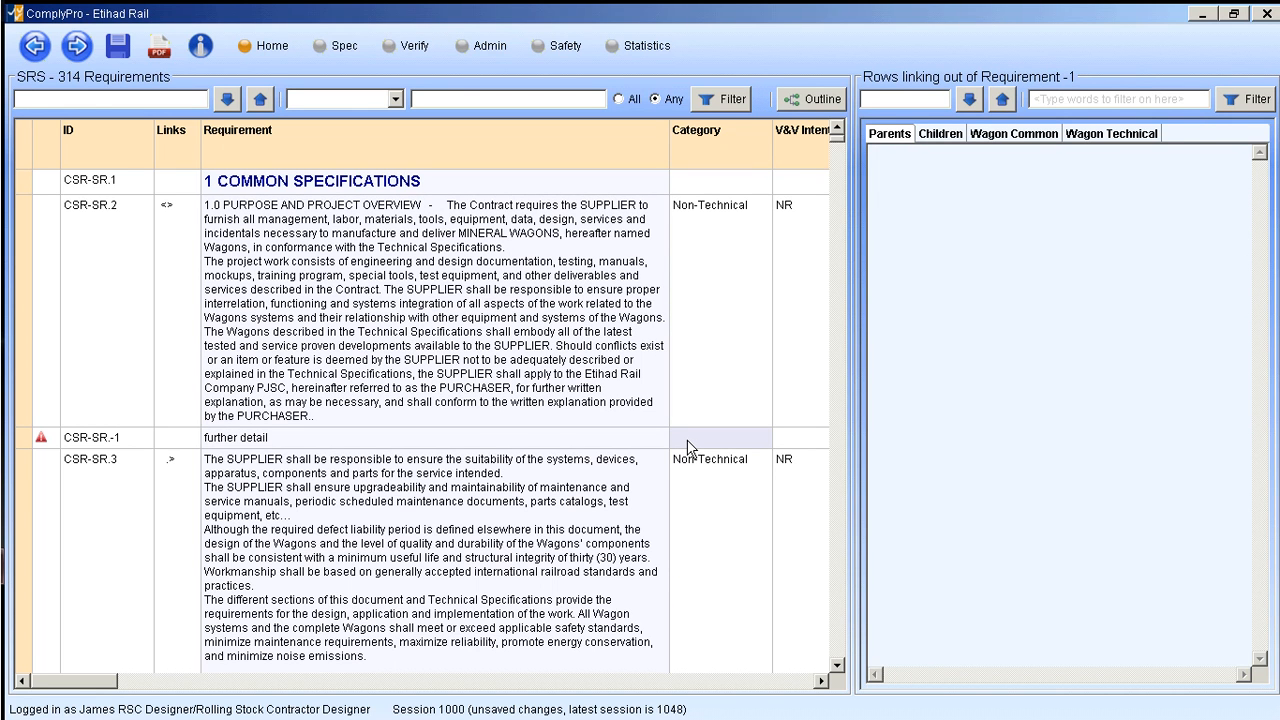
- Link the new "further detail" requirement to WC-1 in the Wagon Common specification
left_click(24, 440)
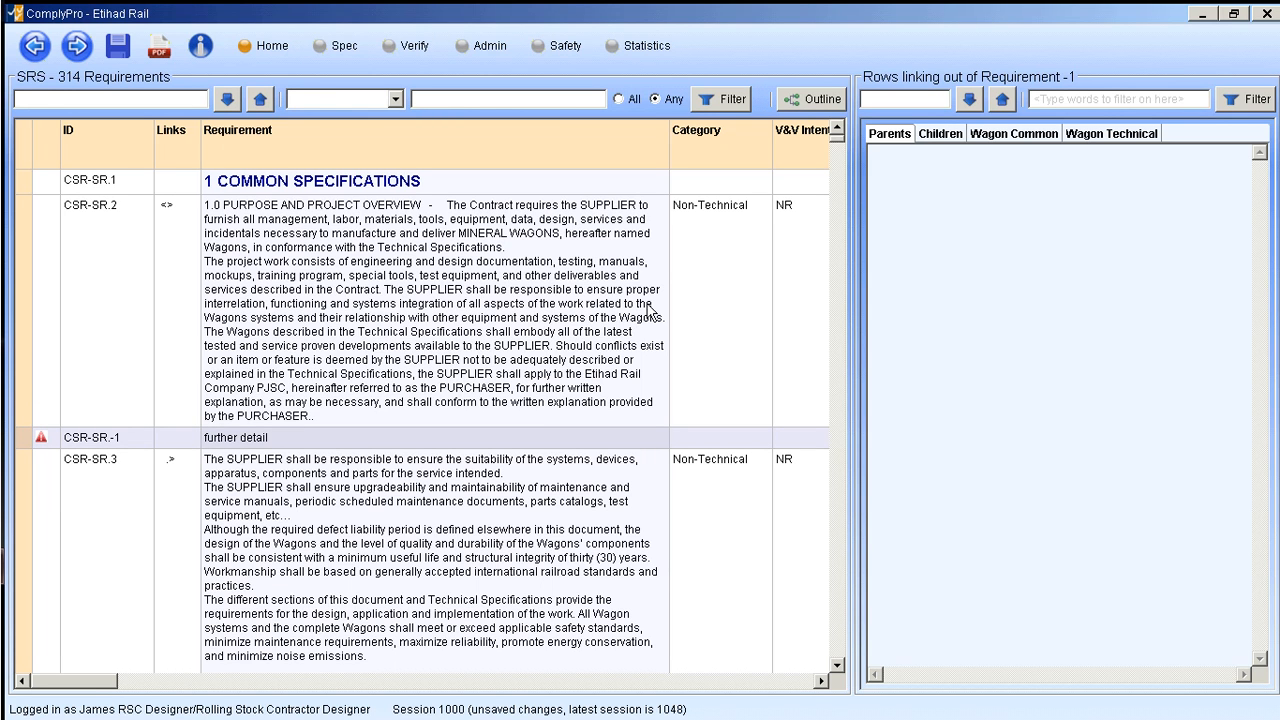
left_click(25, 264)
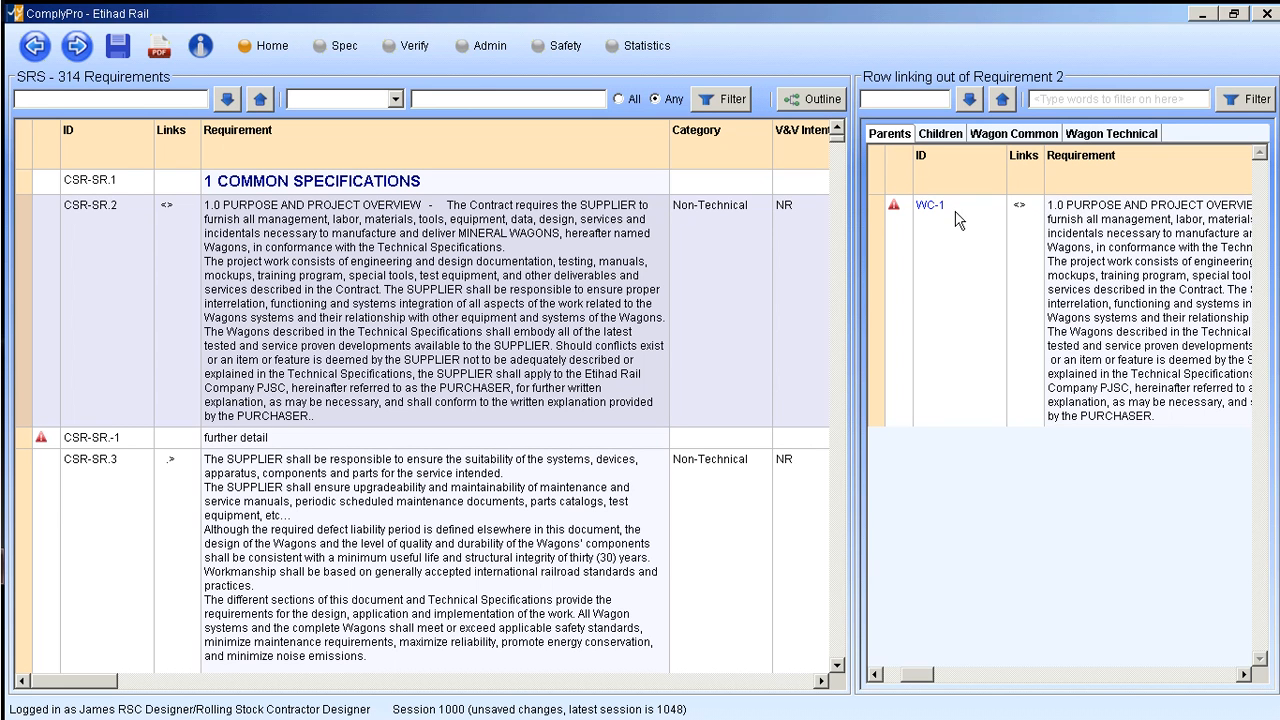
left_click(19, 441)
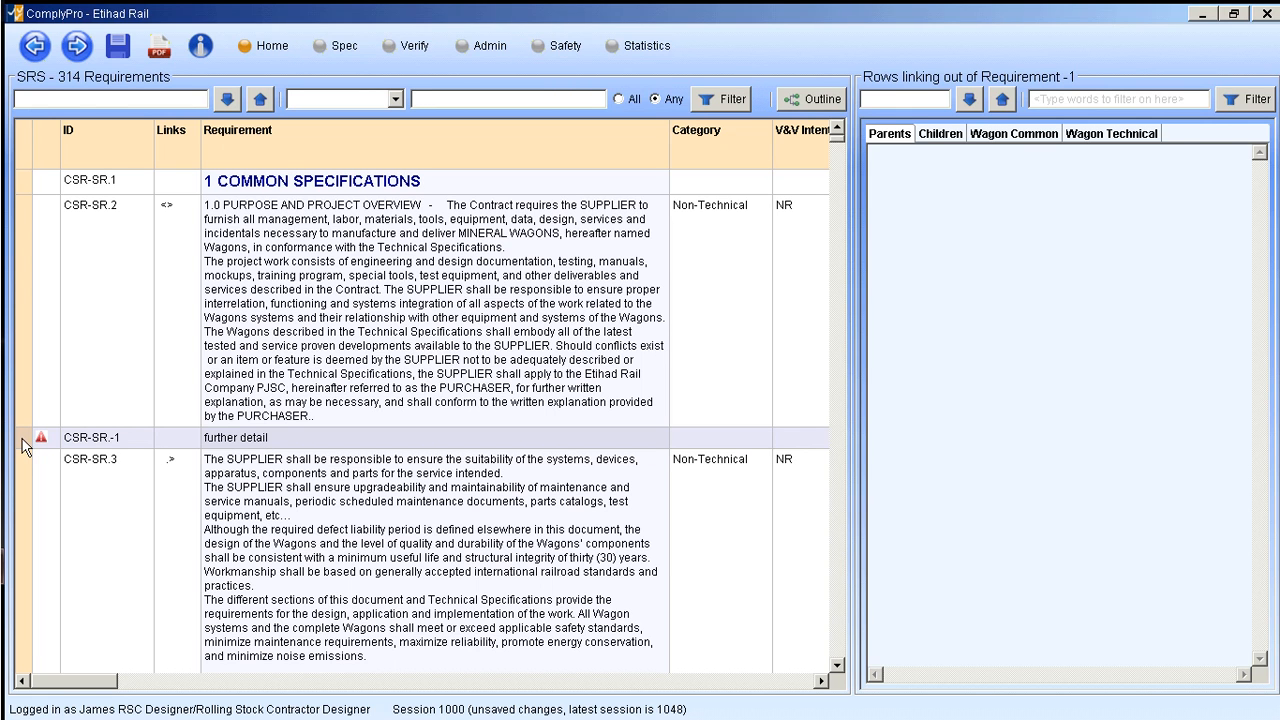
left_click(1016, 134)
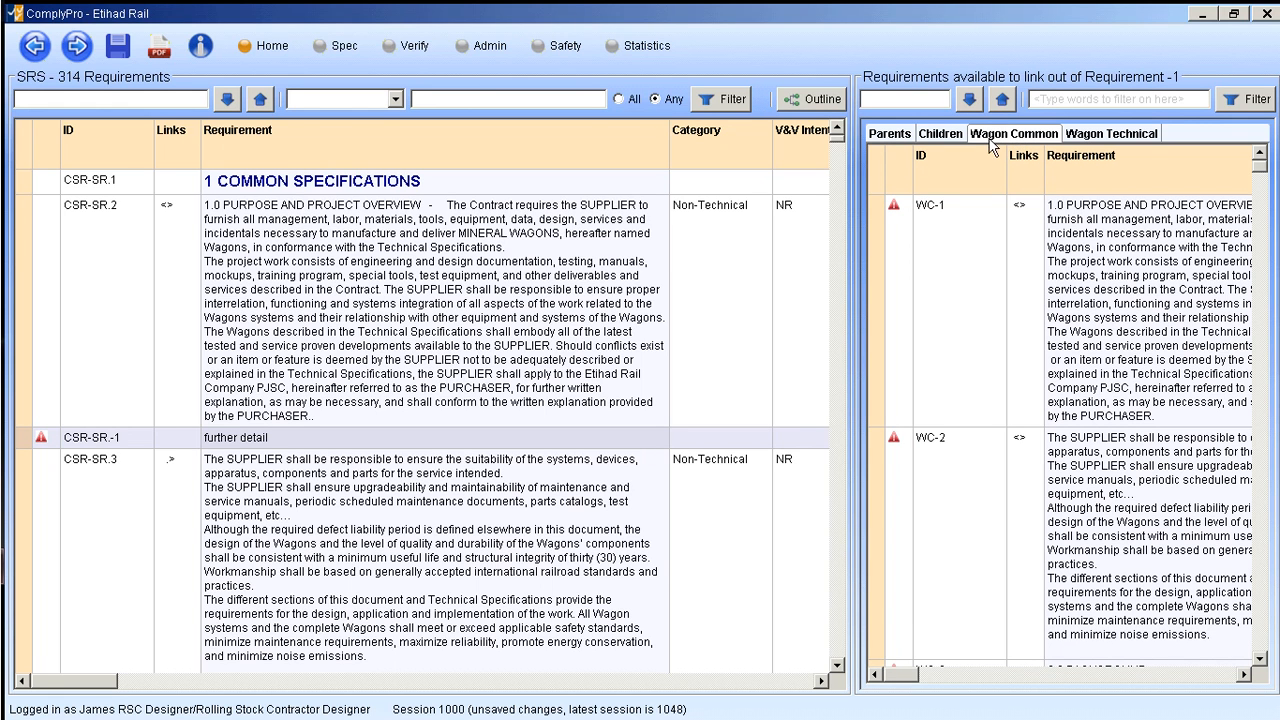
left_click(874, 268)
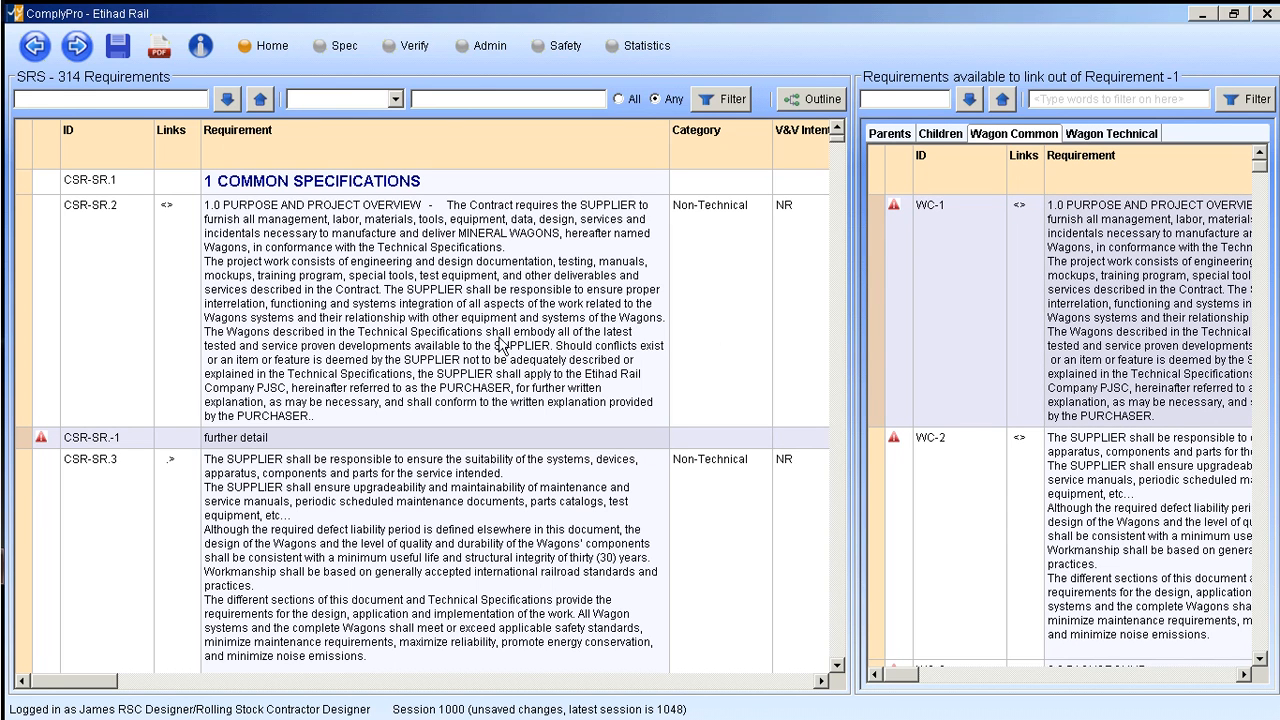
right_click(875, 258)
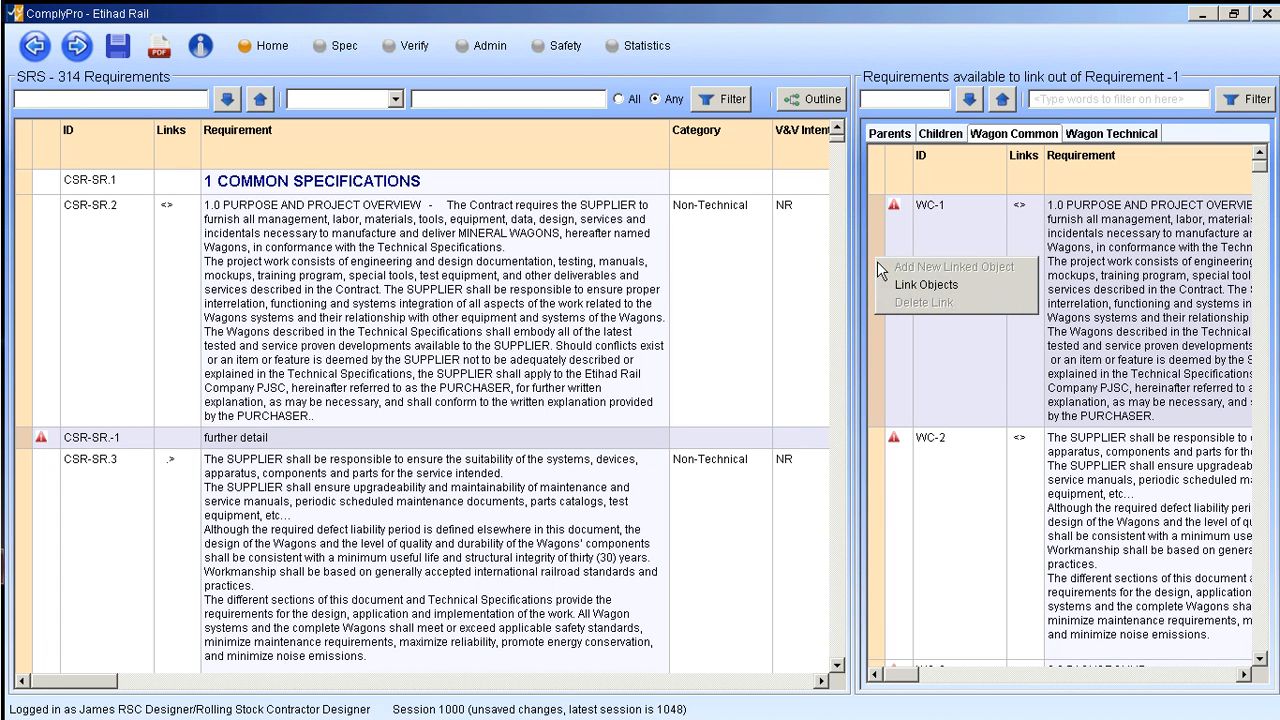
left_click(903, 287)
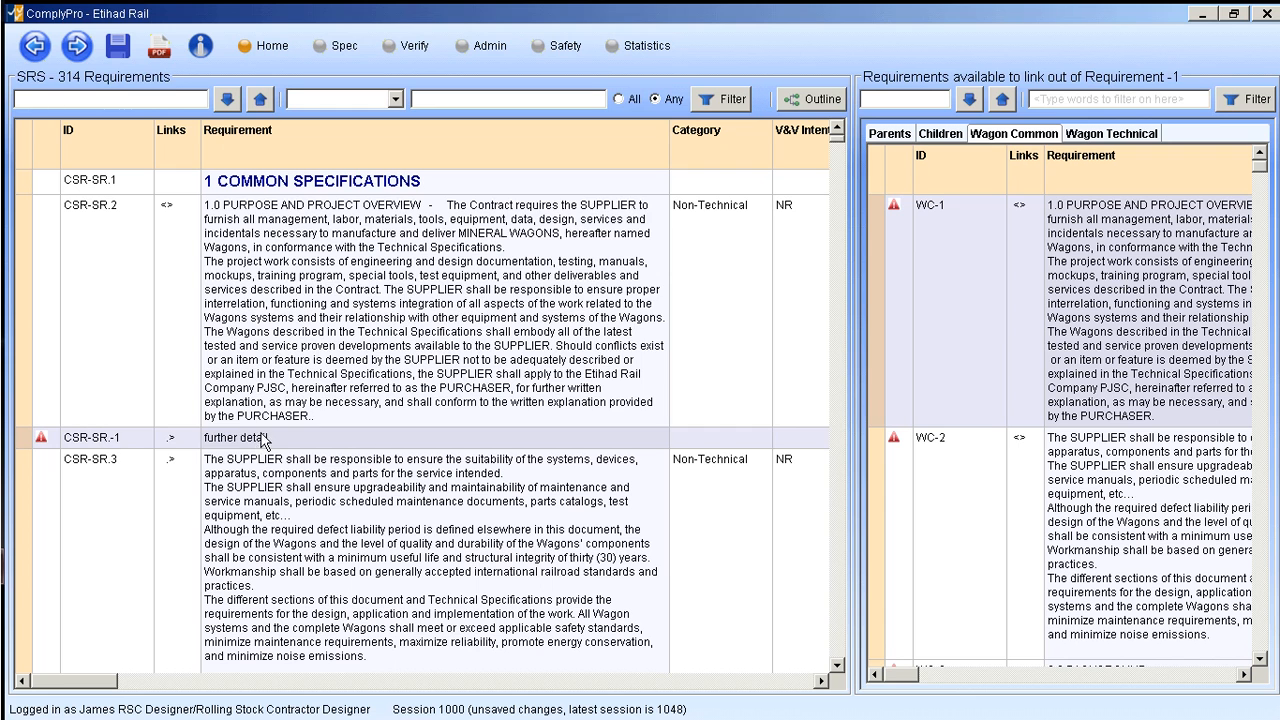
- Compare the parent links of CSR-SR.2 and the new "further detail" requirement
left_click(267, 398)
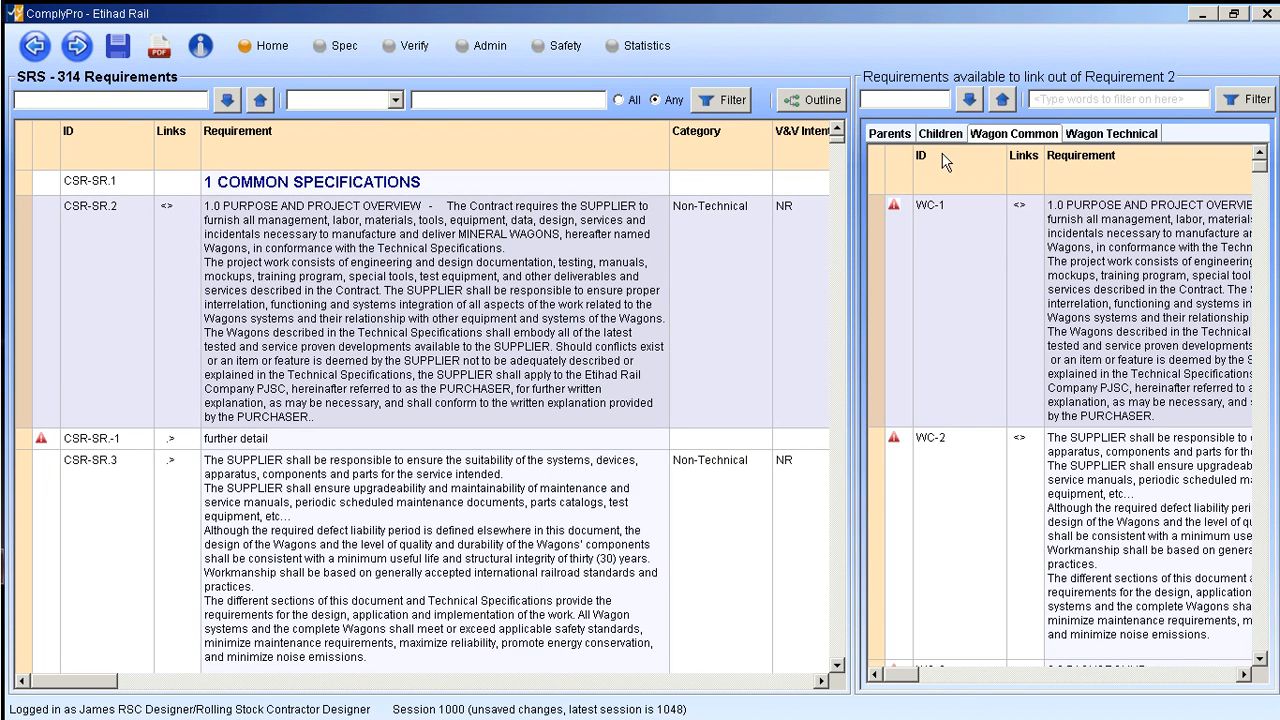
left_click(888, 133)
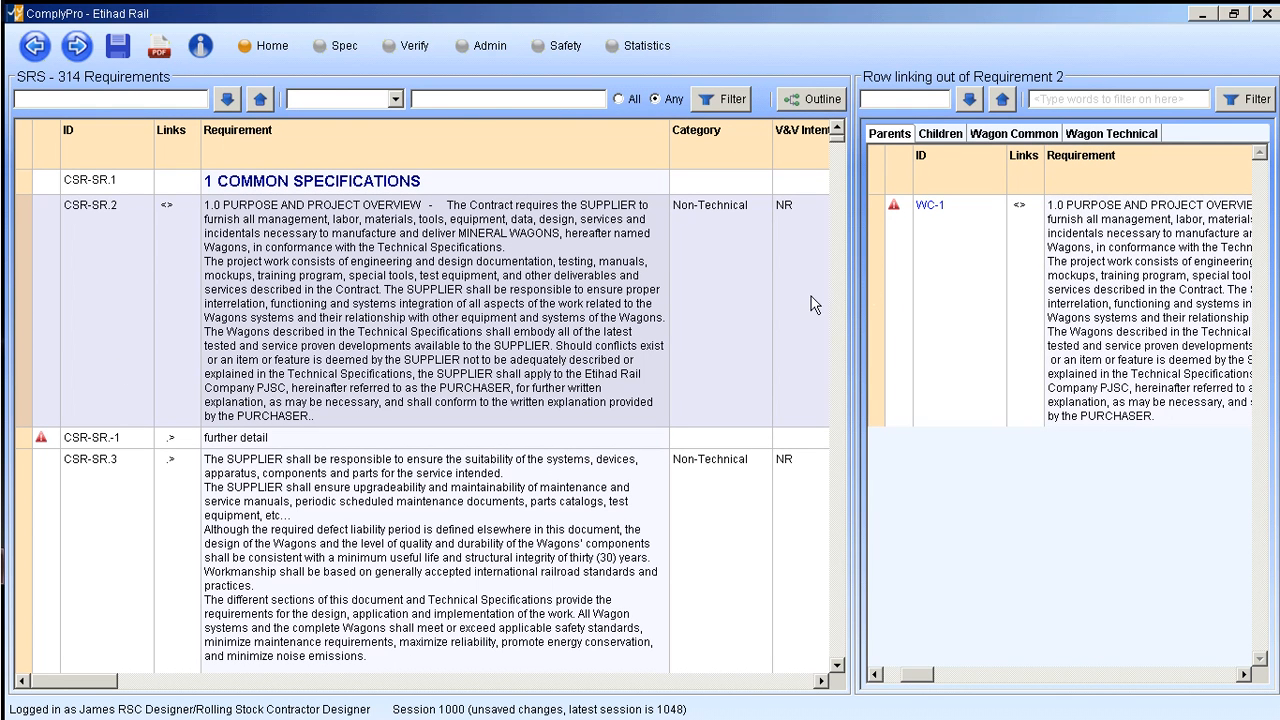
left_click(22, 440)
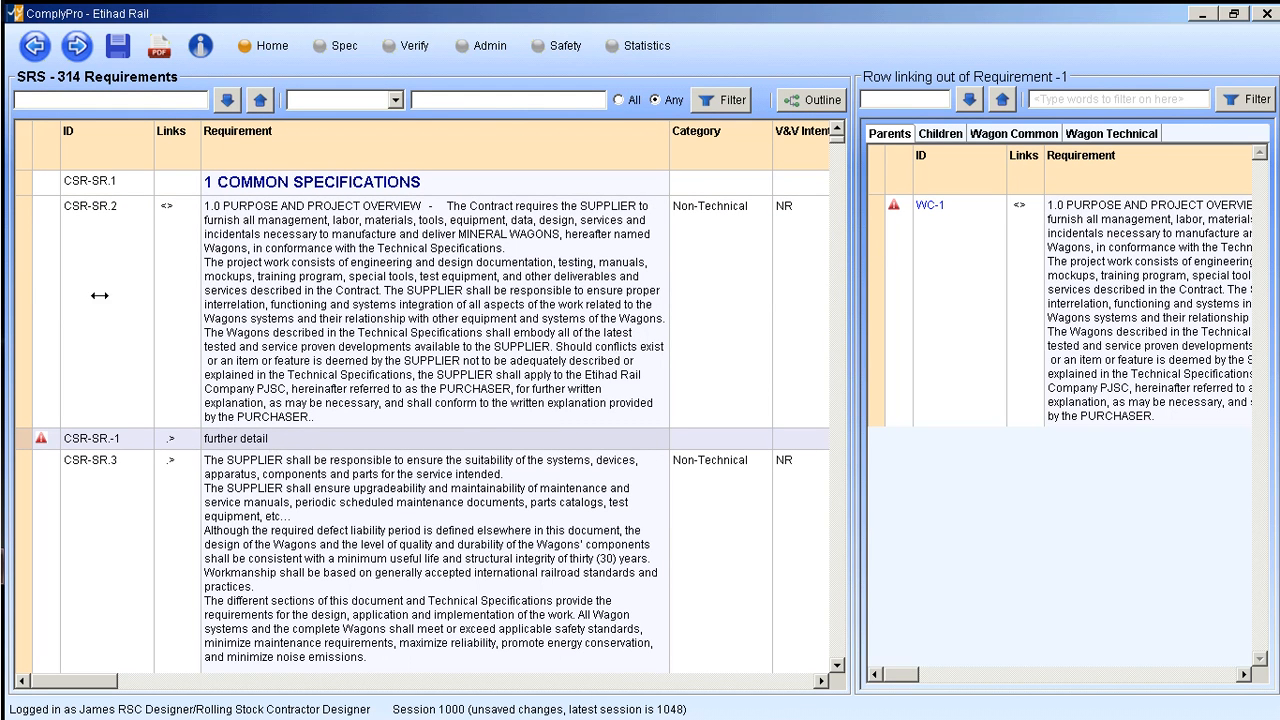
left_click(22, 292)
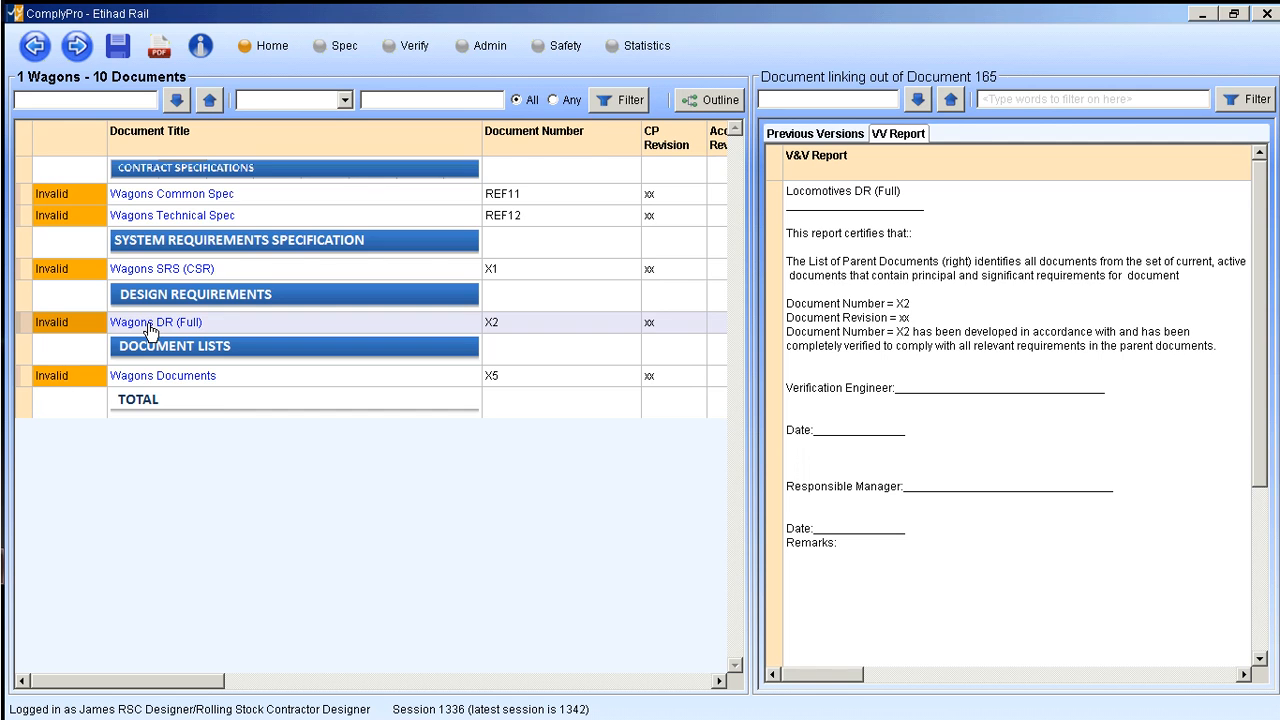
- Open the Wagons DR (Full) document and compare the parent links of CSR-DR.2 and CSR-DR.3
left_click(148, 324)
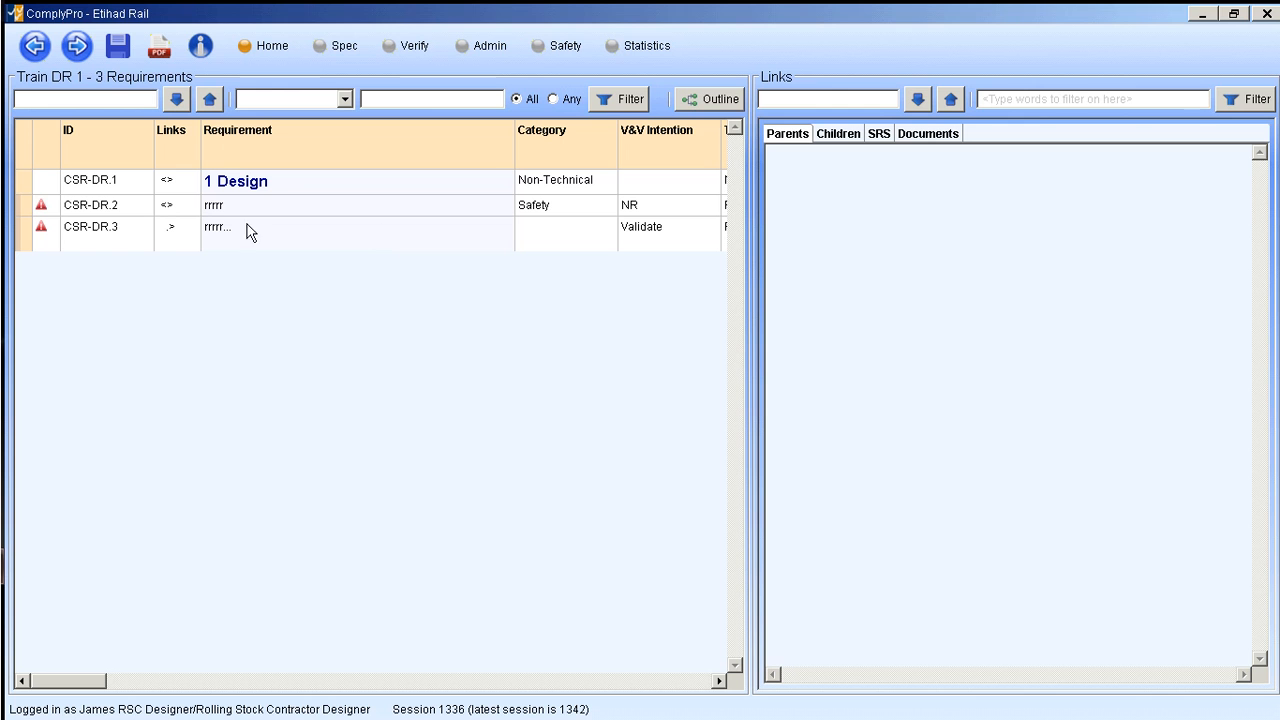
left_click(18, 212)
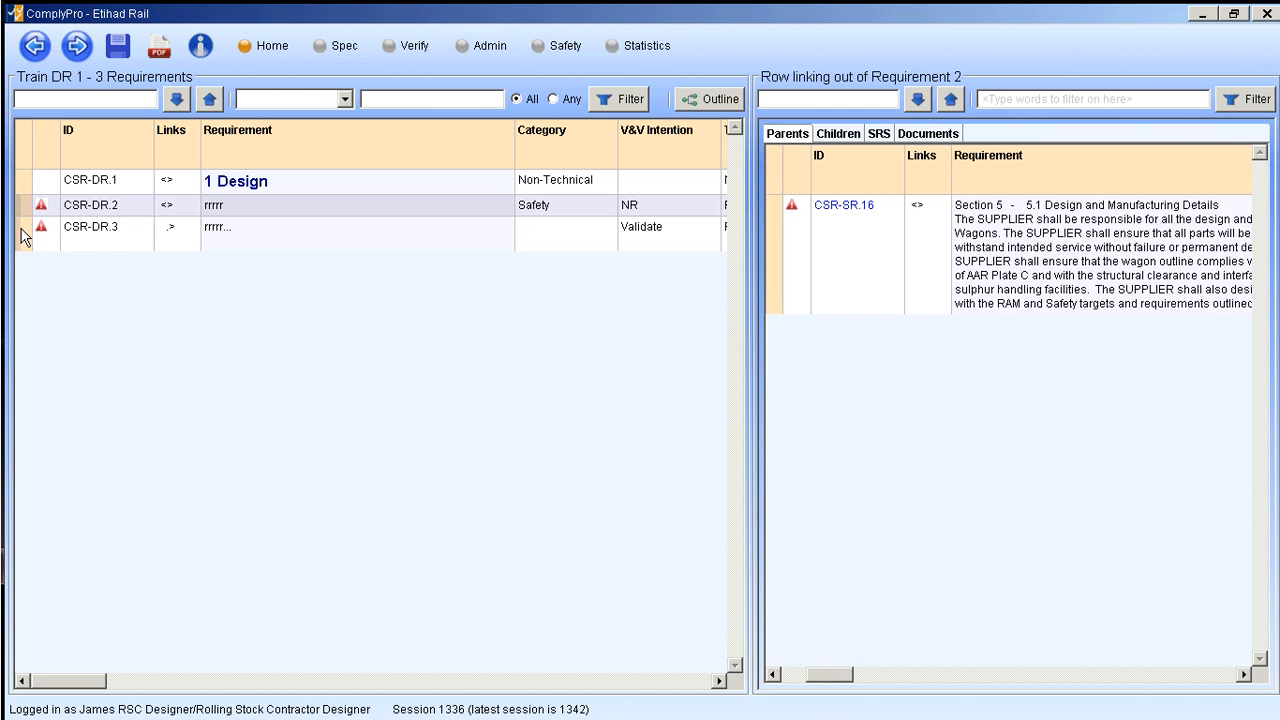
left_click(24, 237)
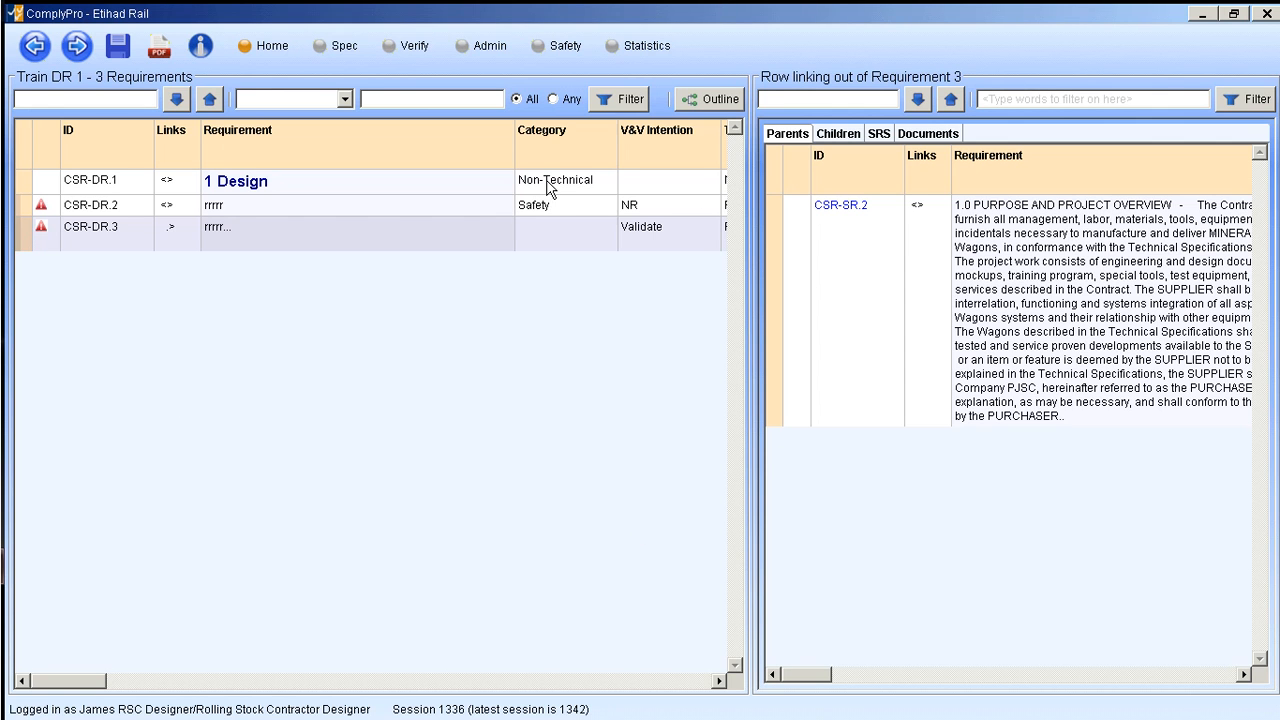
- Display the SRS requirements available for linking to CSR-DR.3 and select CSR-SR.3
left_click(879, 133)
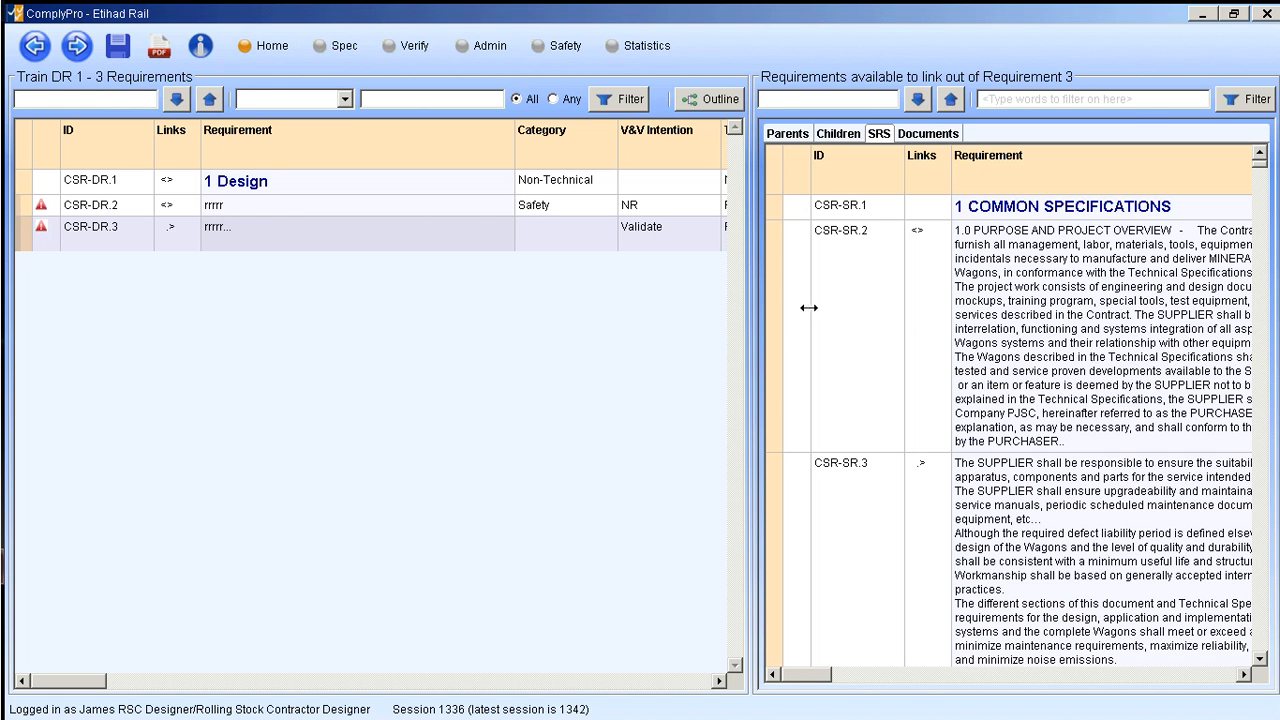
left_click(774, 320)
left_click(777, 470)
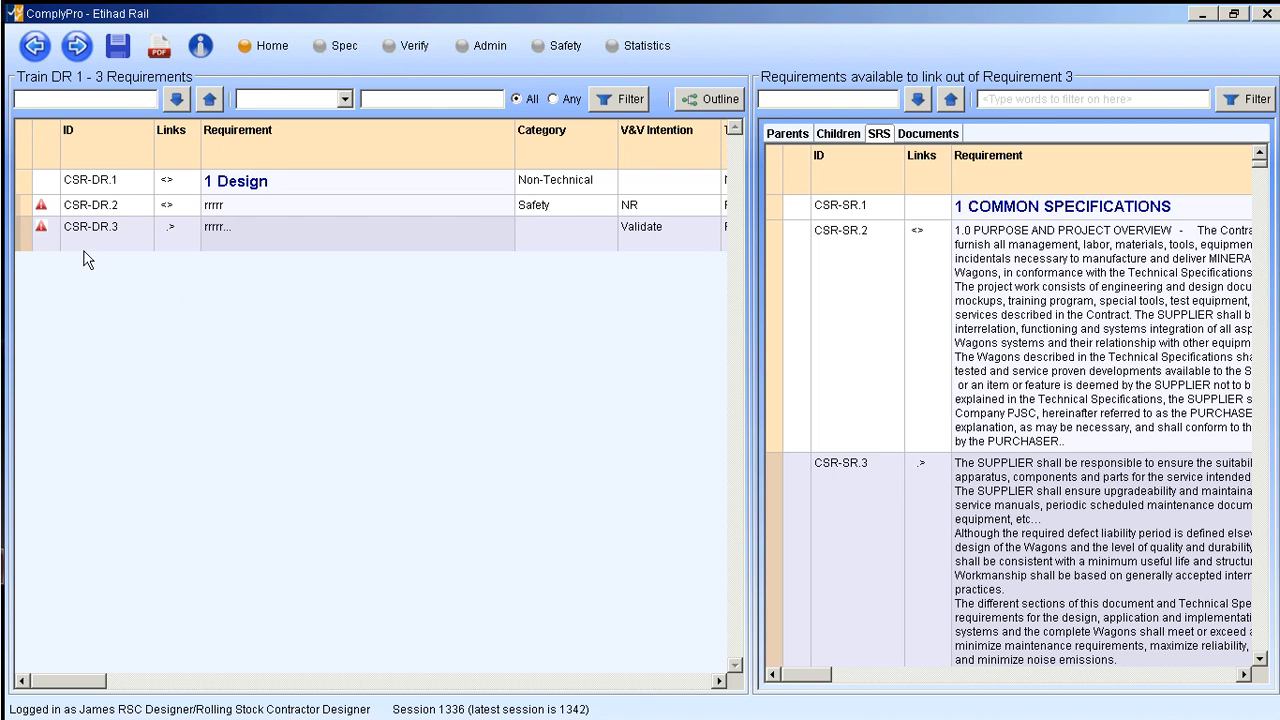
- Insert a new requirement after CSR-DR.2 and give it the requirement text "test"
right_click(24, 238)
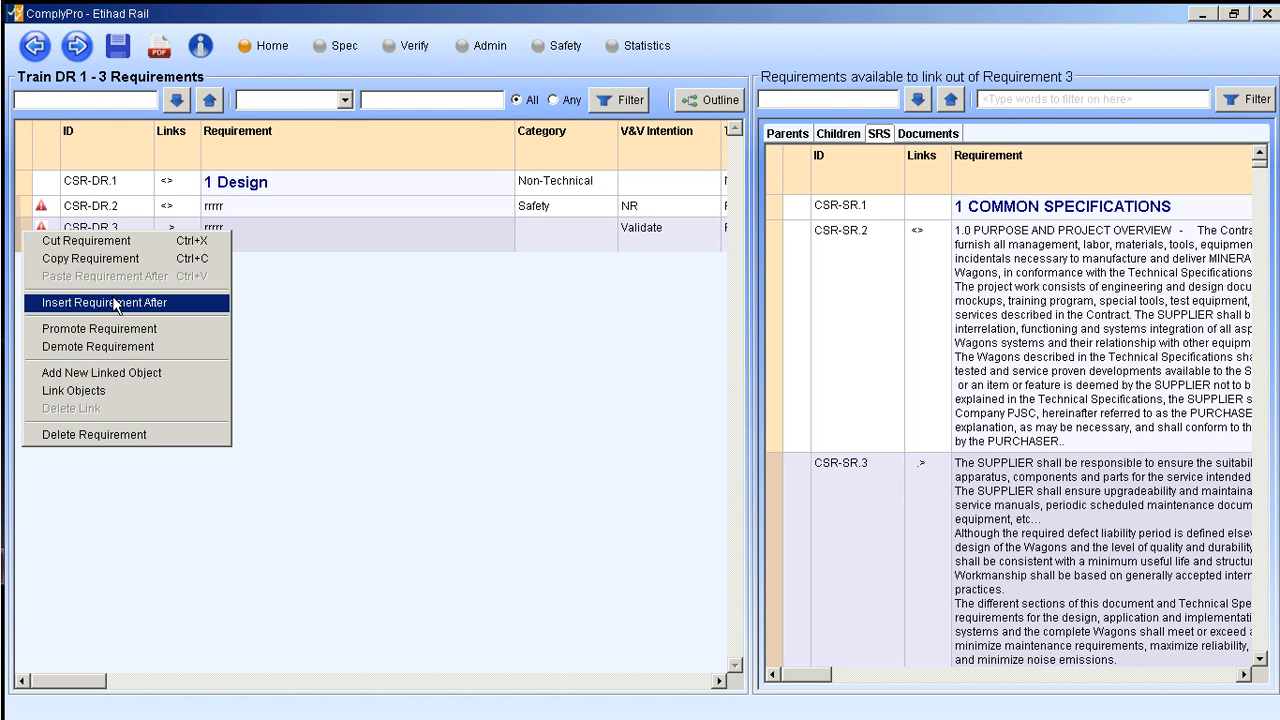
left_click(440, 306)
right_click(24, 212)
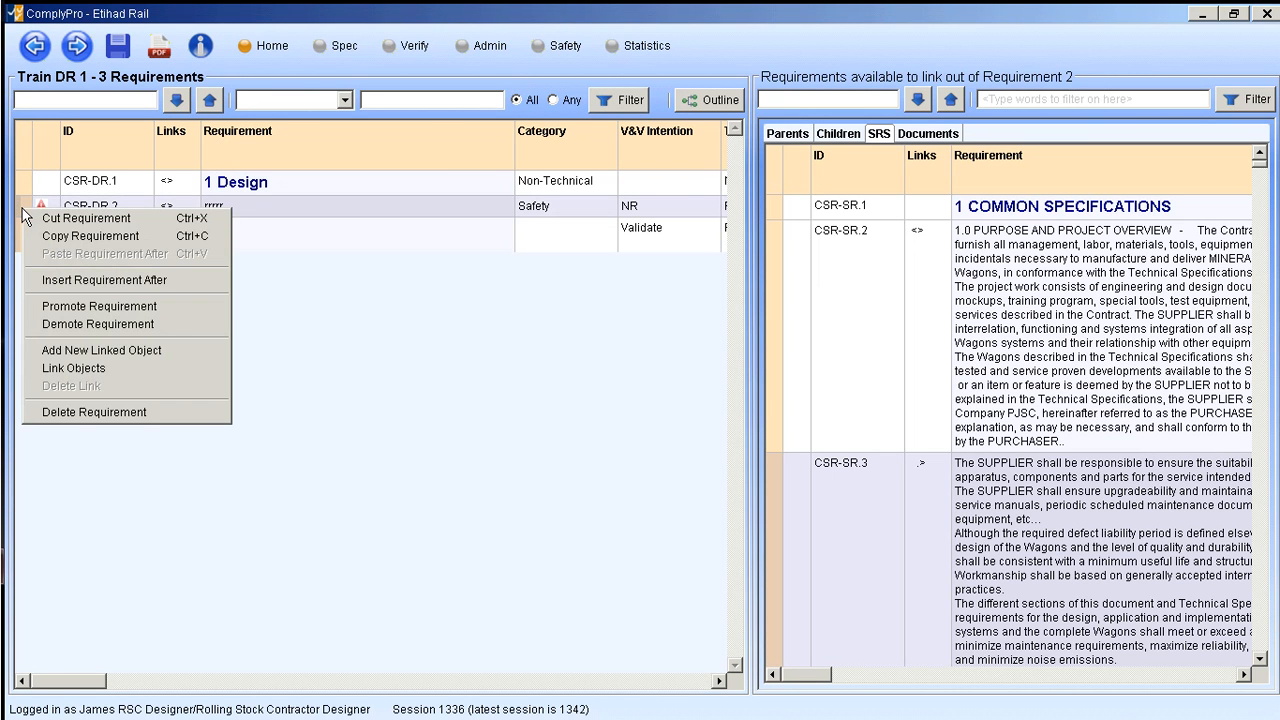
left_click(72, 281)
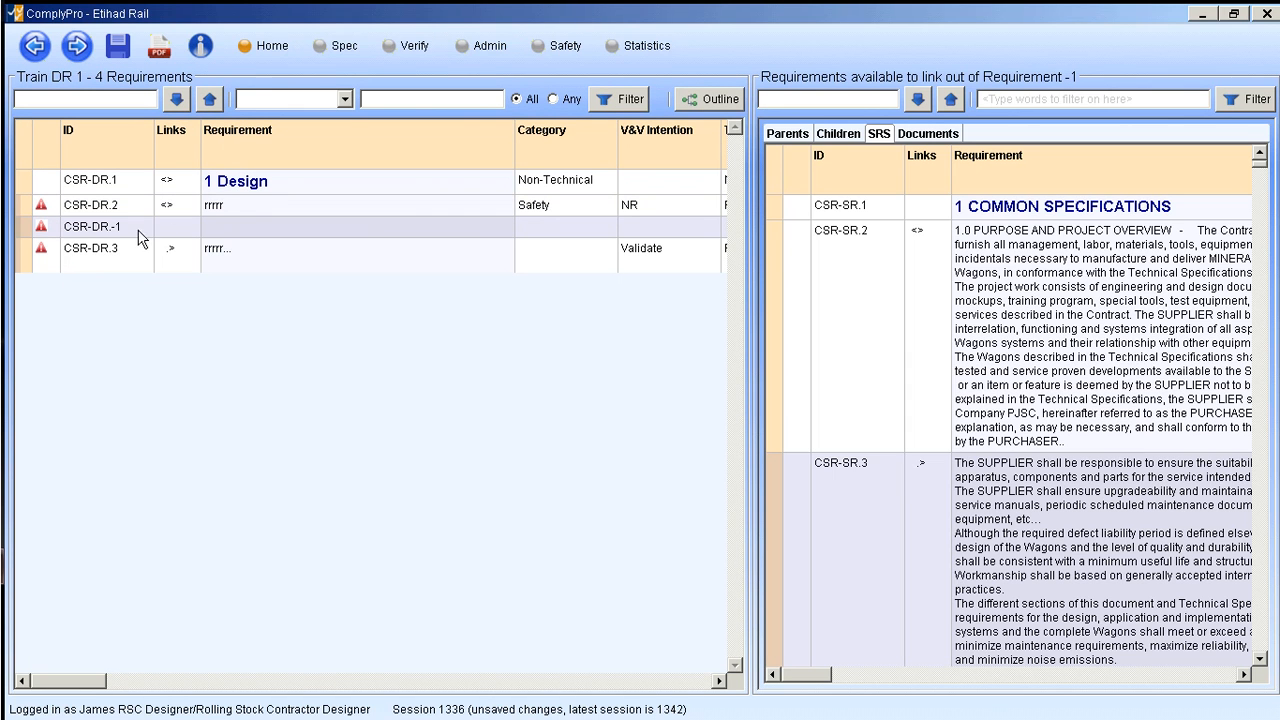
double_click(243, 226)
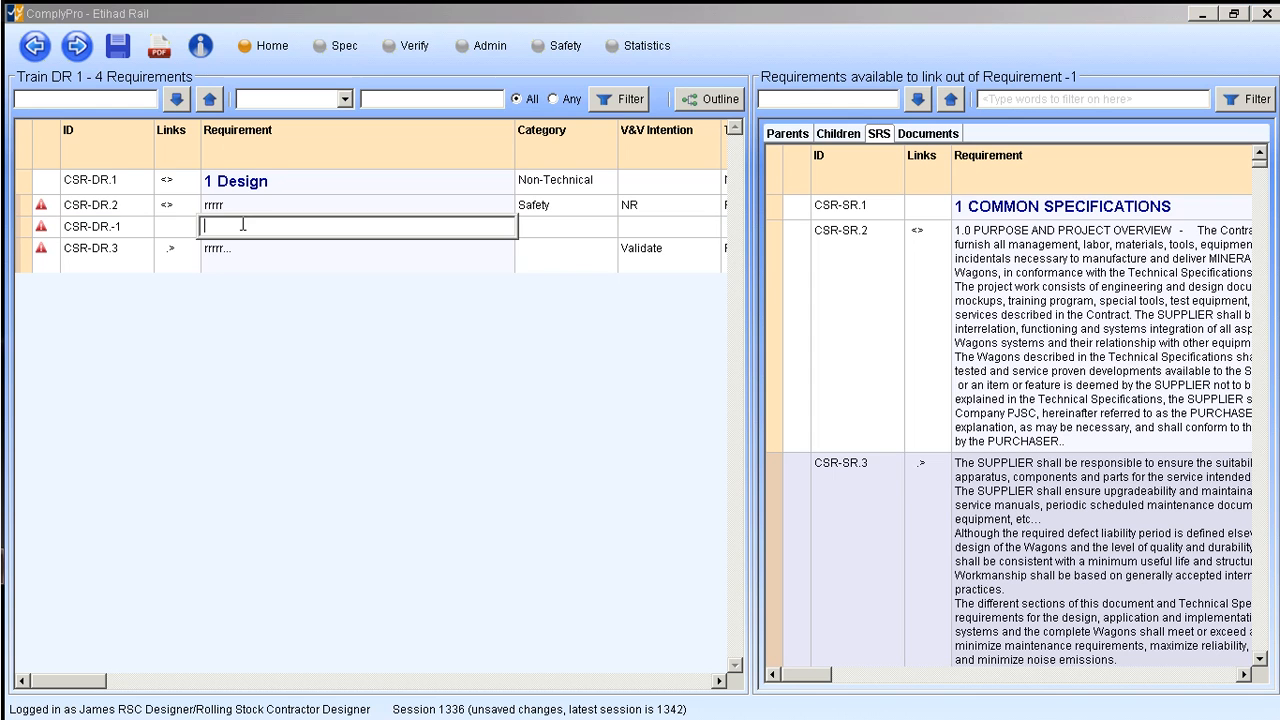
type("test")
left_click(236, 421)
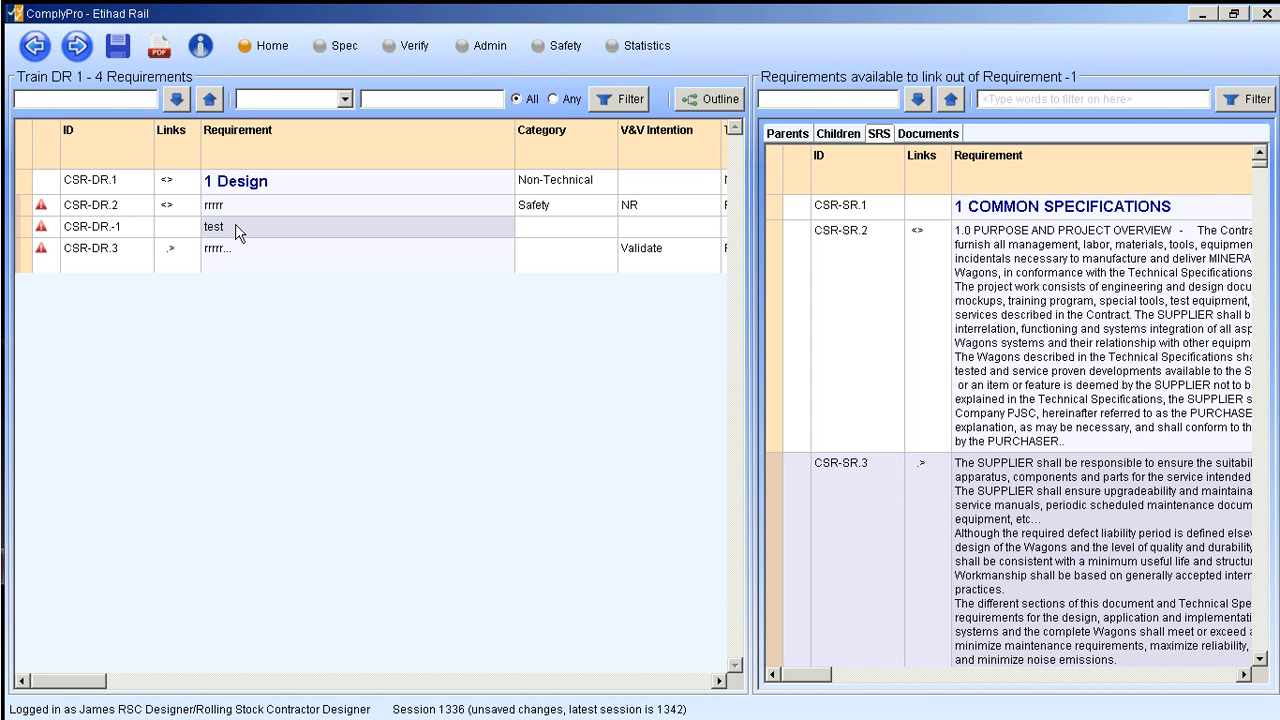
left_click(172, 230)
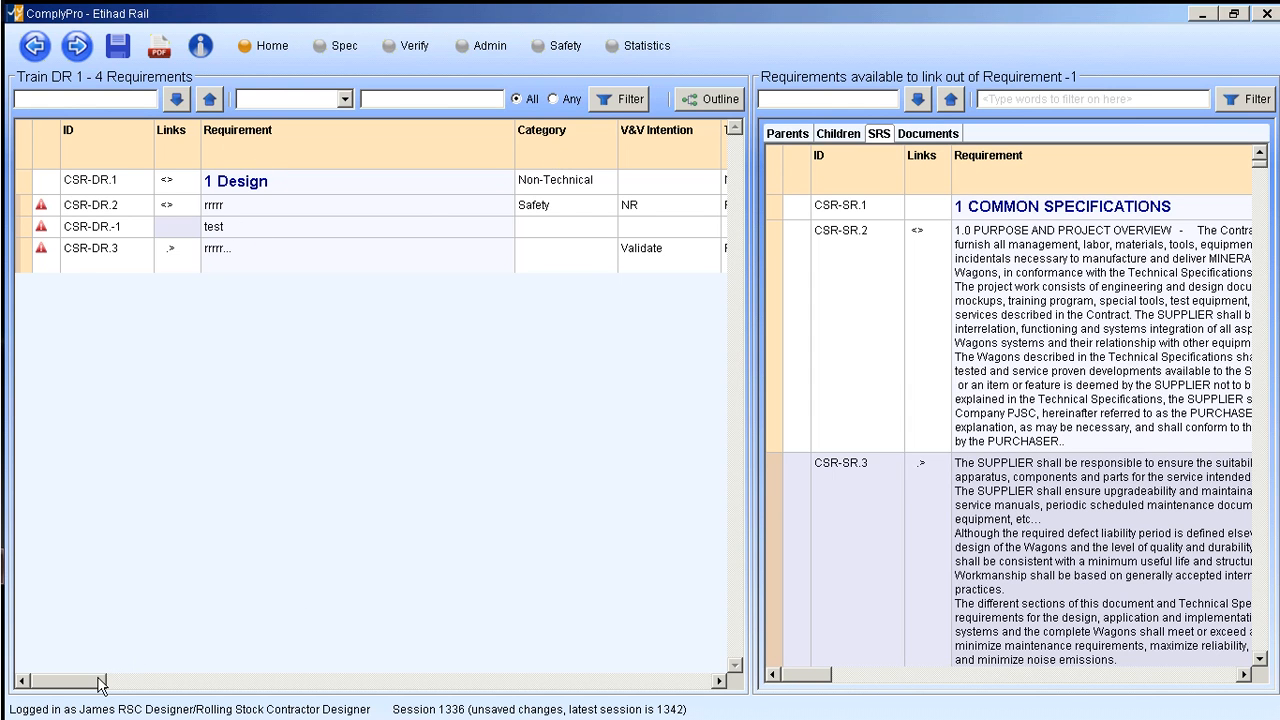
- Change the text of the newly inserted requirement below CSR-DR.2 to "test edit"
mouse_move(98, 680)
left_mouse_down()
mouse_move(436, 680)
mouse_move(278, 710)
mouse_move(80, 695)
left_mouse_up()
double_click(267, 230)
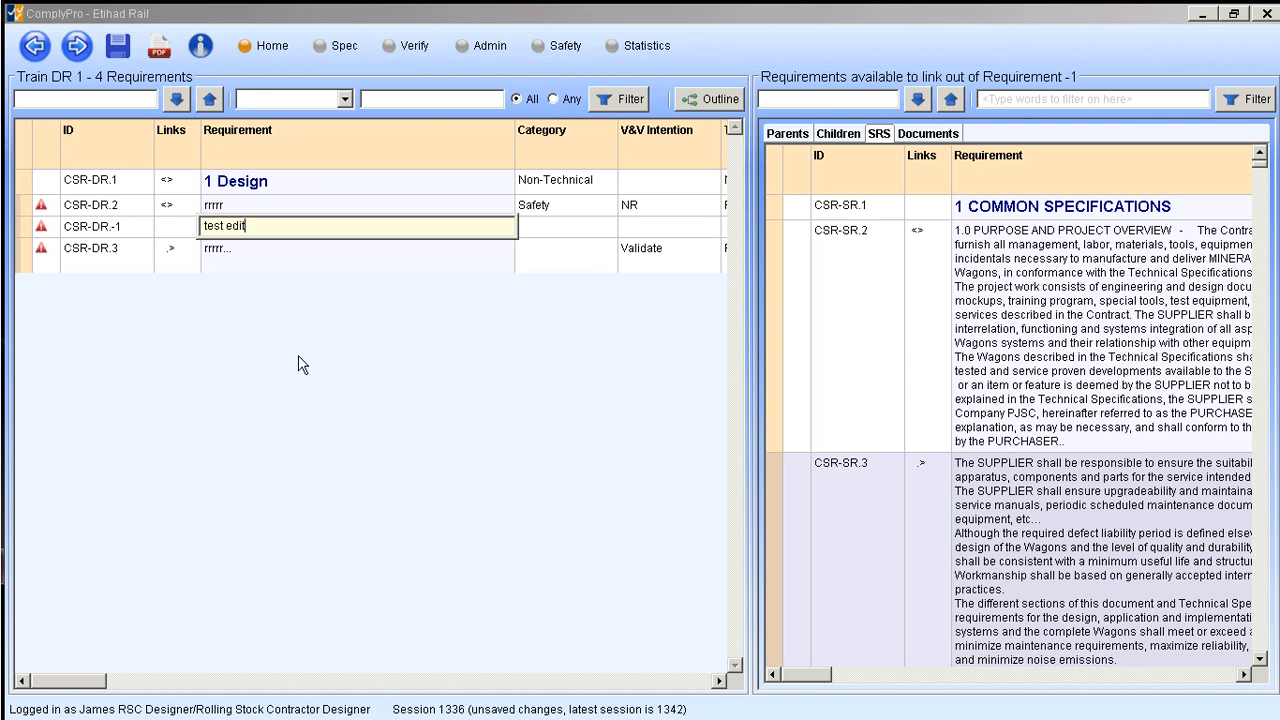
left_click(153, 366)
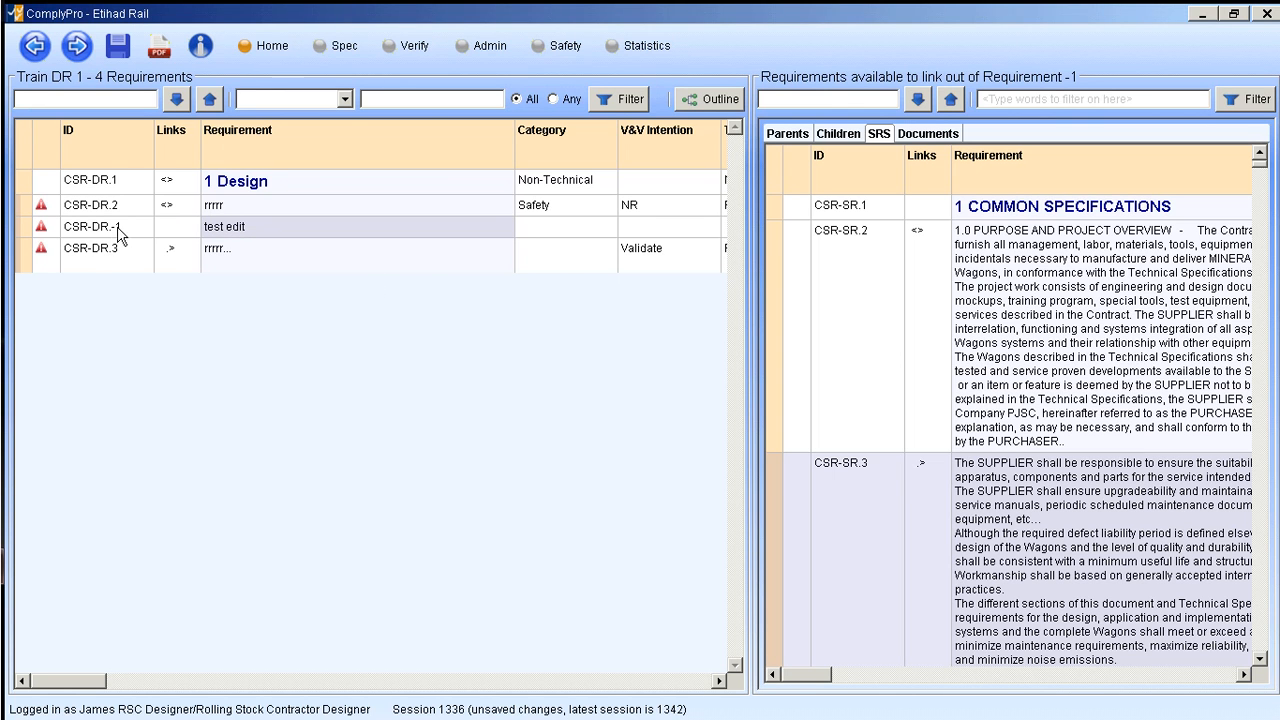
double_click(135, 228)
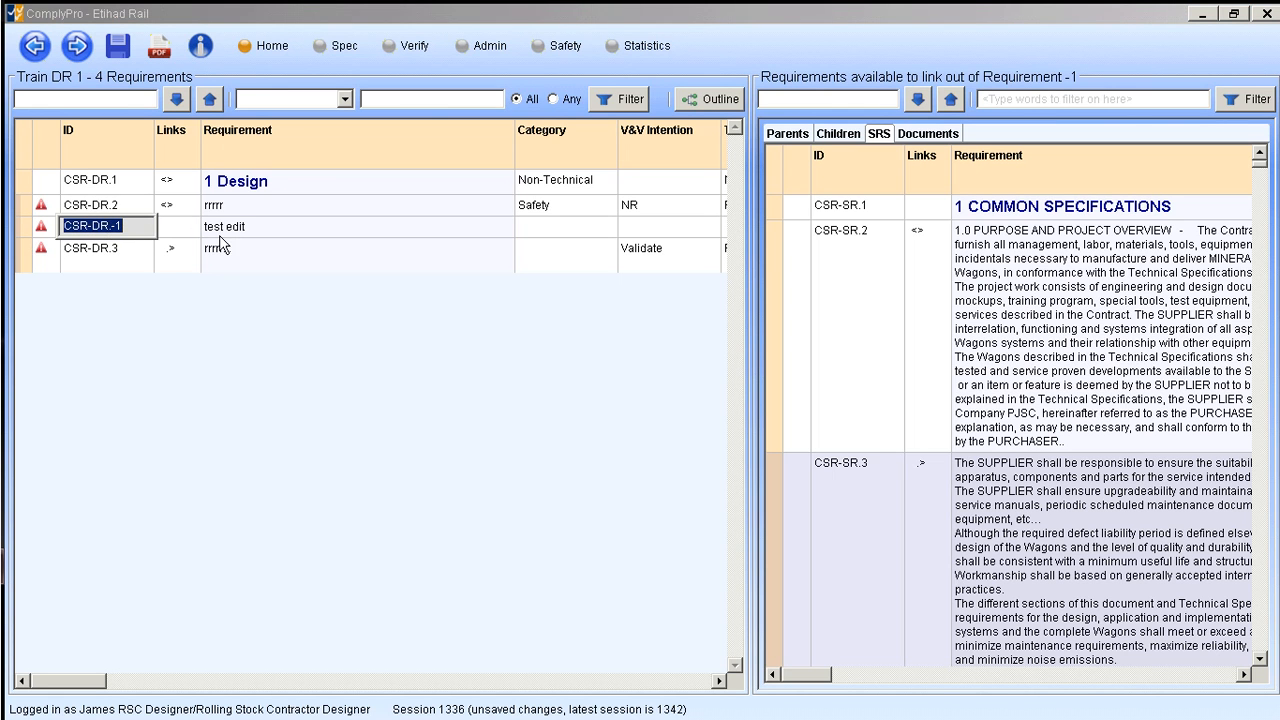
key("Return")
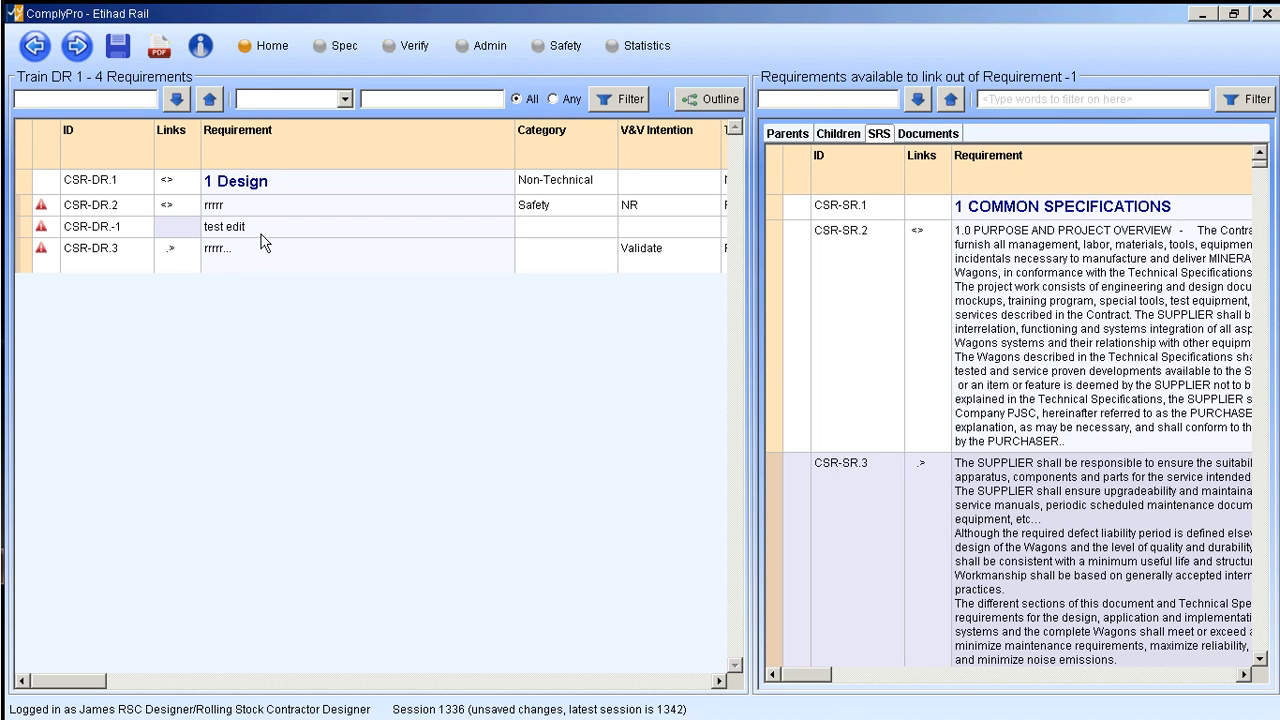
- Set the category of the "test edit" requirement to Hardware
left_click(566, 232)
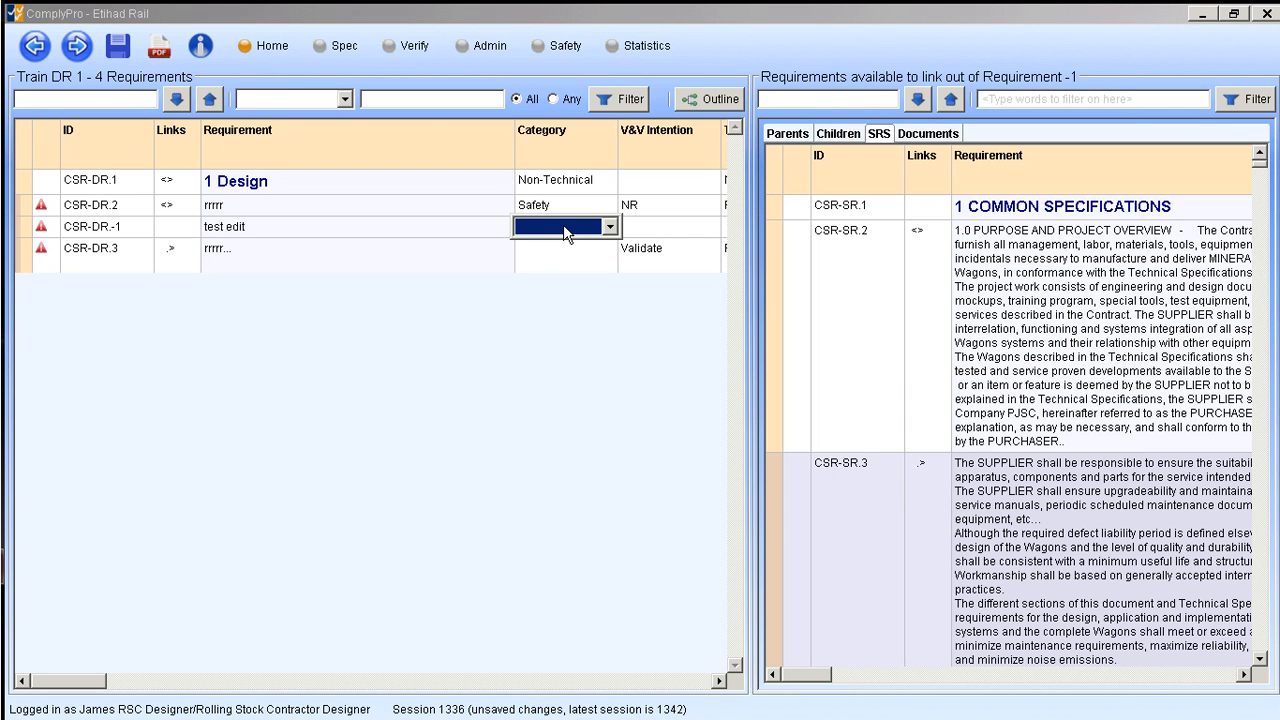
left_click(566, 228)
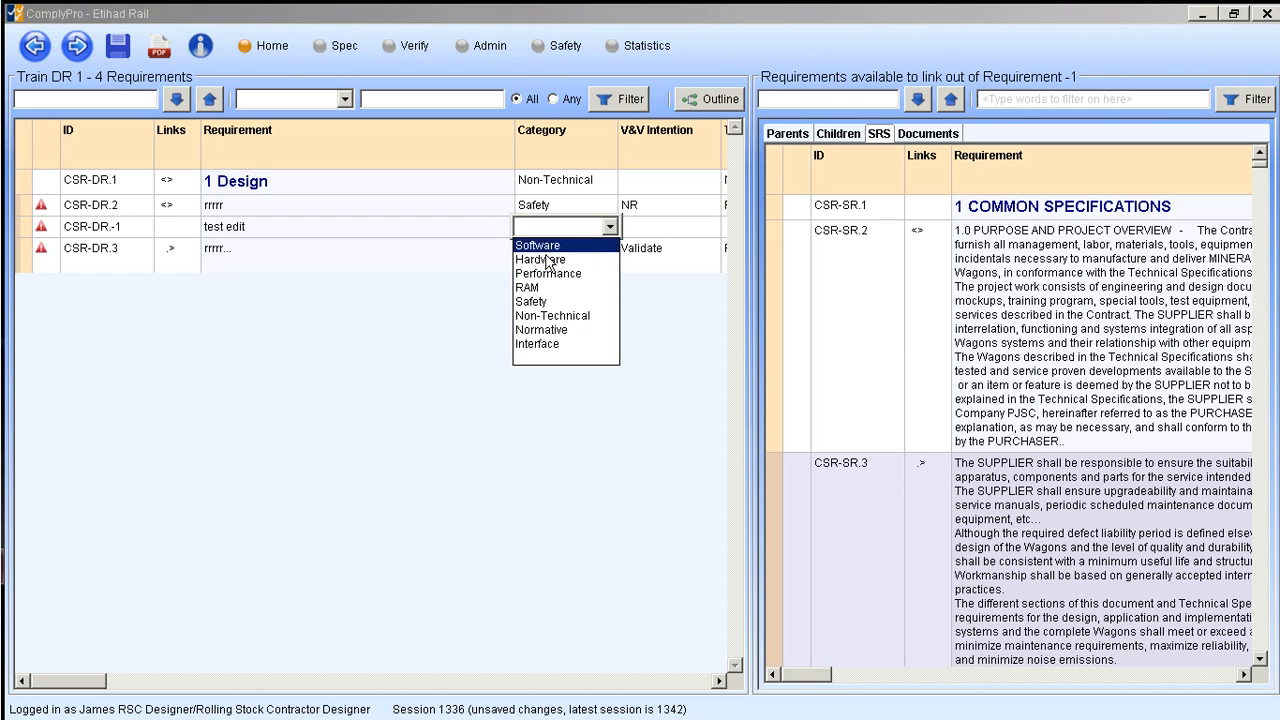
left_click(547, 260)
left_click(537, 388)
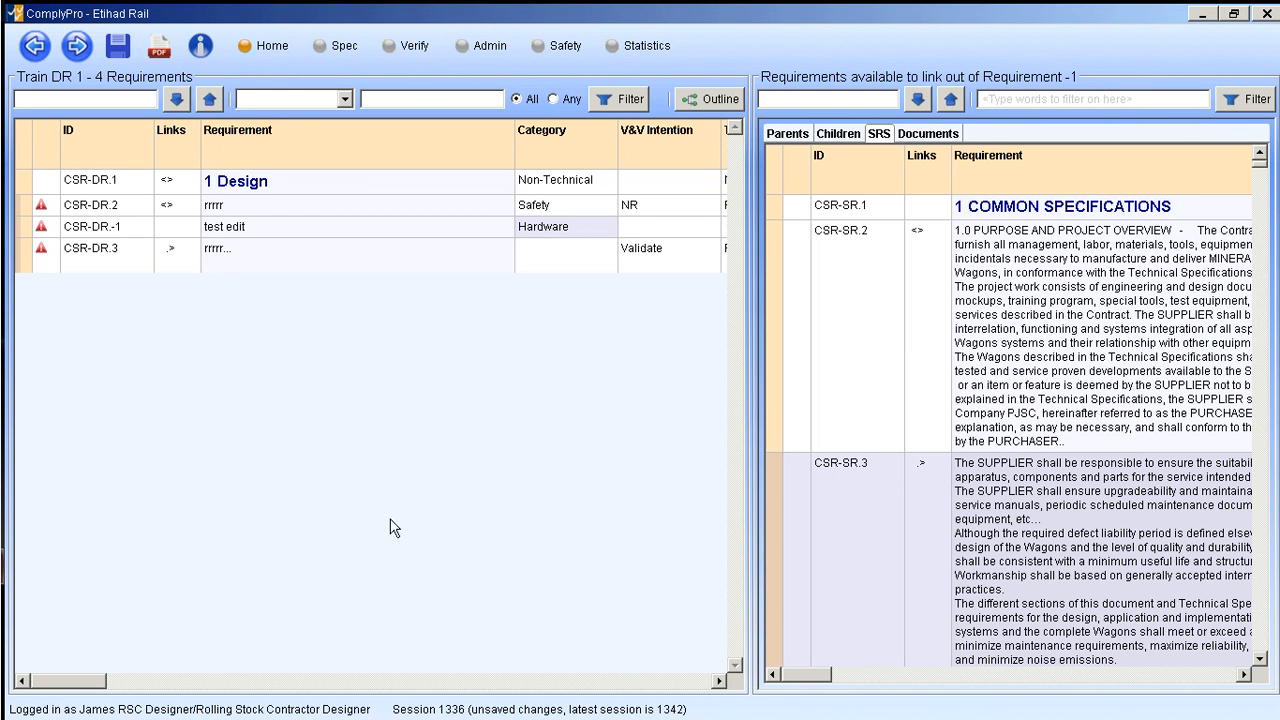
- Assign both Verify and Validate as the V&V intention of the "test edit" requirement
left_click_drag(88, 687, 240, 685)
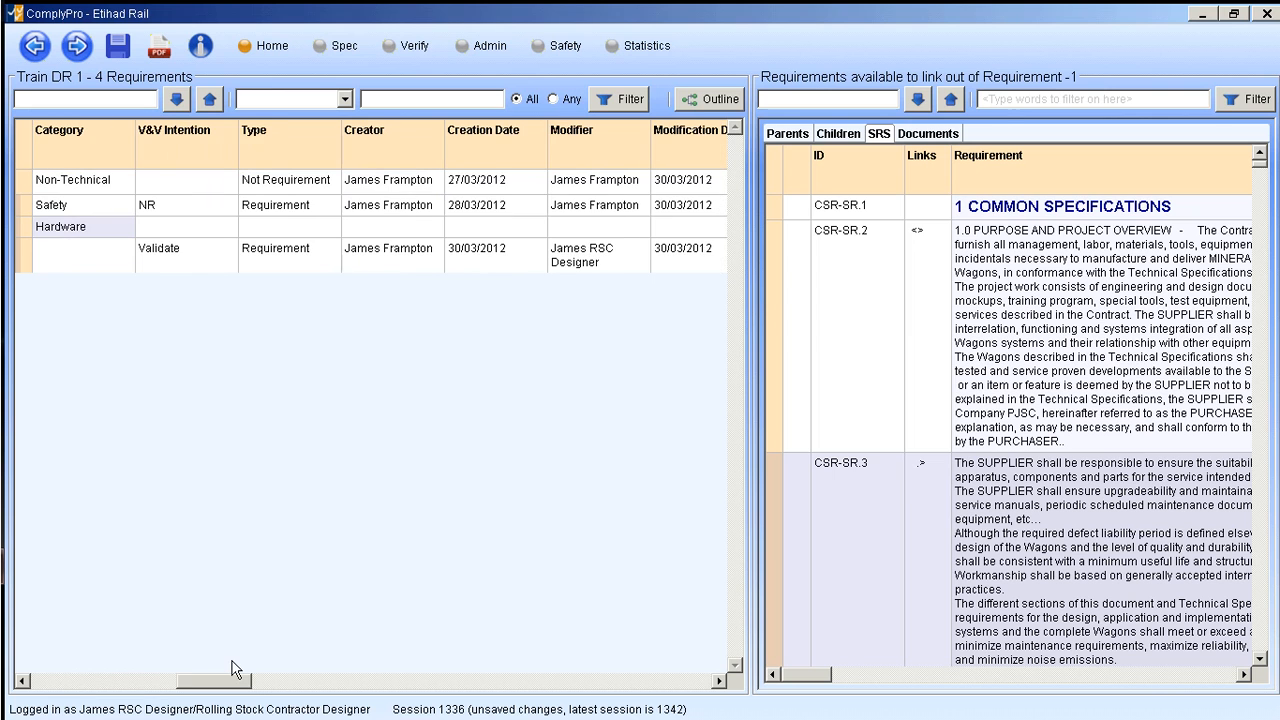
left_click(179, 228)
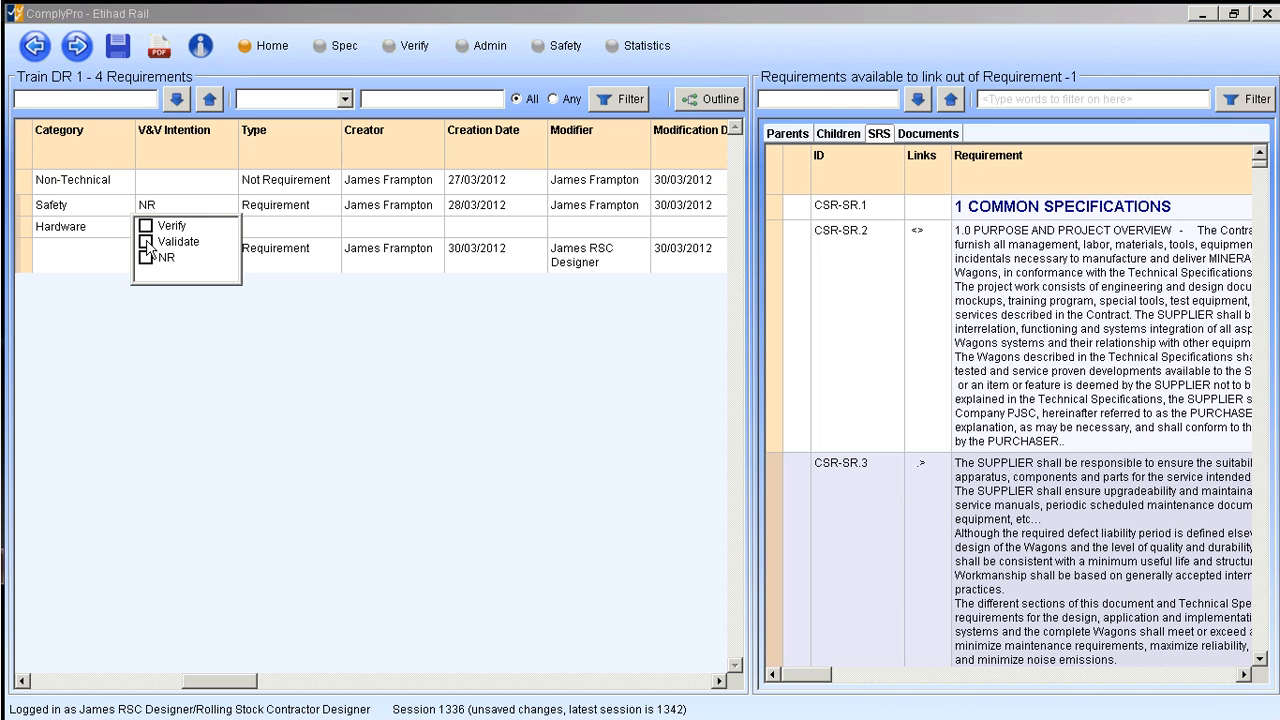
left_click(146, 226)
left_click(146, 242)
left_click(160, 412)
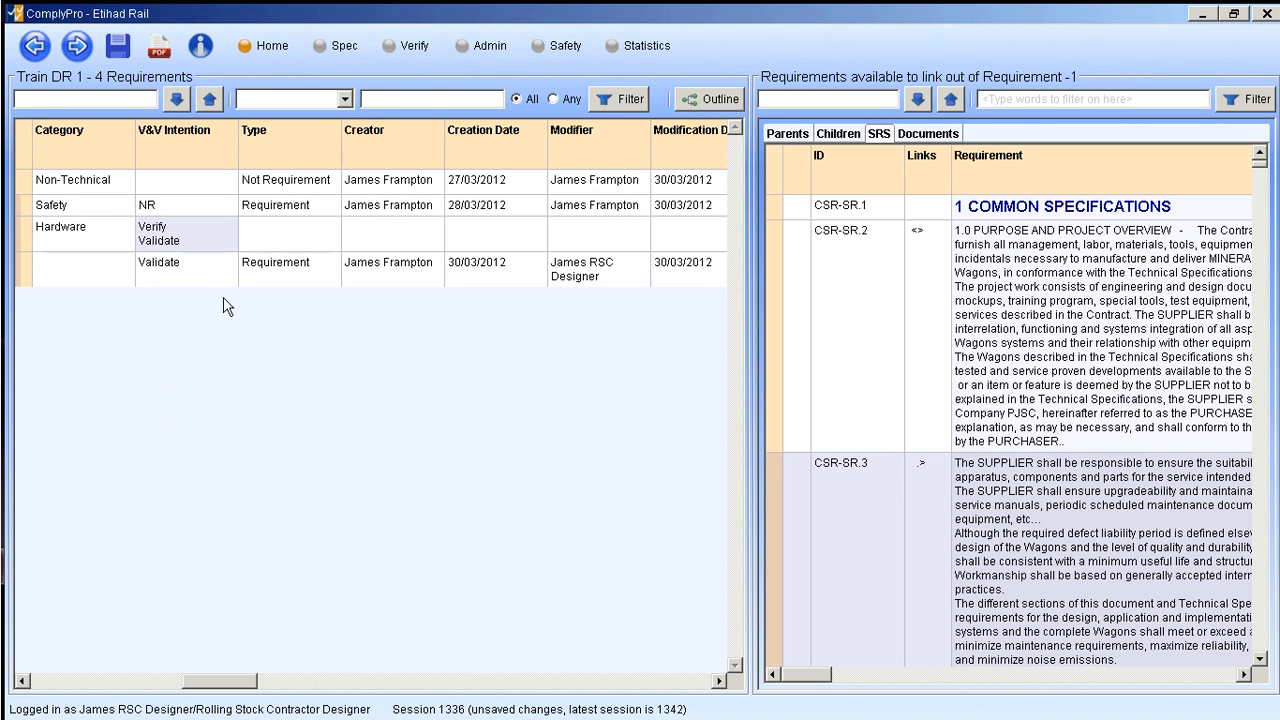
- Set the type of the "test edit" requirement to Requirement
left_click(289, 235)
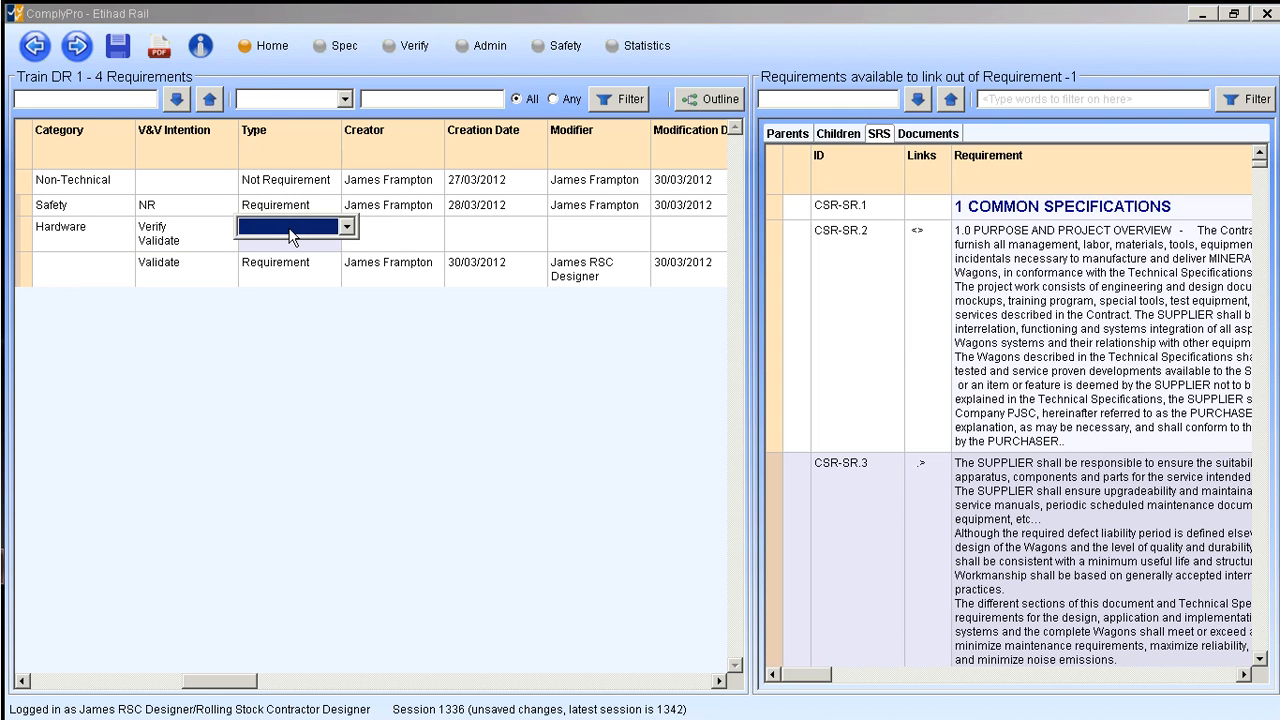
left_click(287, 232)
left_click(277, 248)
left_click(372, 232)
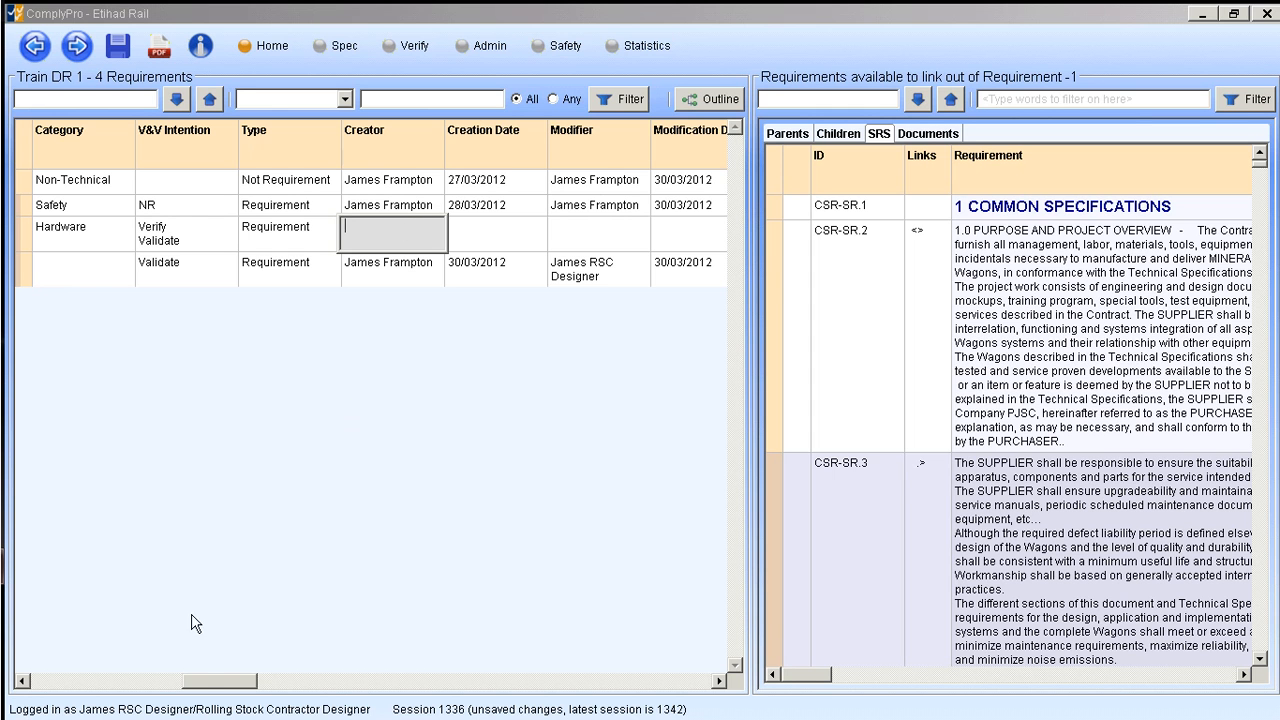
- Select the whole "test edit" requirement and link it to CSR-SR.20 from the available SRS requirements
left_click_drag(211, 687, 407, 694)
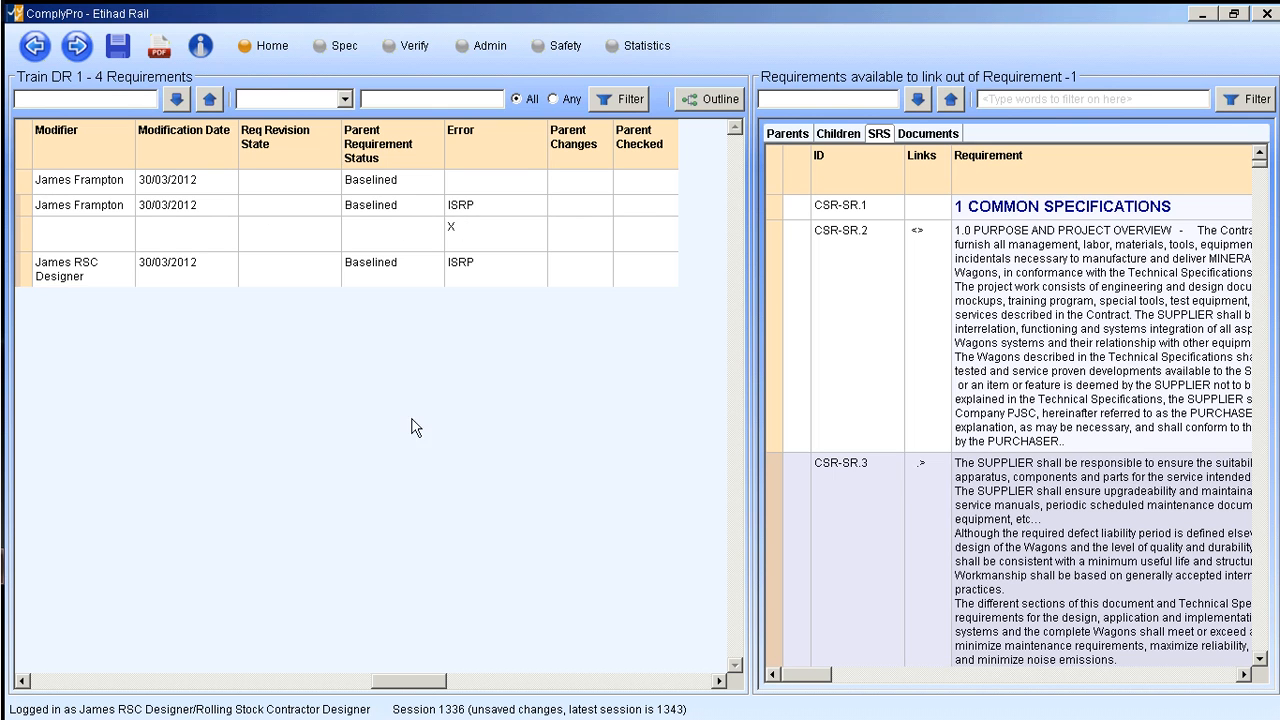
left_click_drag(400, 681, 155, 691)
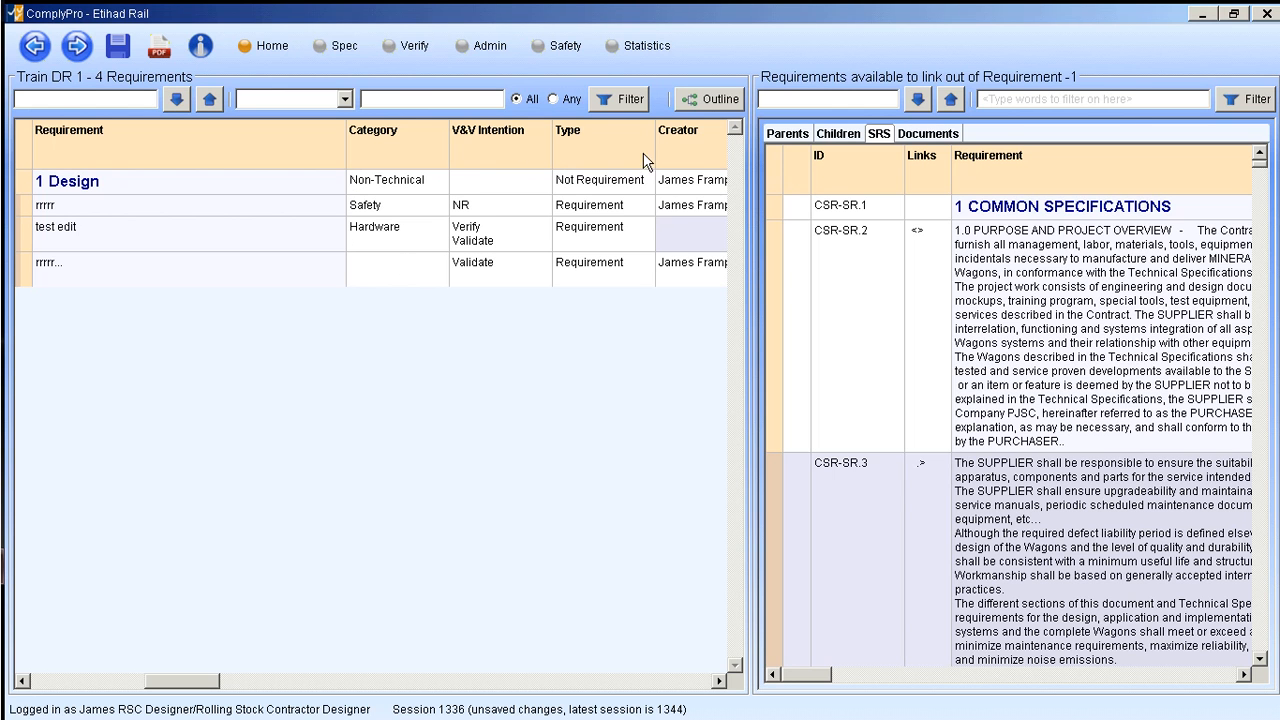
left_click_drag(205, 681, 108, 680)
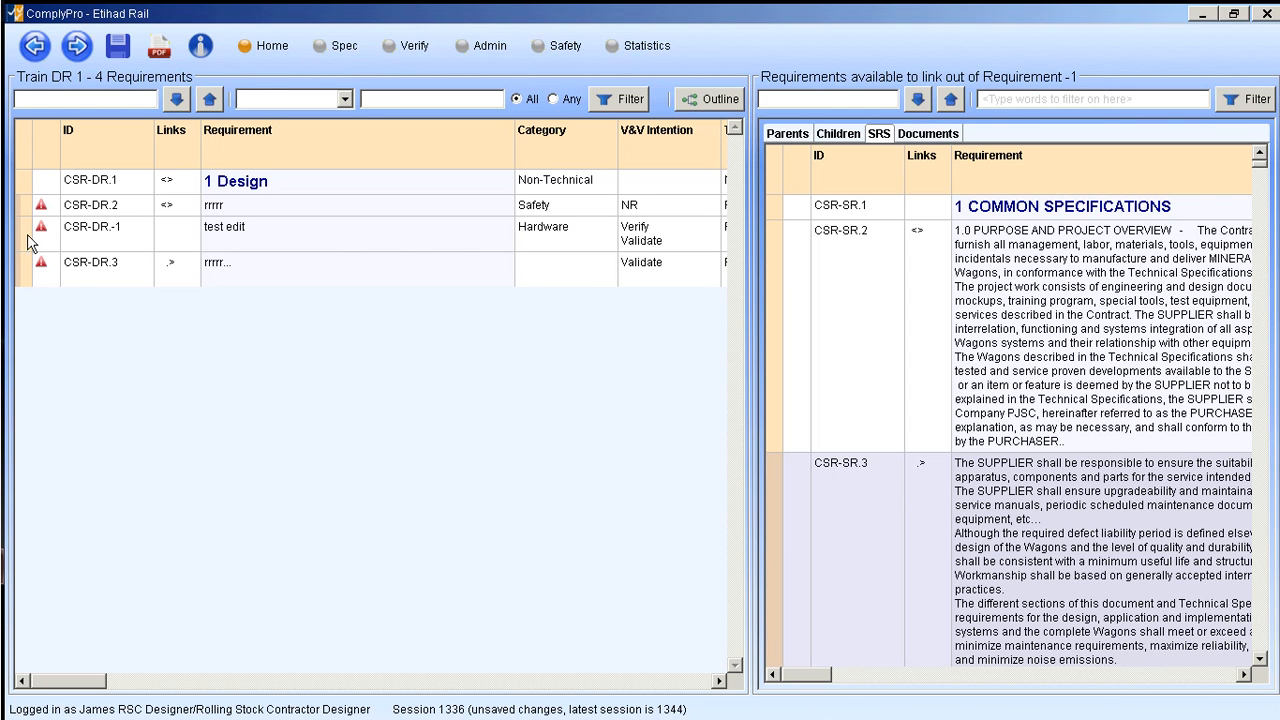
left_click(278, 230)
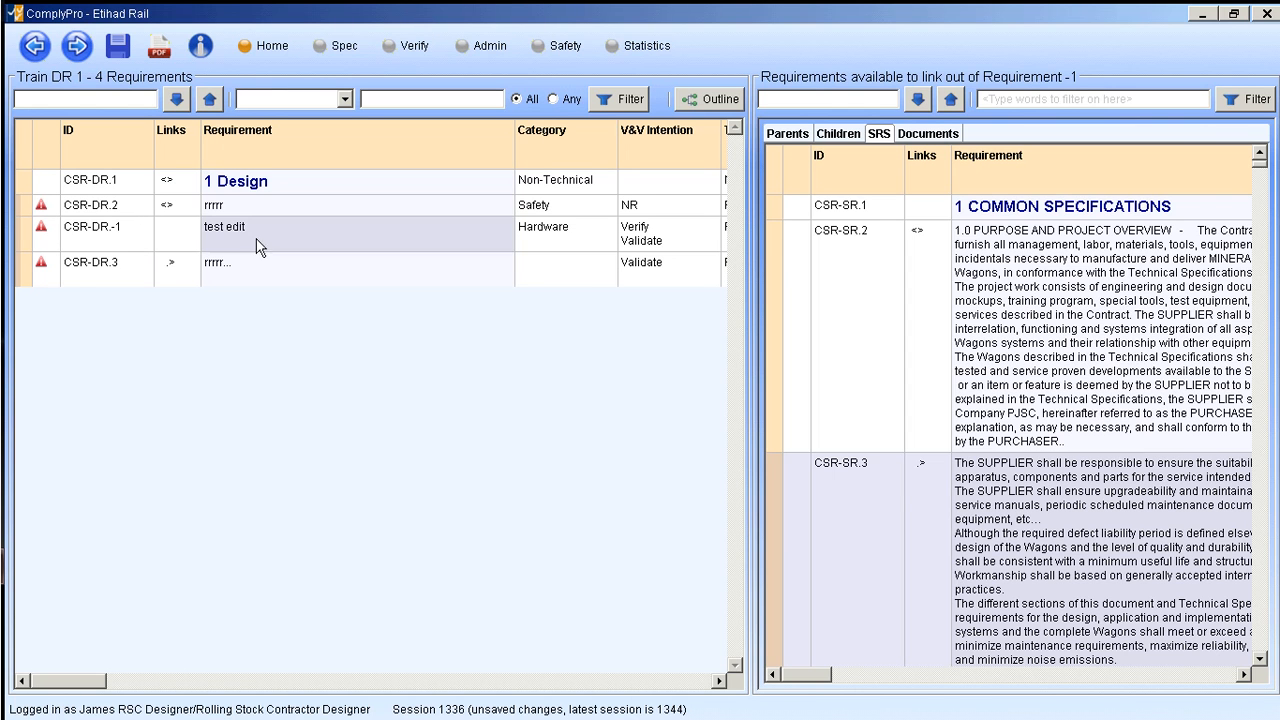
left_click(21, 238)
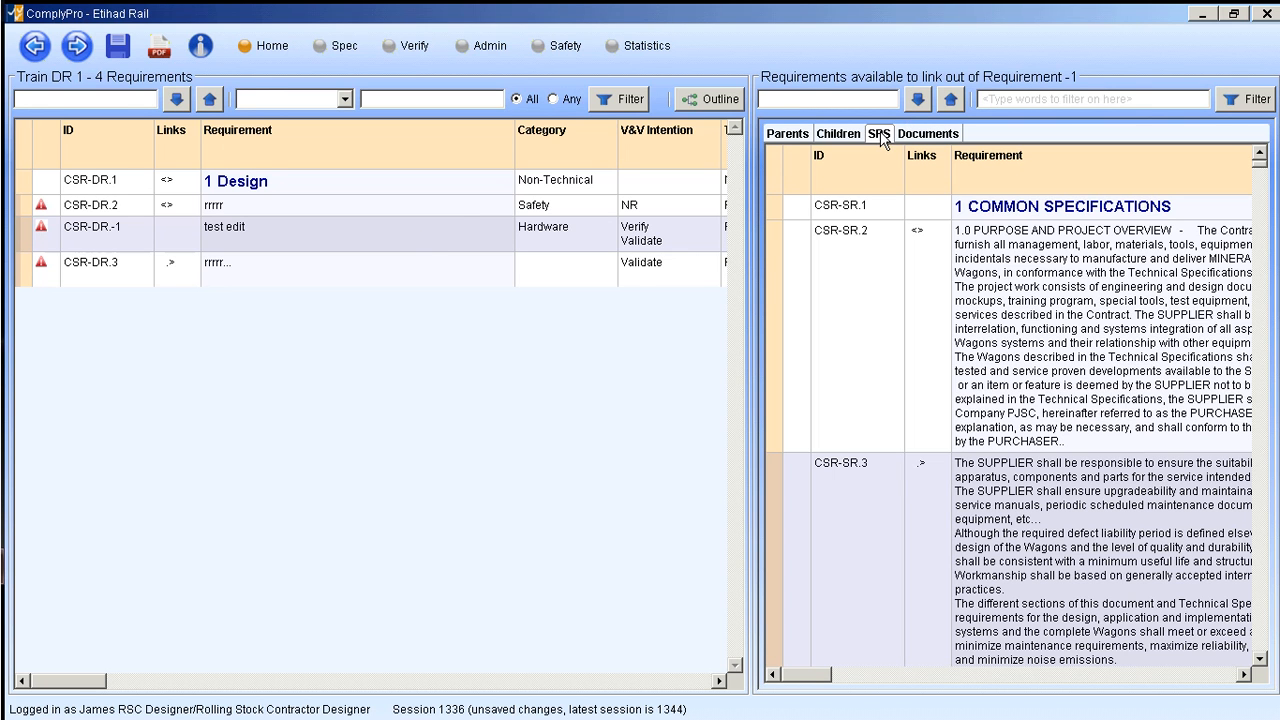
left_click(769, 366)
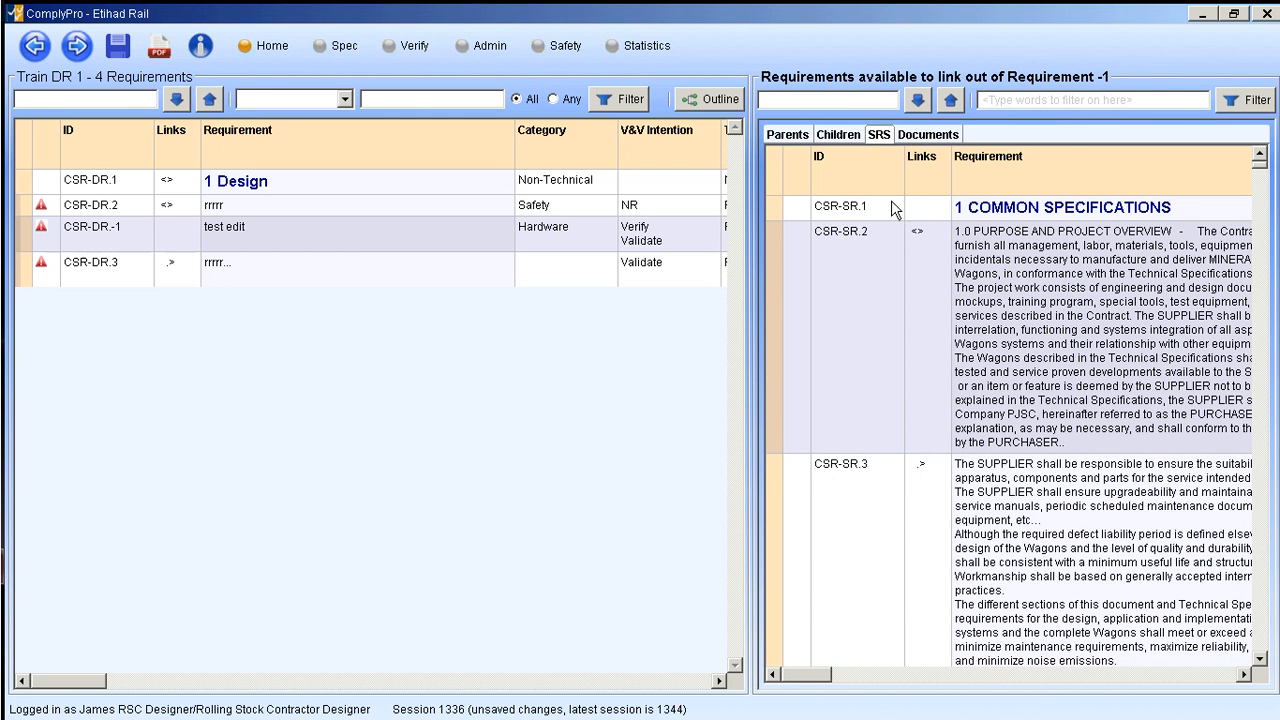
scroll(889, 305, "down", 10)
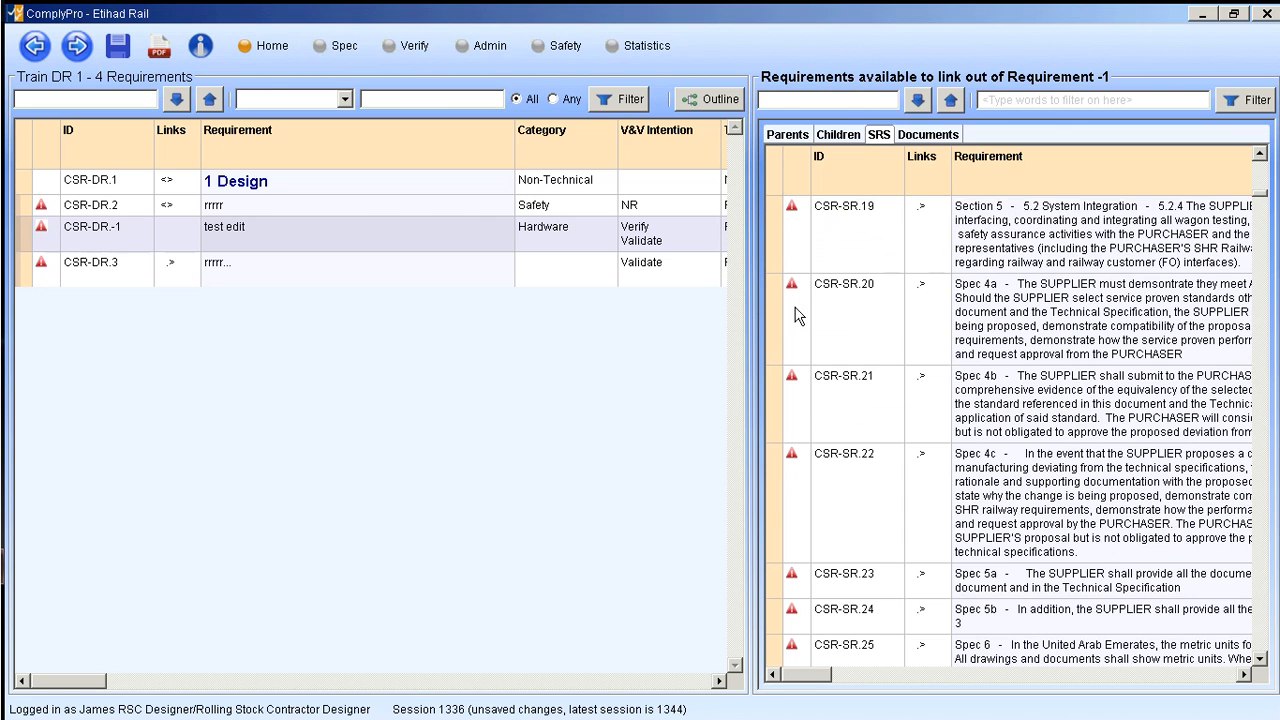
left_click(773, 310)
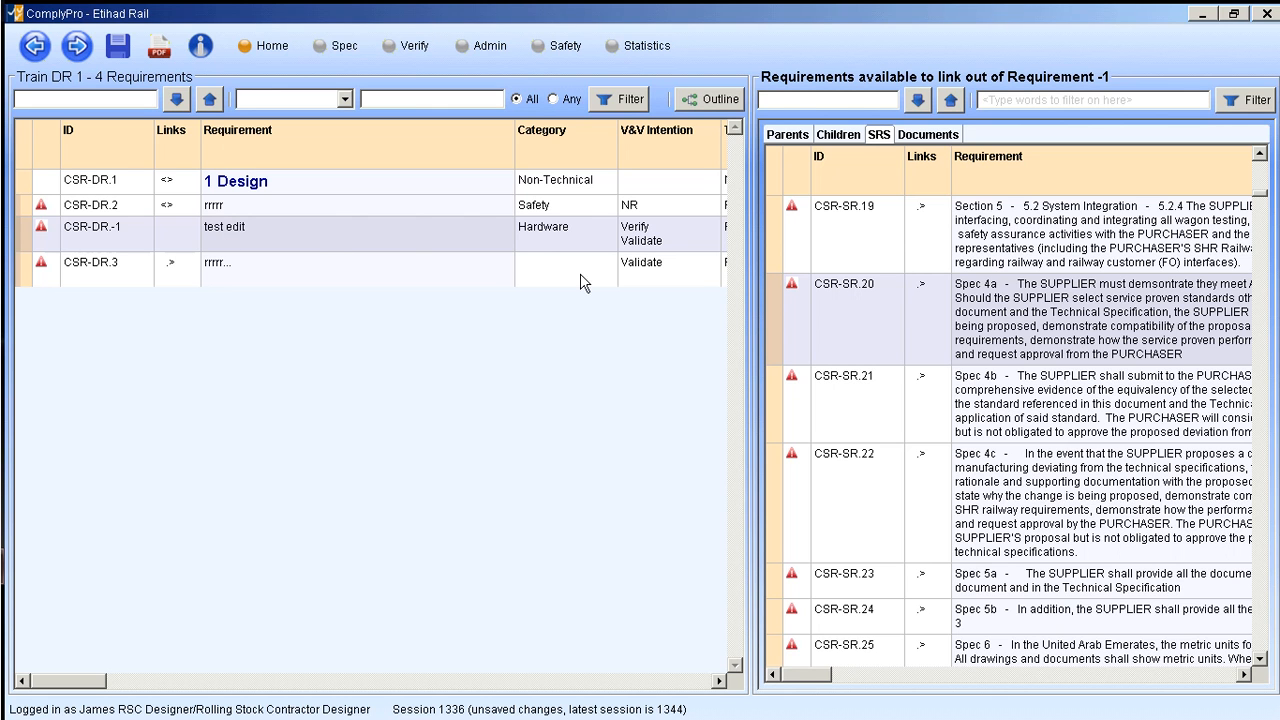
left_click(22, 244)
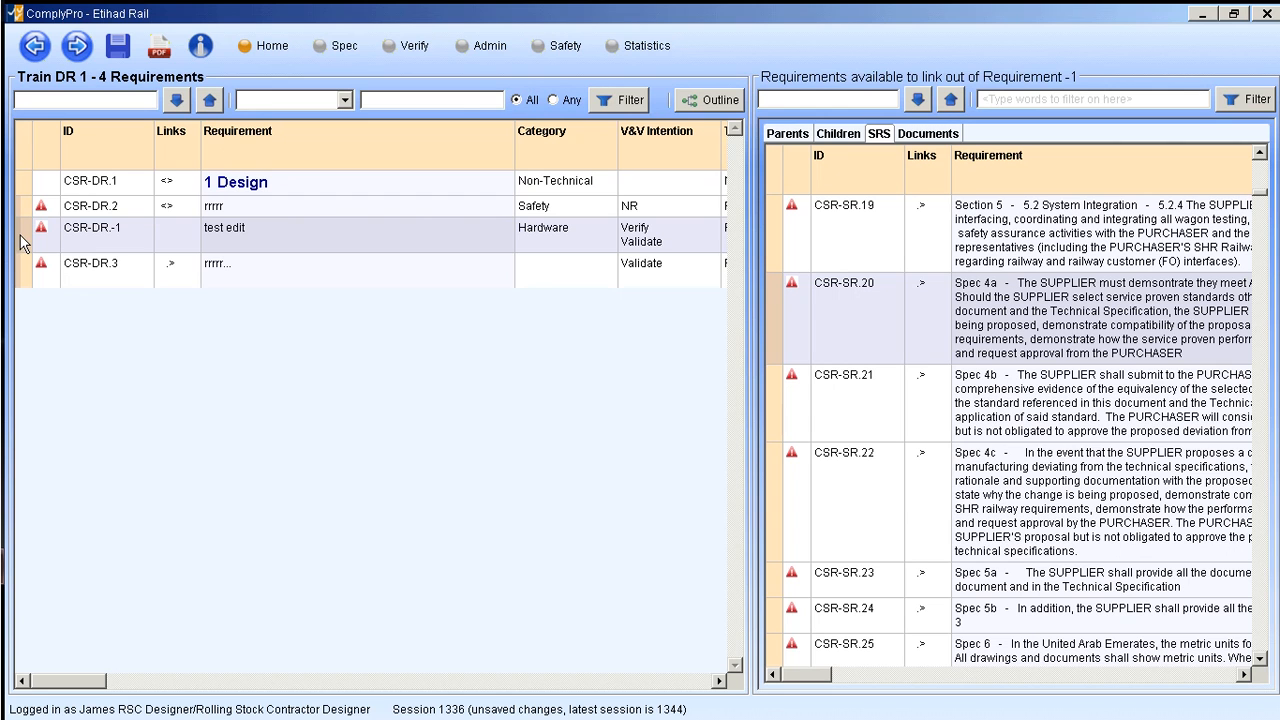
left_click(772, 308)
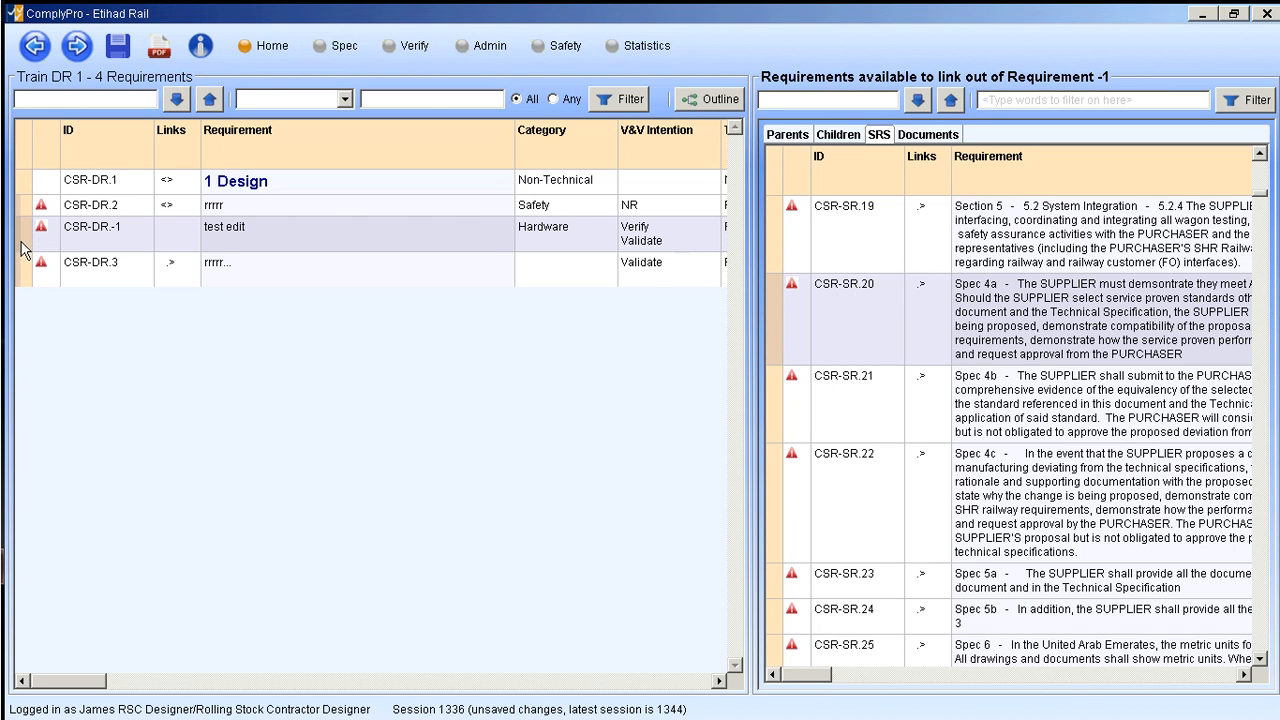
right_click(770, 305)
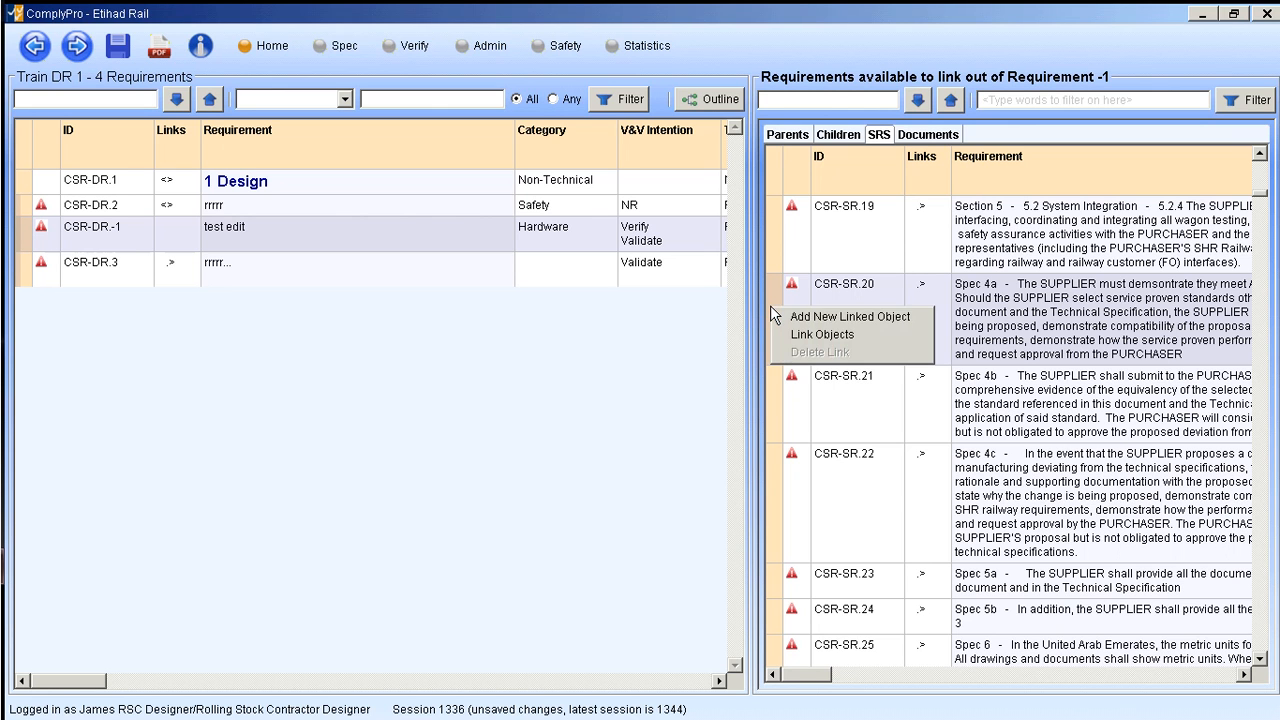
left_click(823, 336)
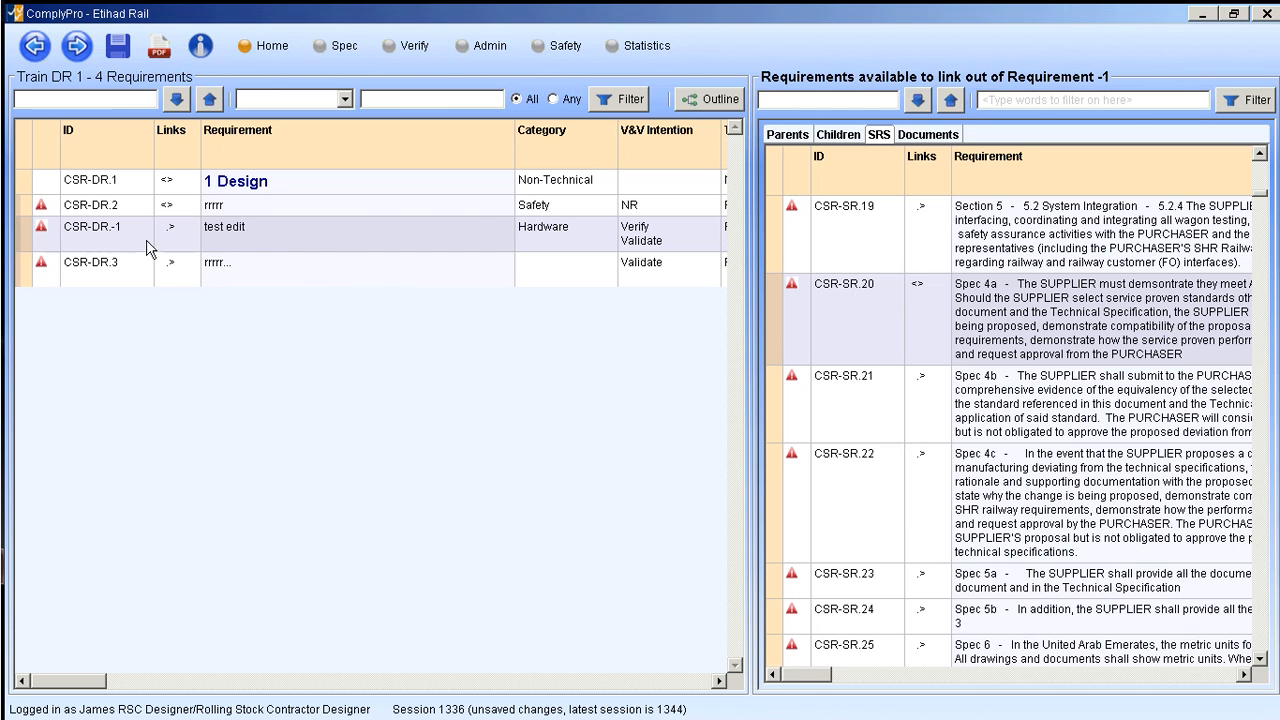
- Link the "test edit" requirement to CSR-SR.21 and CSR-SR.22 as well
left_click(25, 236)
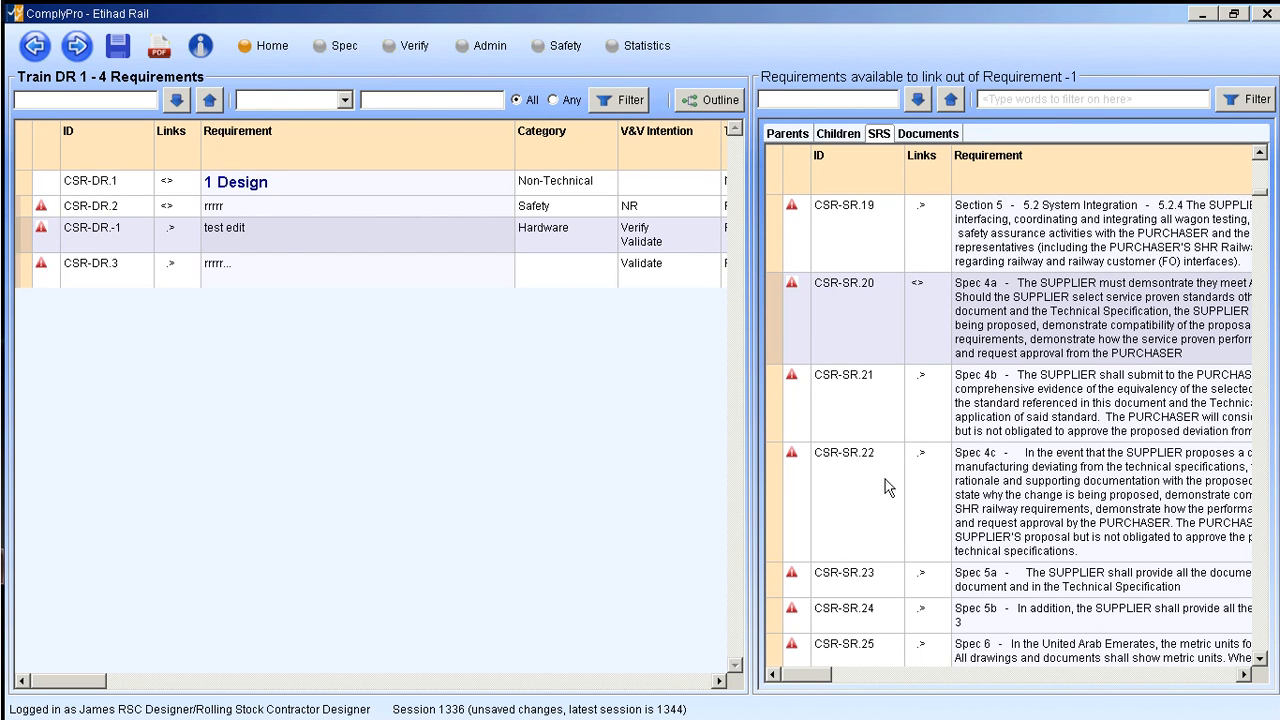
left_click(776, 404)
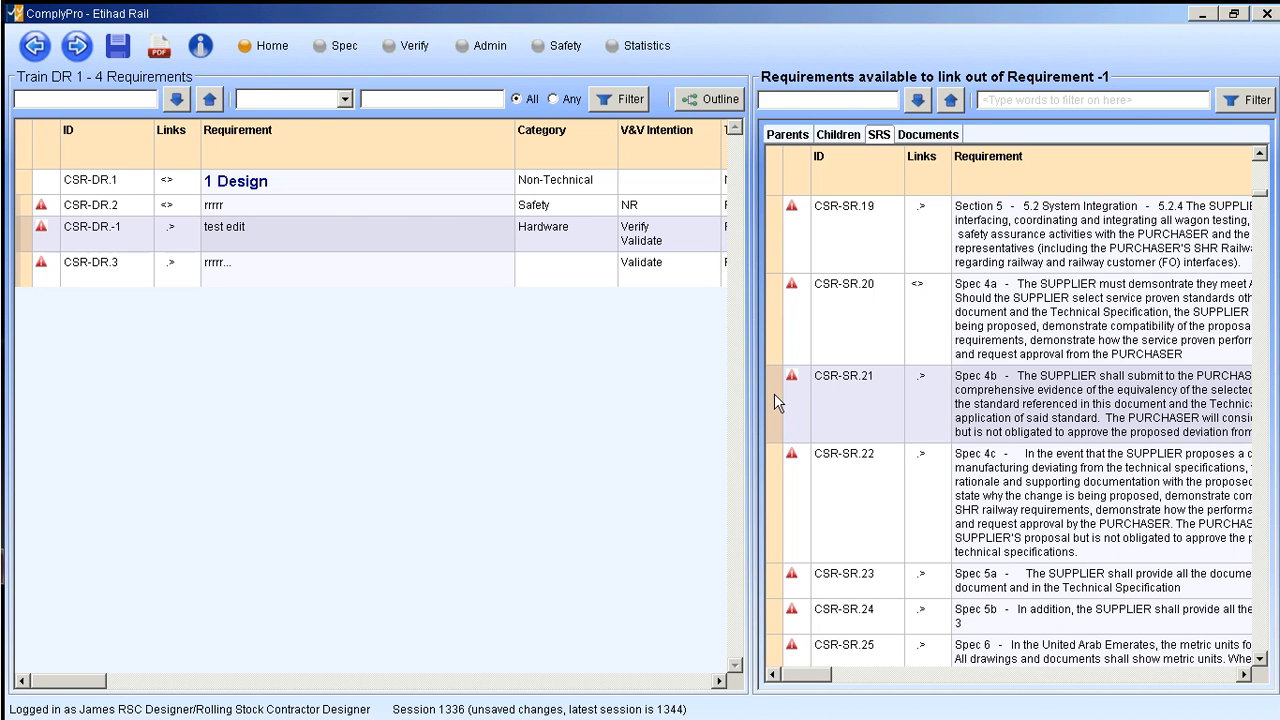
right_click(775, 395)
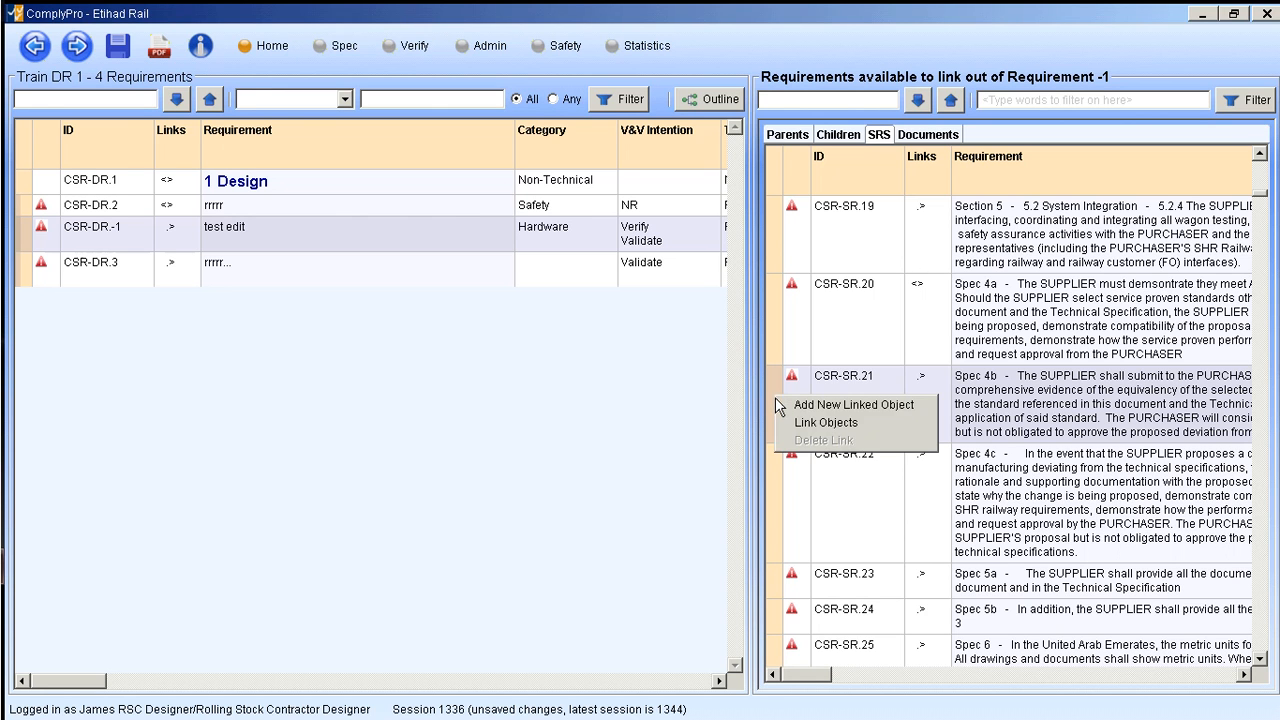
left_click(826, 422)
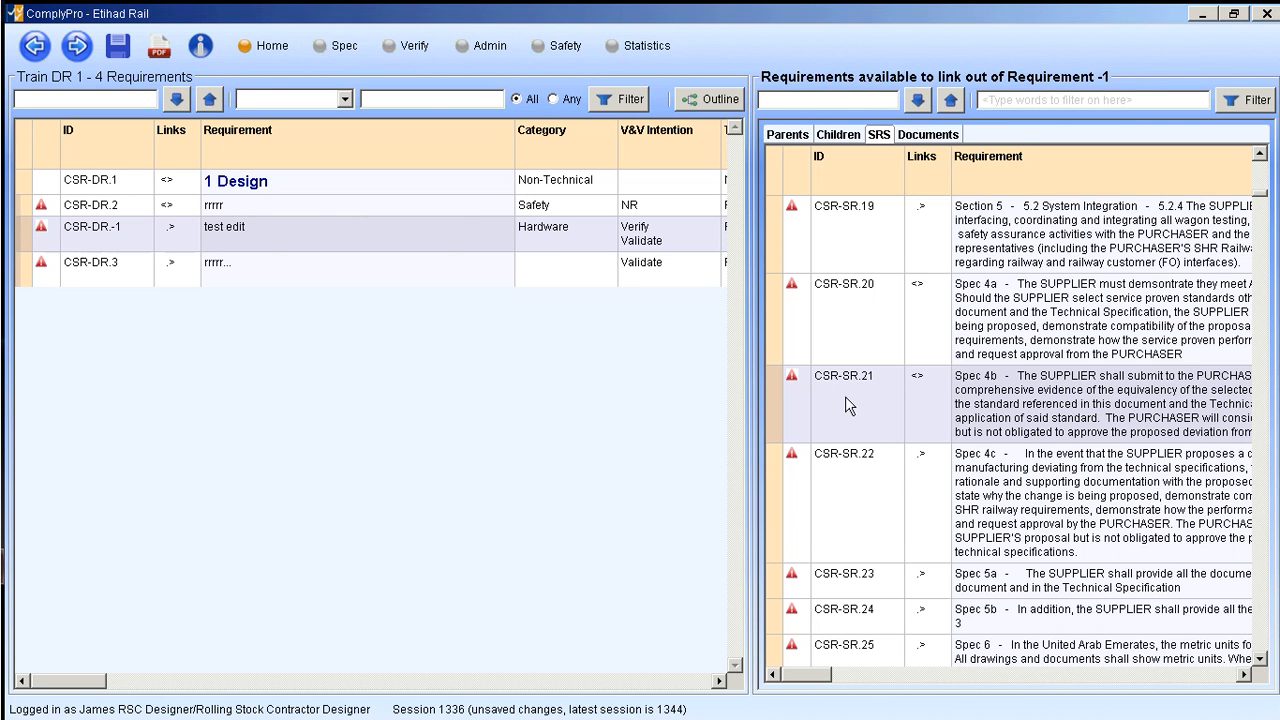
right_click(772, 491)
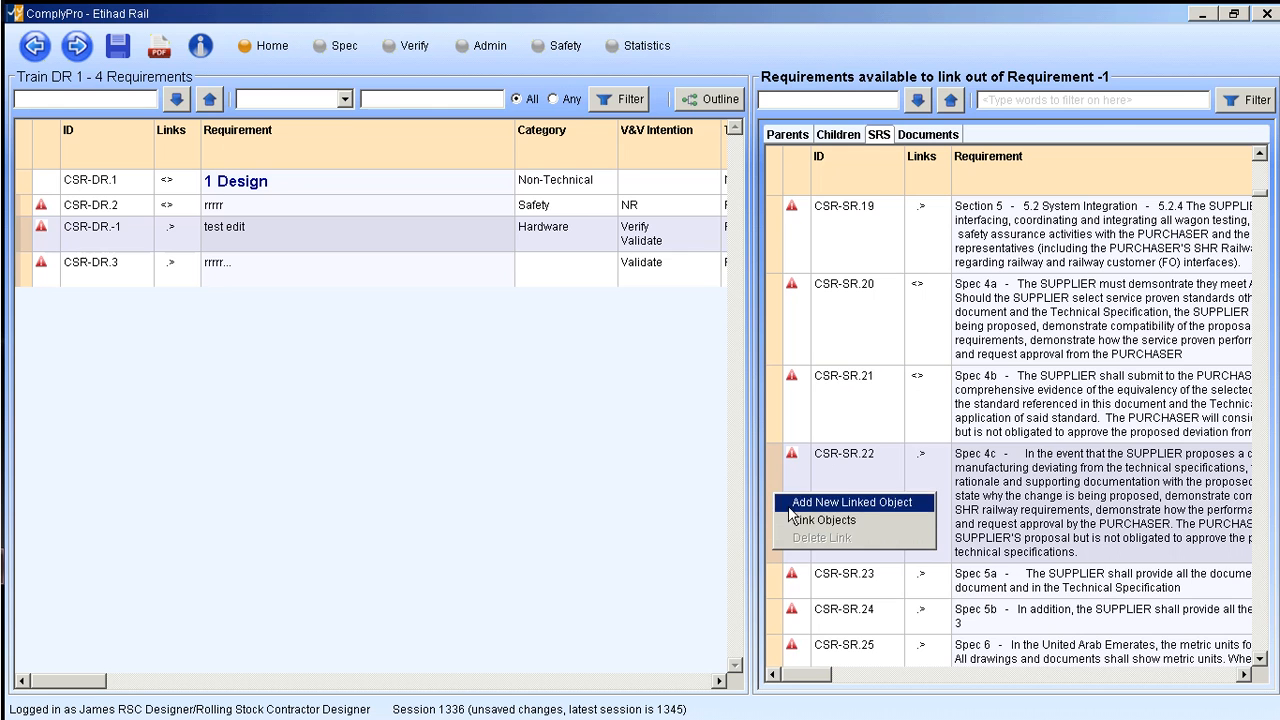
left_click(812, 519)
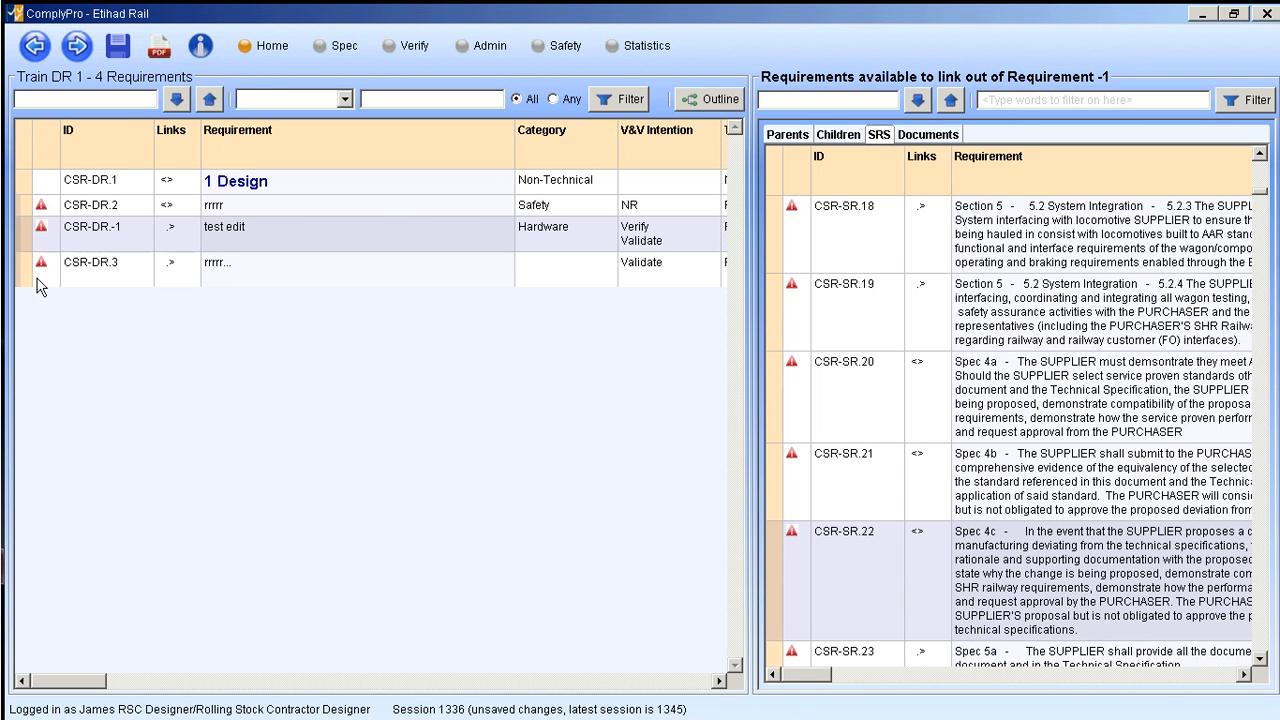
- Insert another requirement after "test edit" and give it the requirement text "test edit 2"
right_click(25, 233)
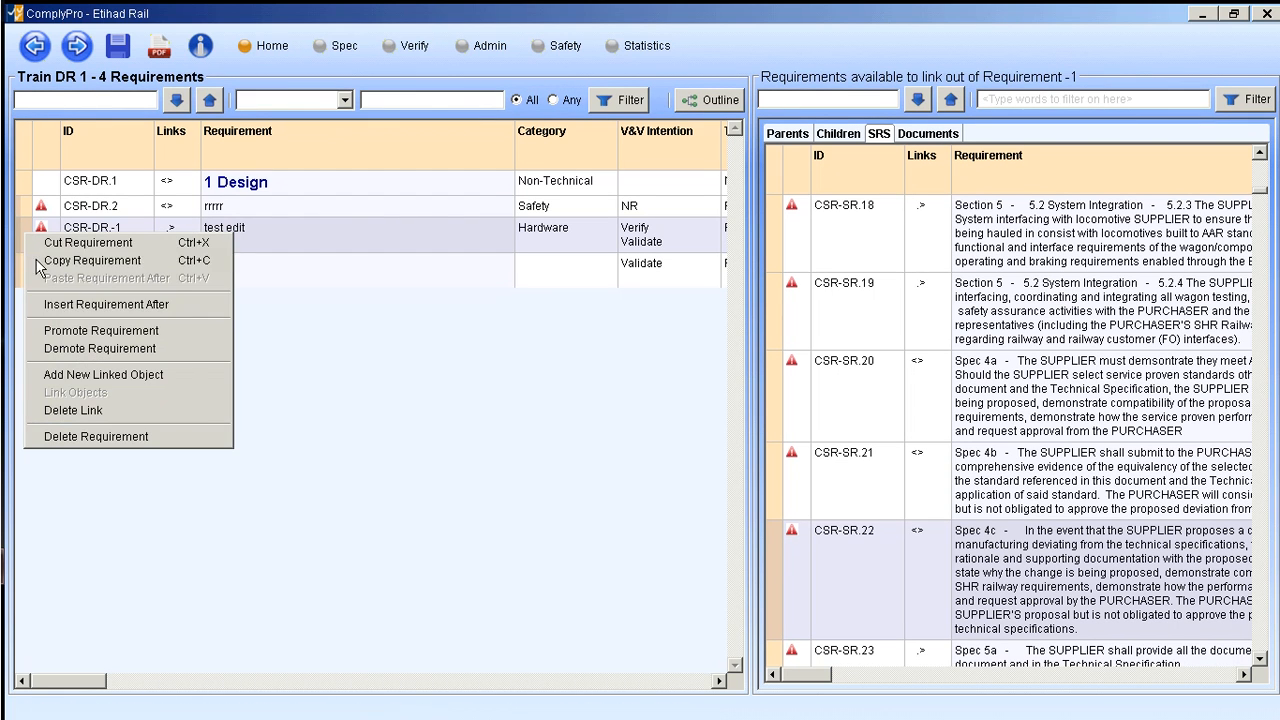
left_click(77, 305)
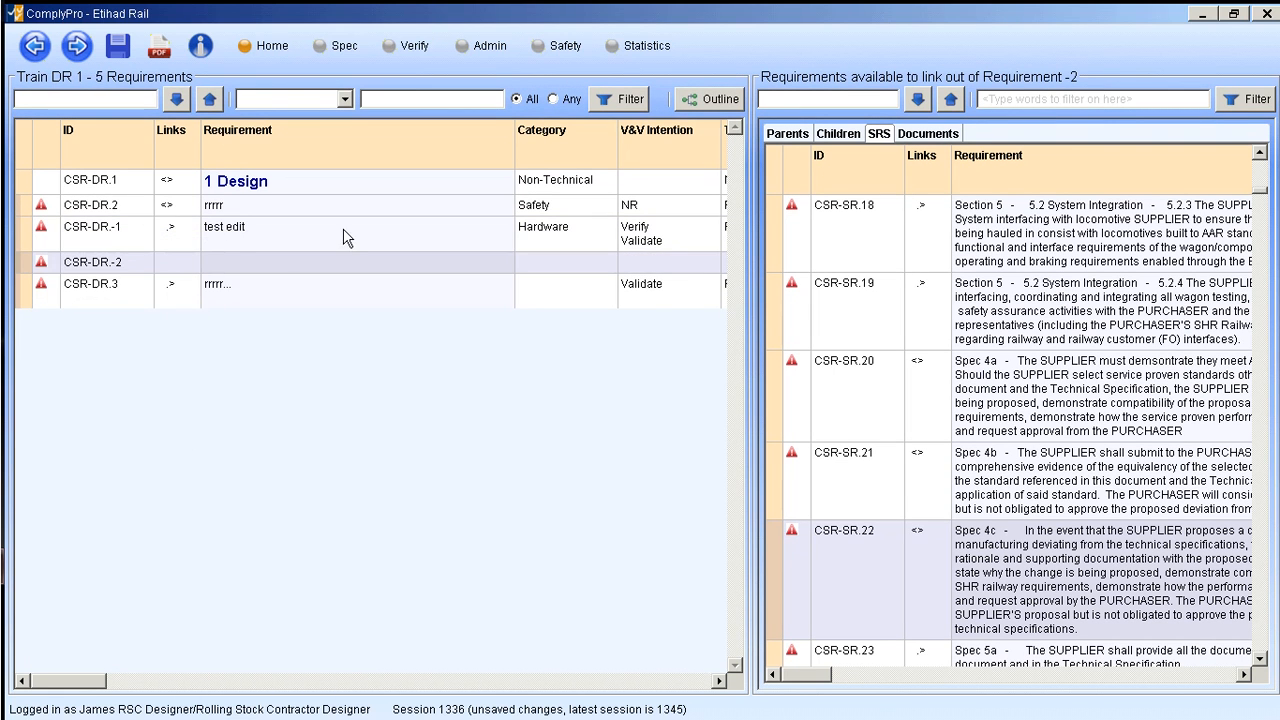
double_click(233, 260)
type("test edit 2")
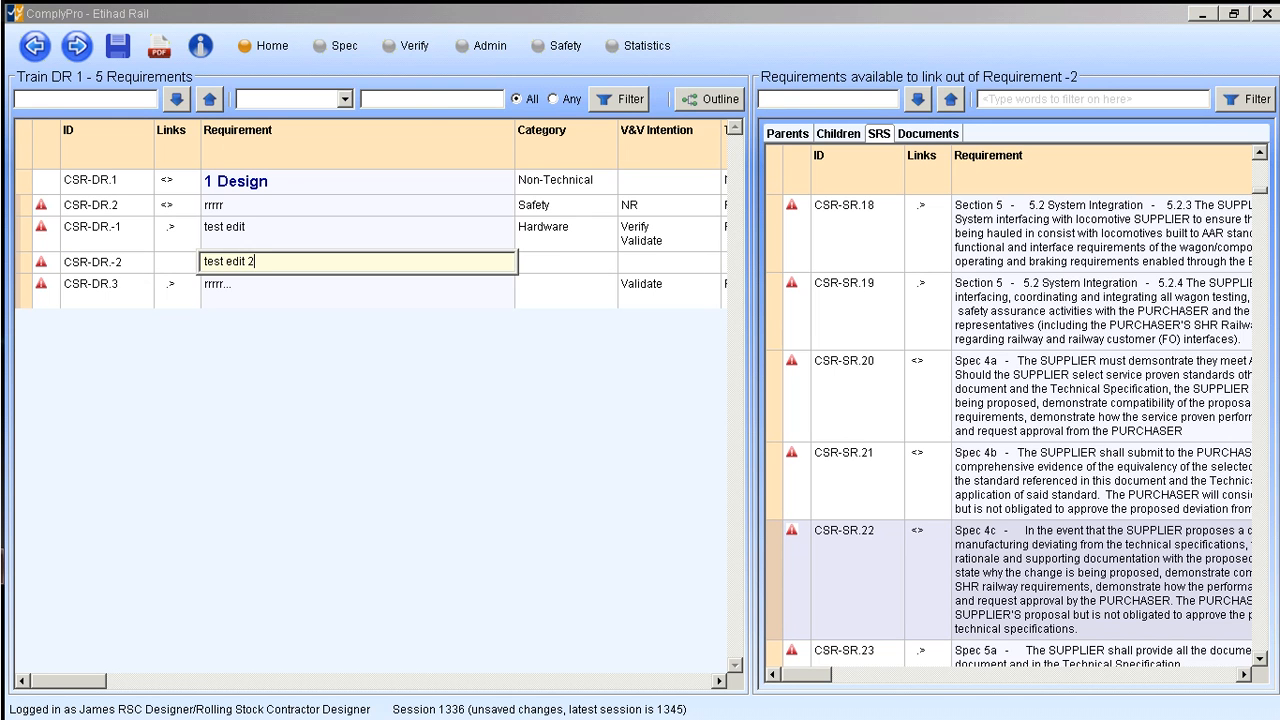
left_click(347, 427)
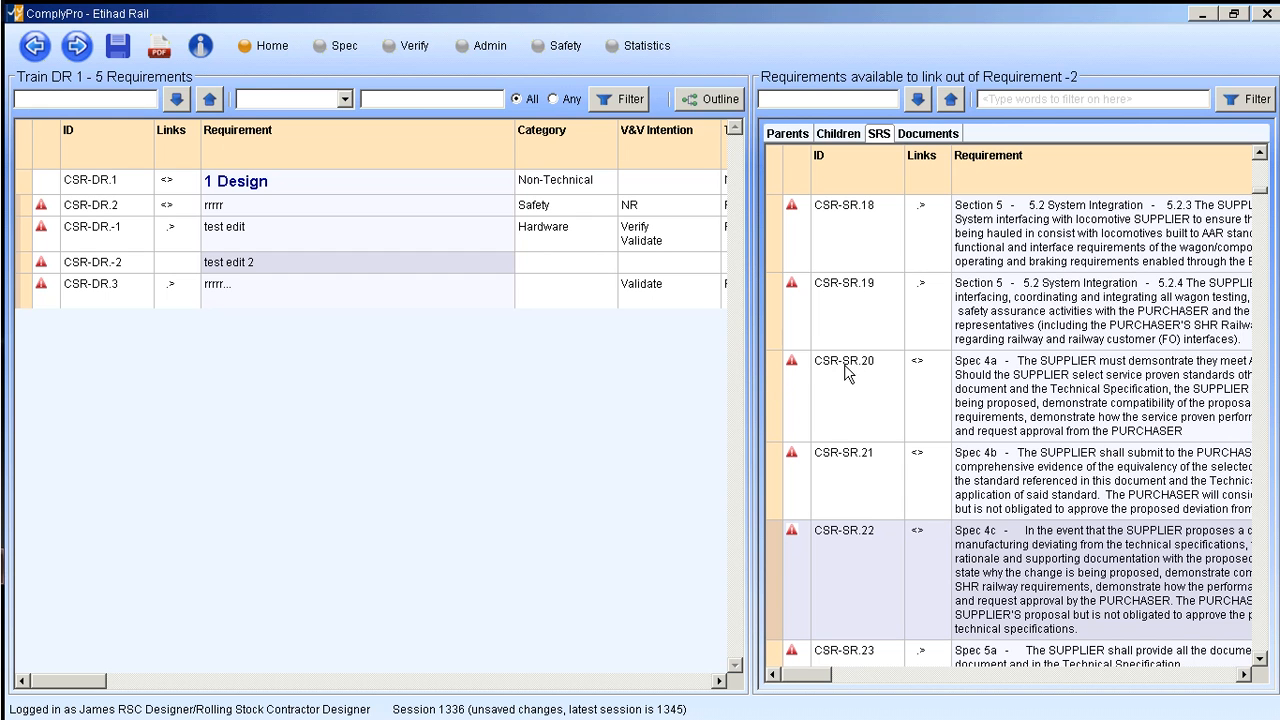
- Link the "test edit 2" requirement to CSR-SR.20 in the SRS
left_click(772, 382)
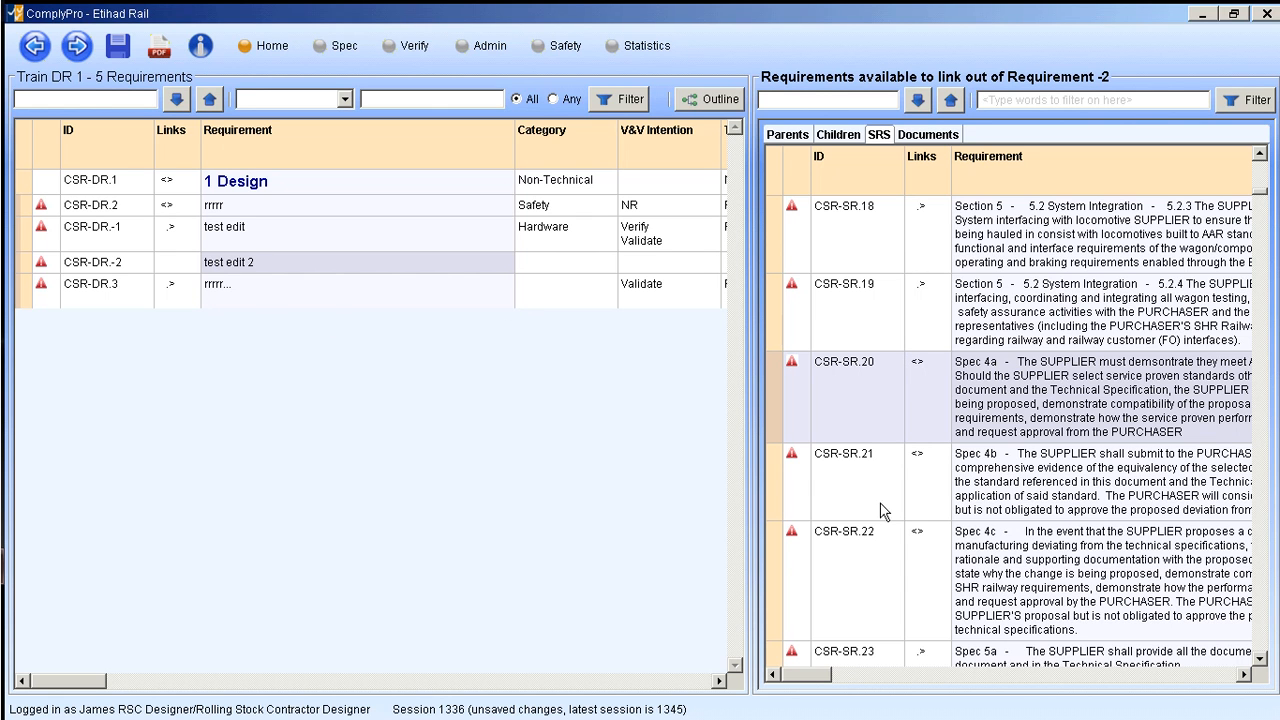
right_click(776, 374)
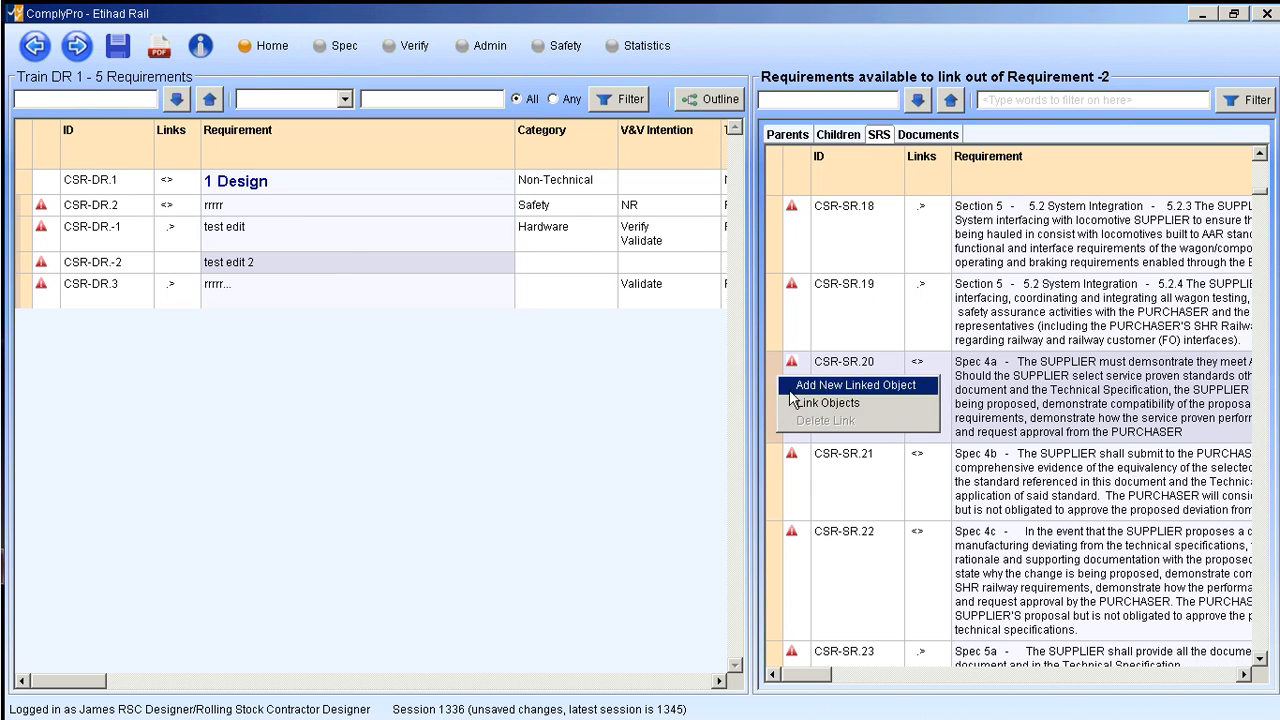
left_click(805, 404)
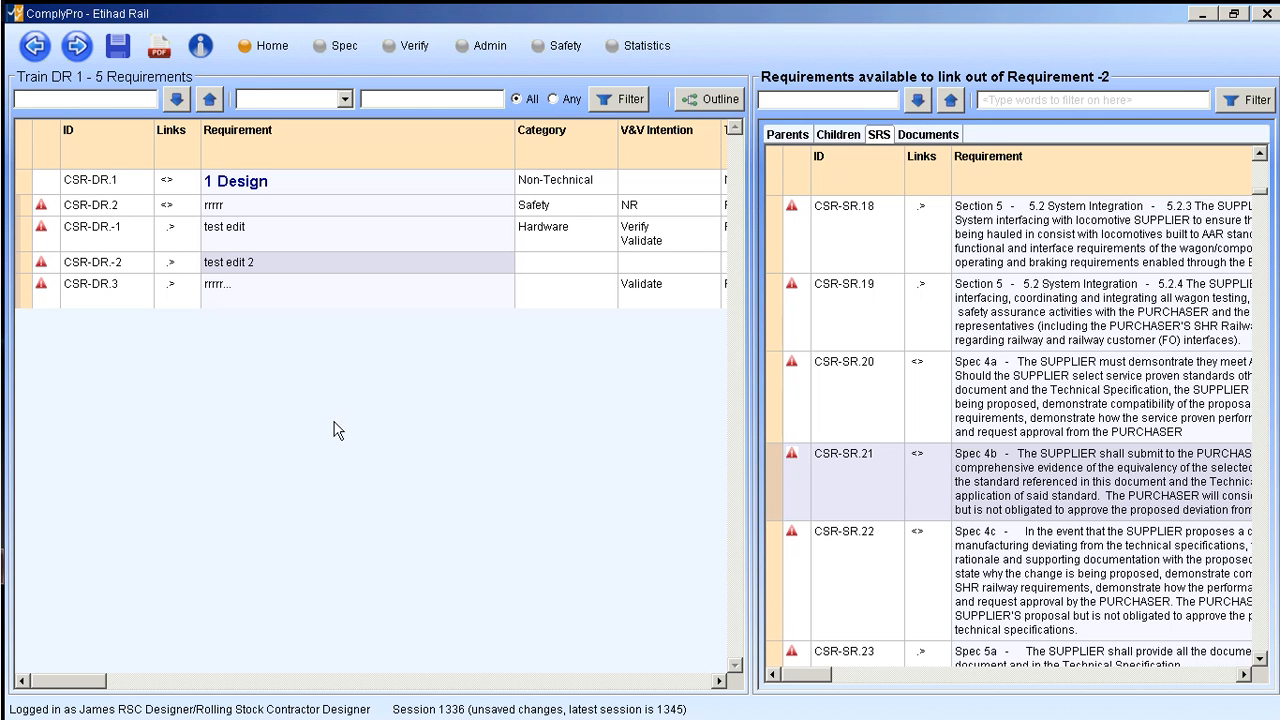
left_click(207, 397)
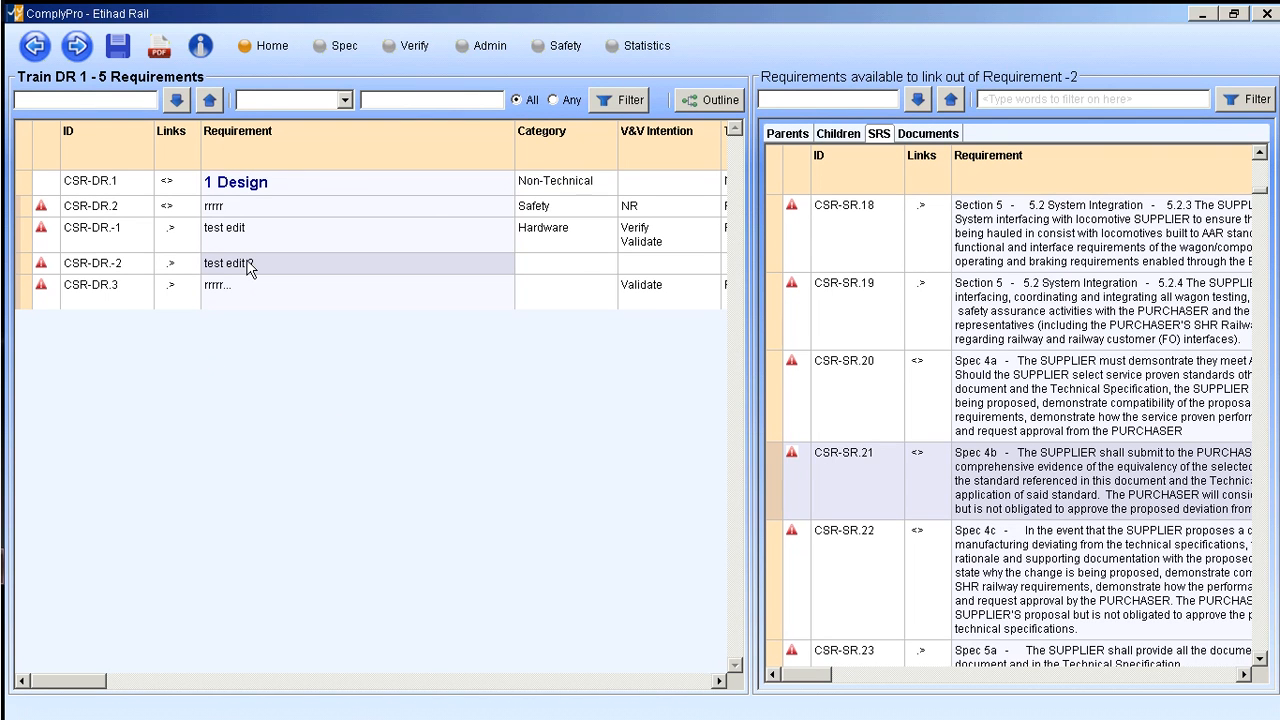
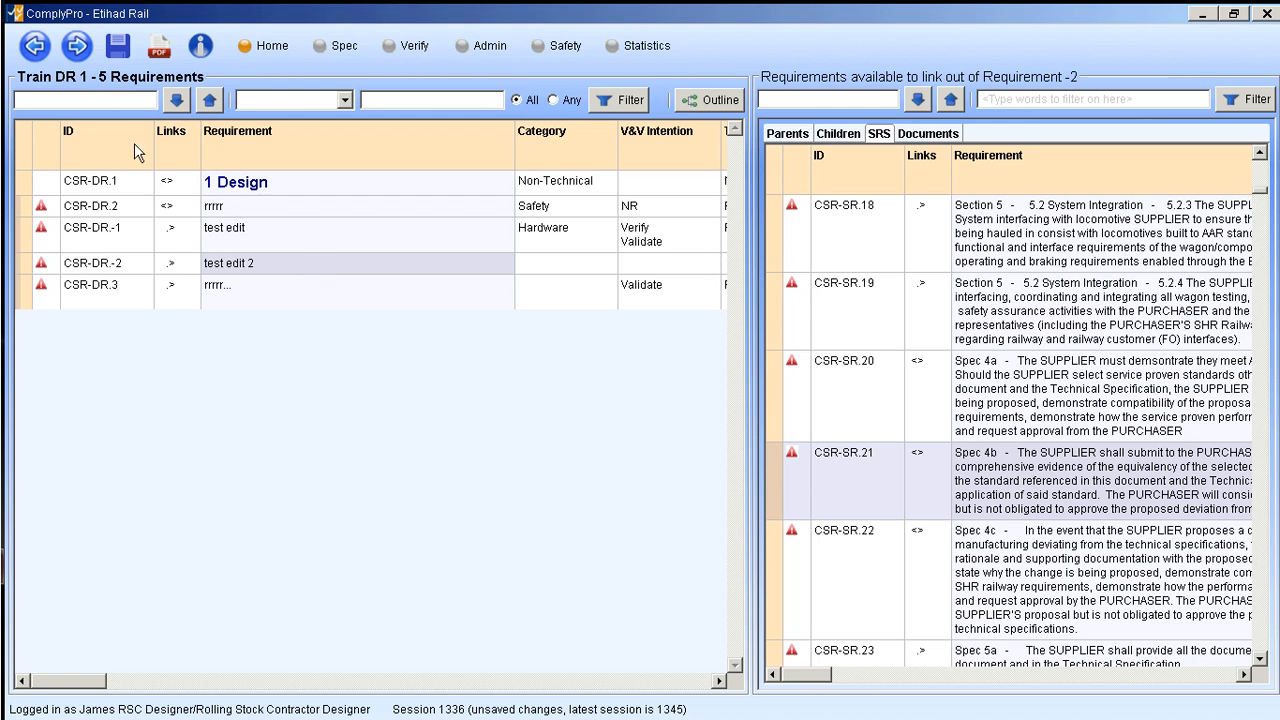
- Return to the Wagons document list, reopen Wagons DR (Full) and look through its requirements down to CSR-DR.3
left_click(34, 44)
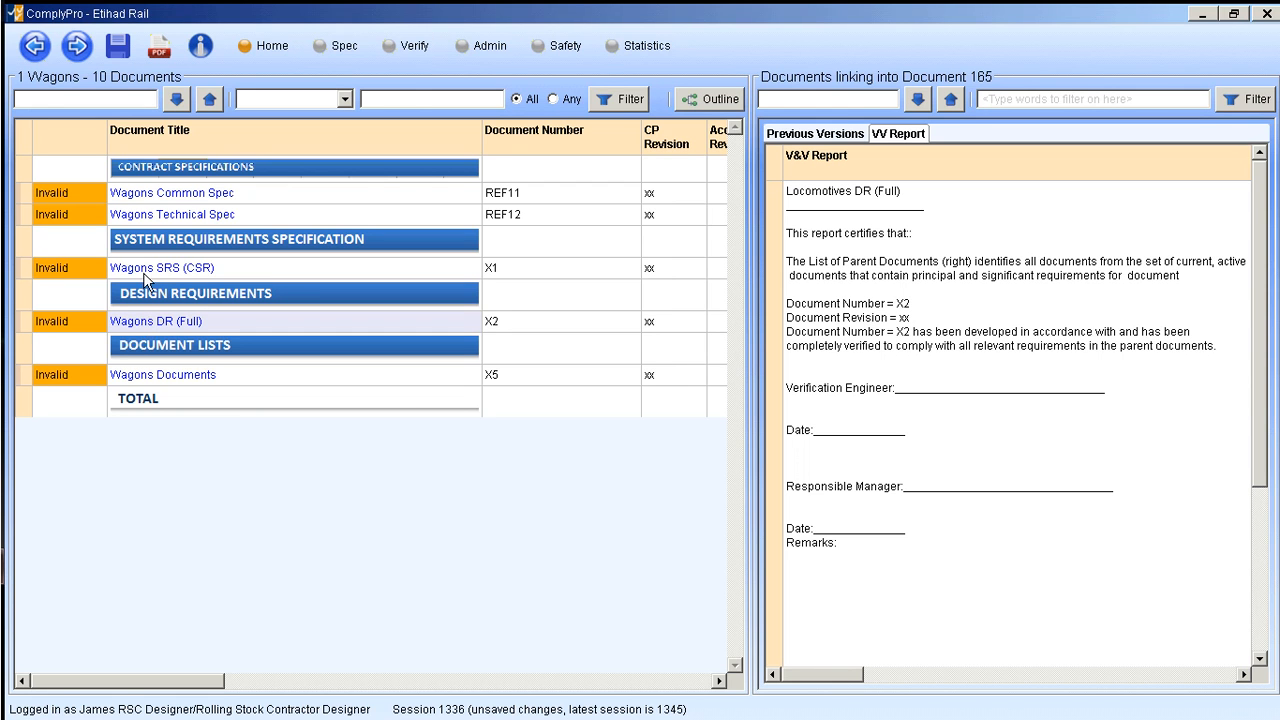
left_click(155, 325)
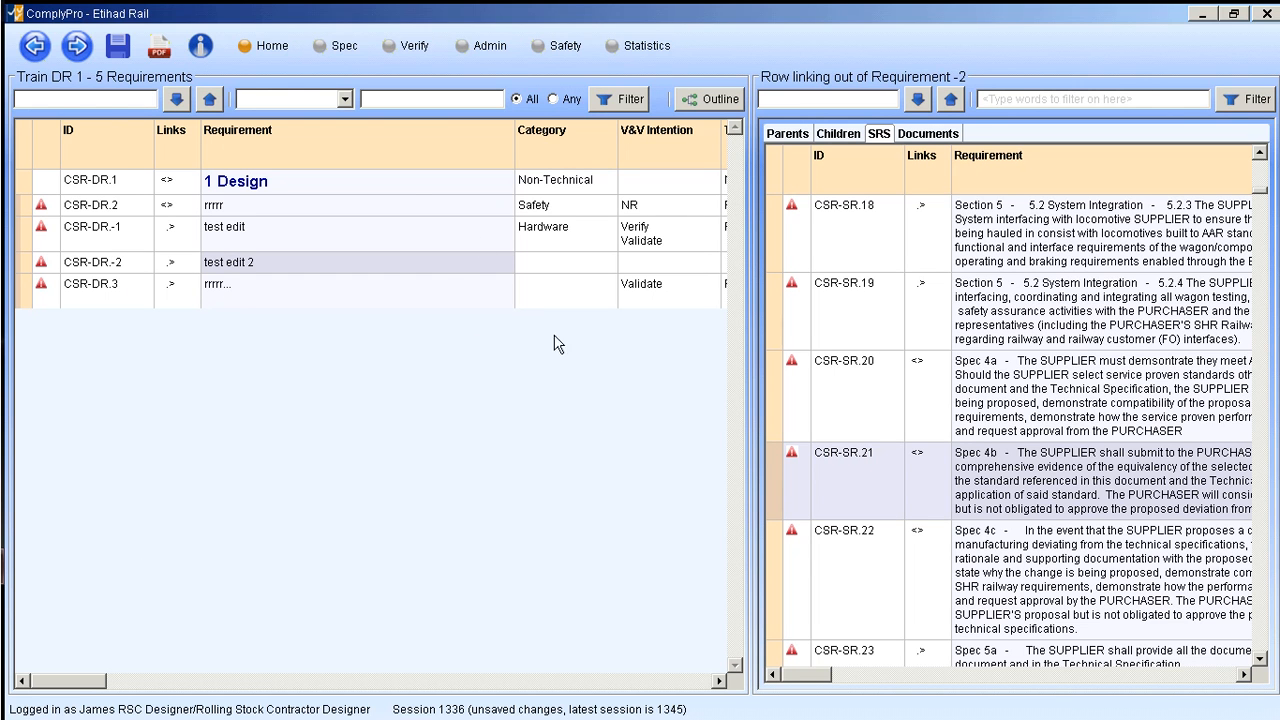
left_click(279, 185)
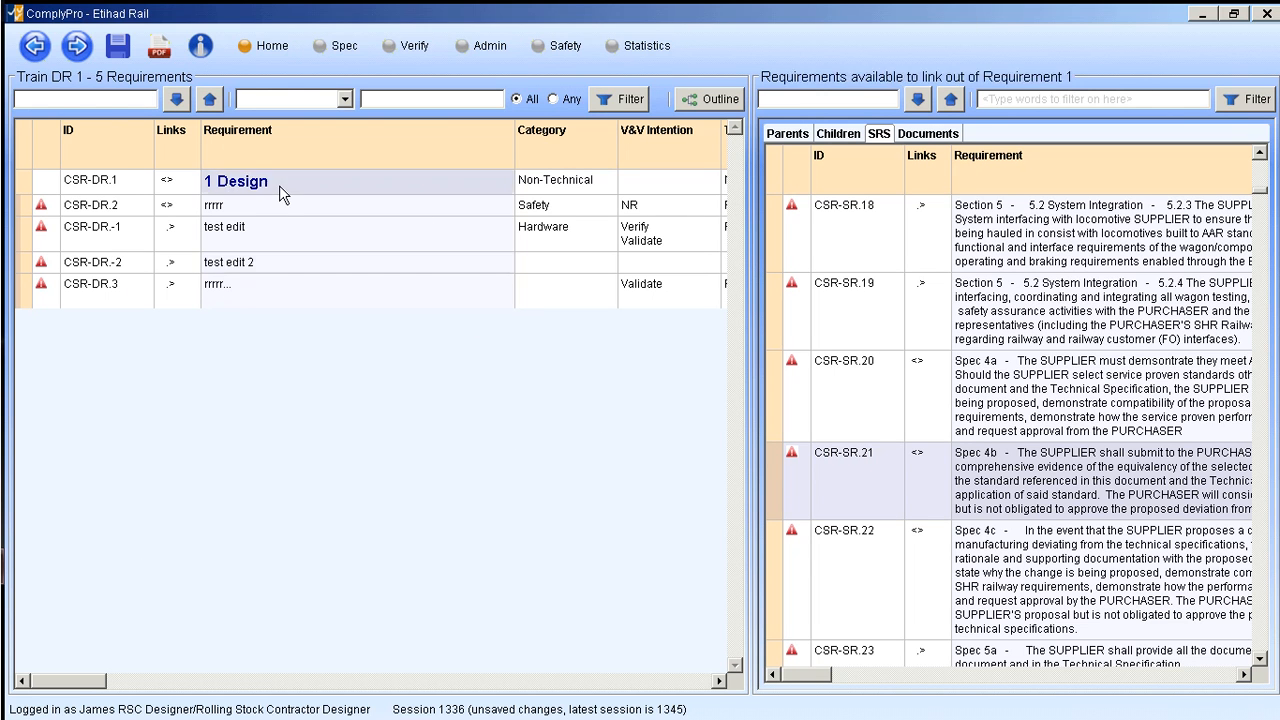
left_click(257, 208)
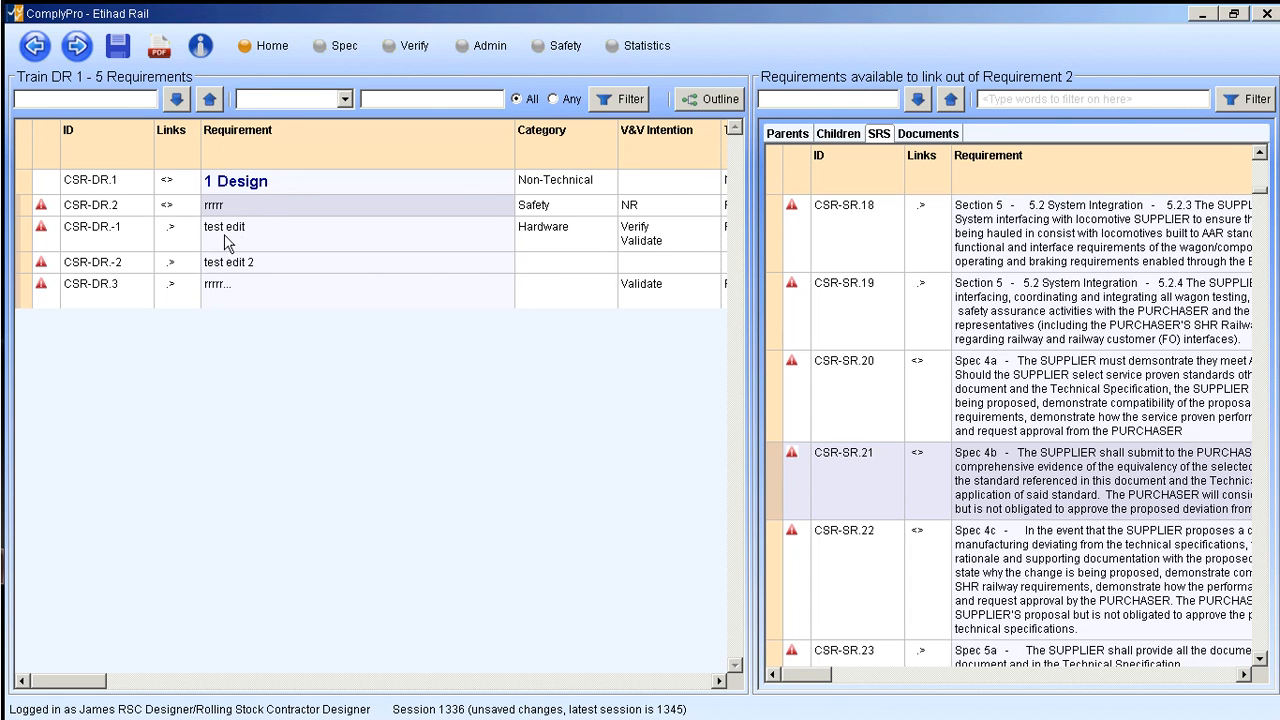
left_click(286, 186)
left_click(253, 213)
left_click(24, 296)
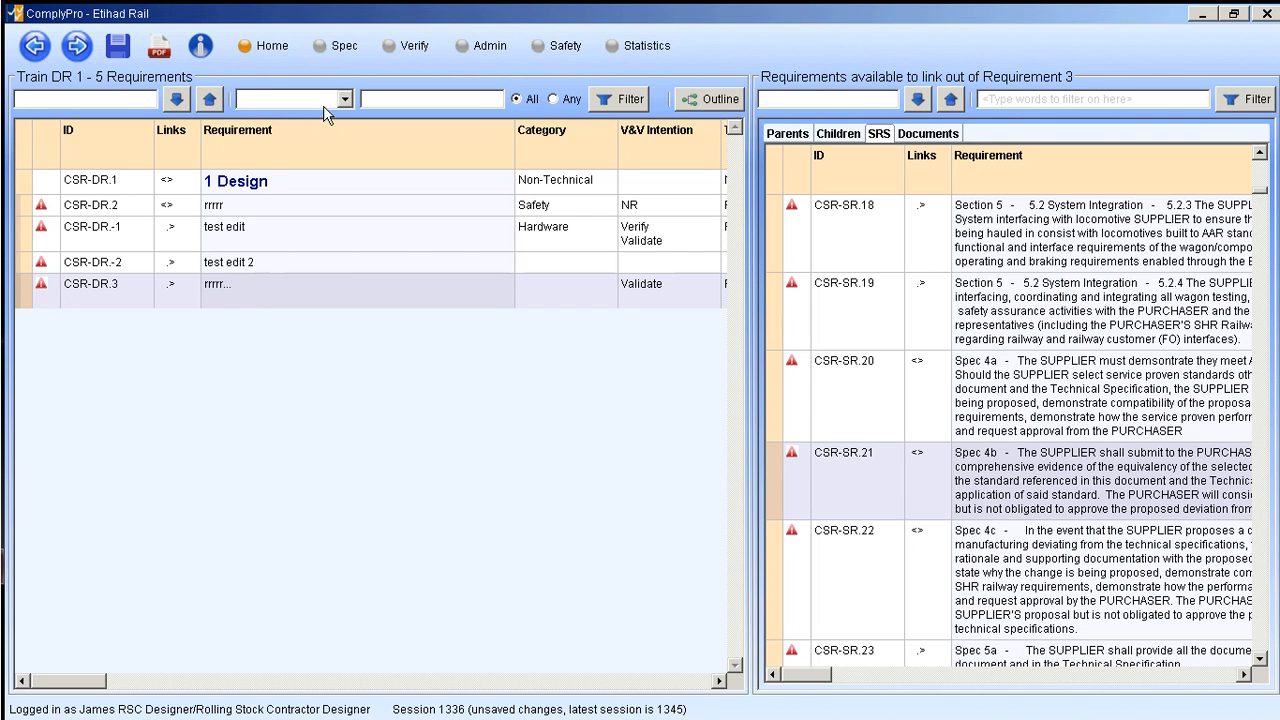
- In the Admin view, clear the Text of CSR-DR.3 and set its Heading to "Heading"
left_click(486, 50)
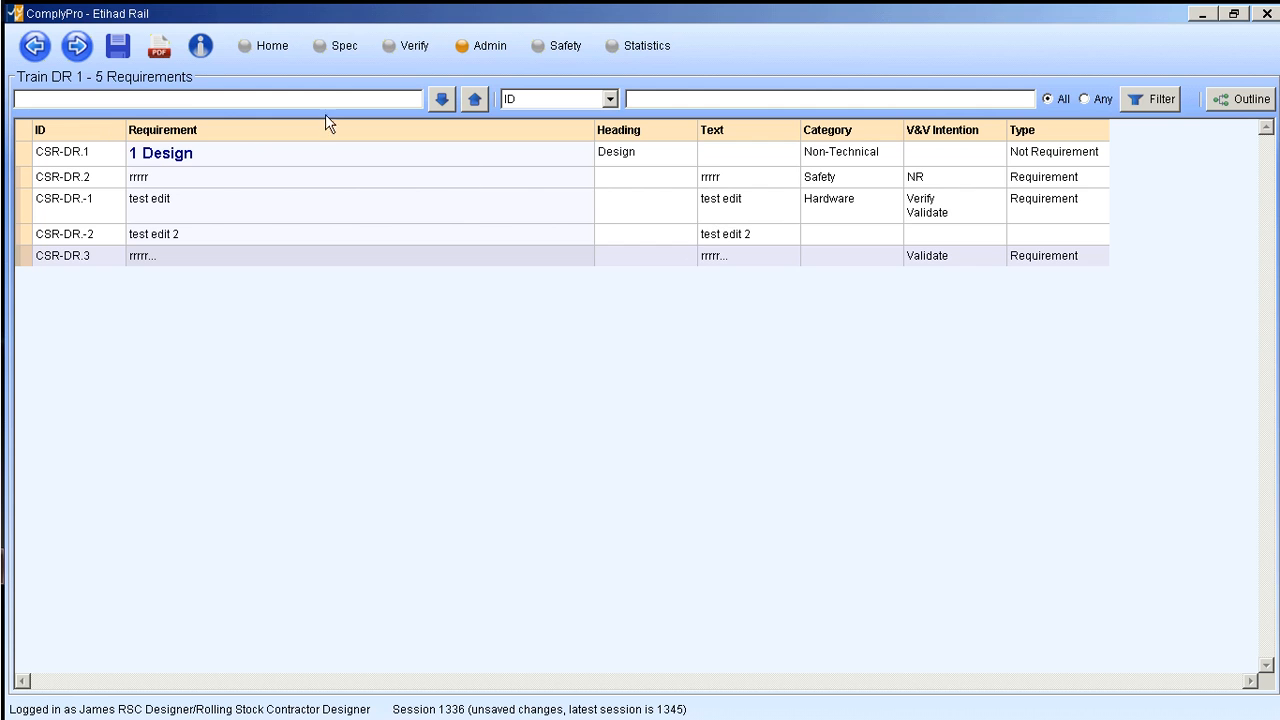
double_click(740, 258)
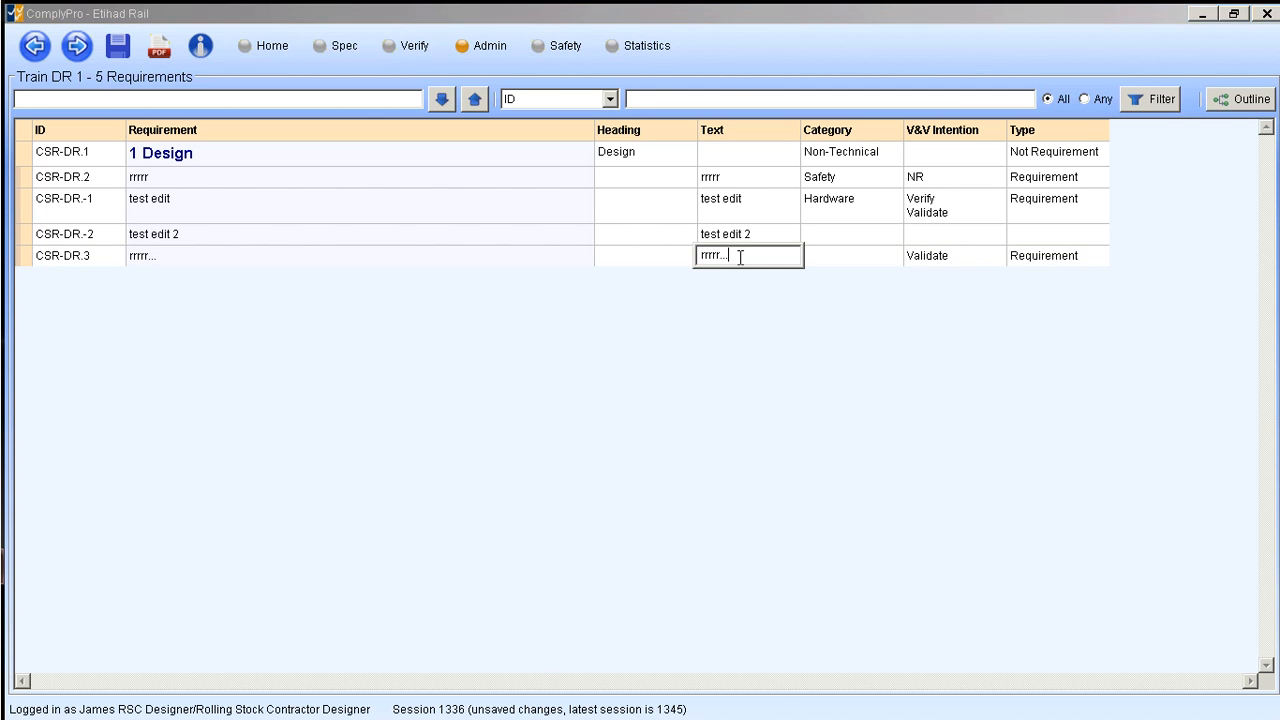
left_click_drag(748, 256, 680, 257)
key("BackSpace")
left_click(614, 257)
left_click(618, 256)
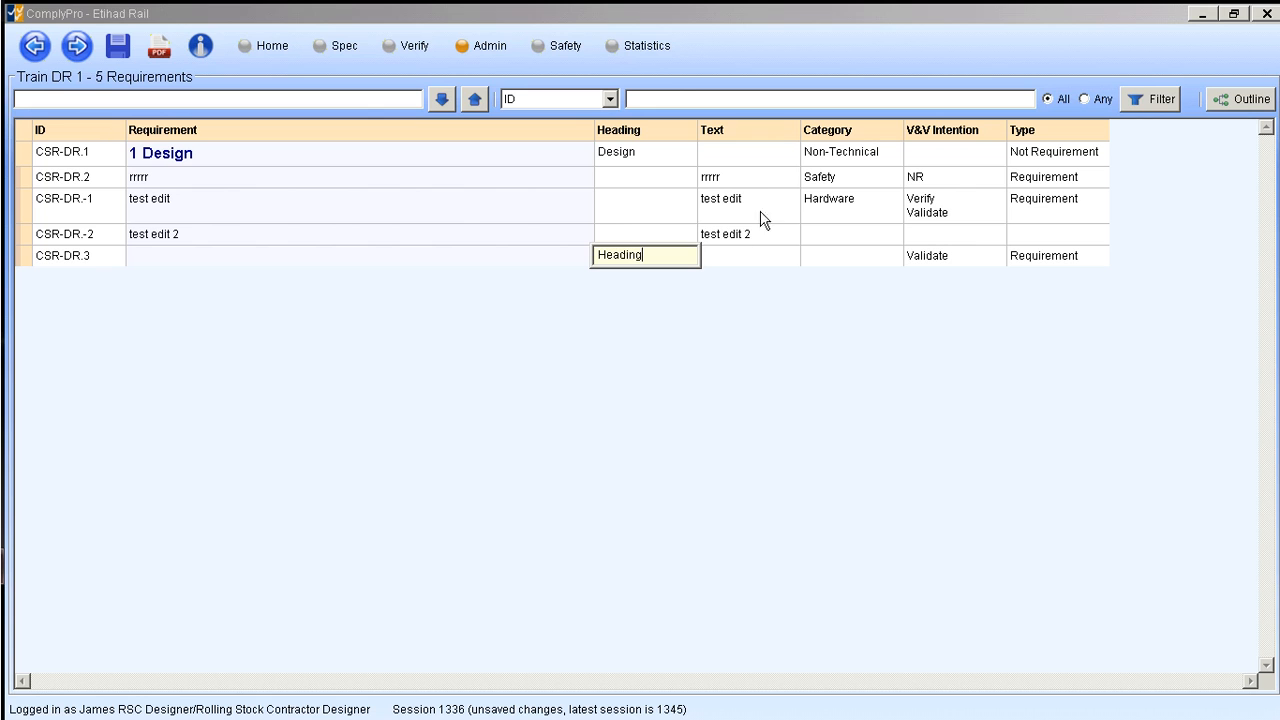
left_click(752, 262)
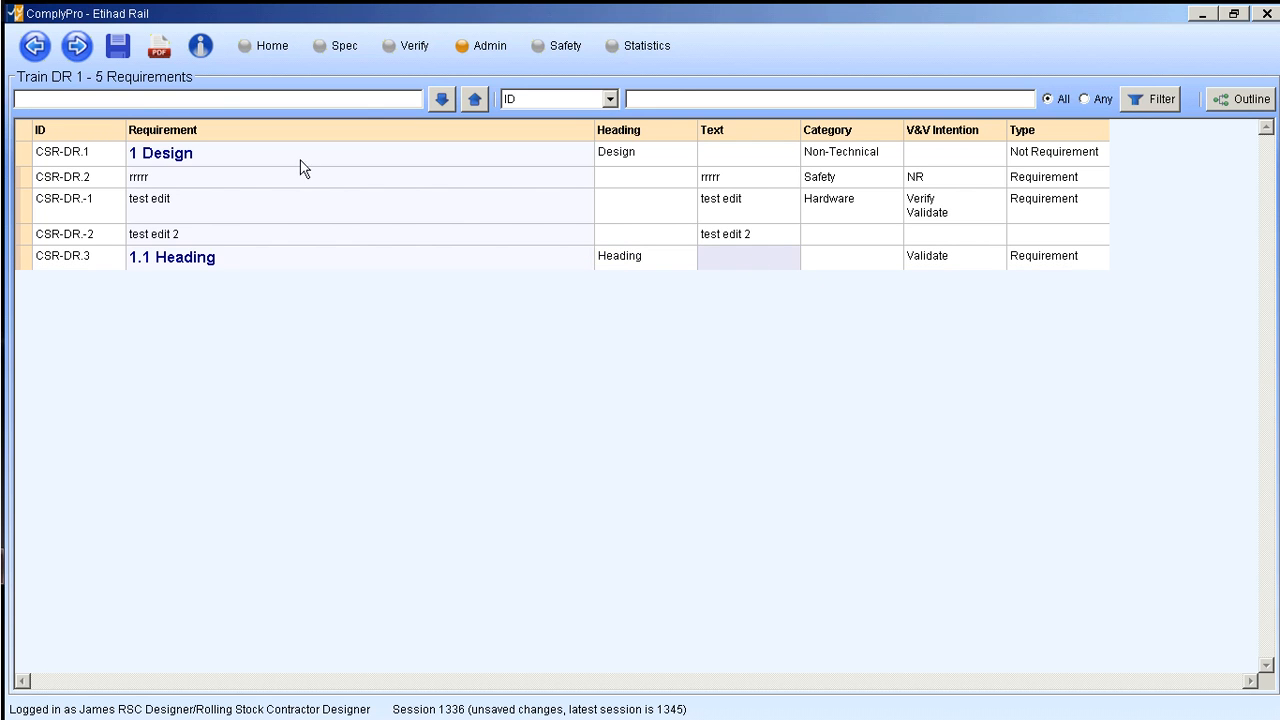
- Review the new heading and the "test edit" requirement with its parents, comparing the Spec and Admin views
left_click(340, 47)
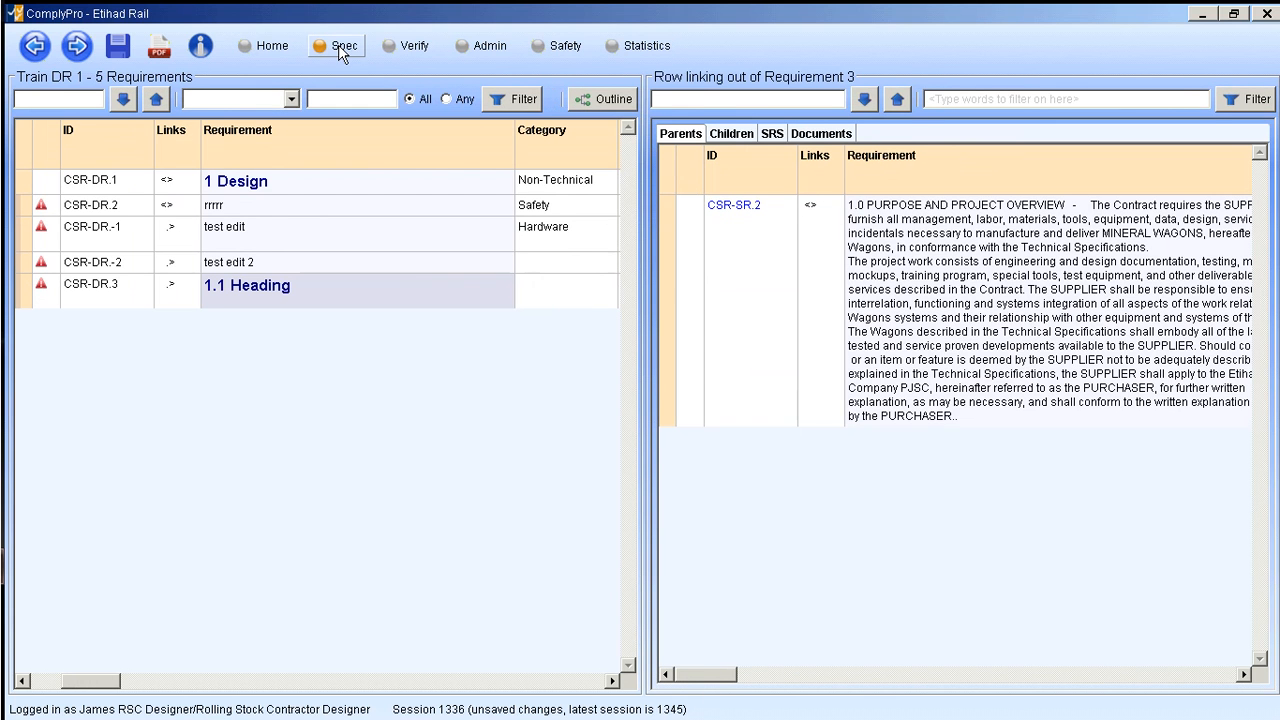
left_click(262, 235)
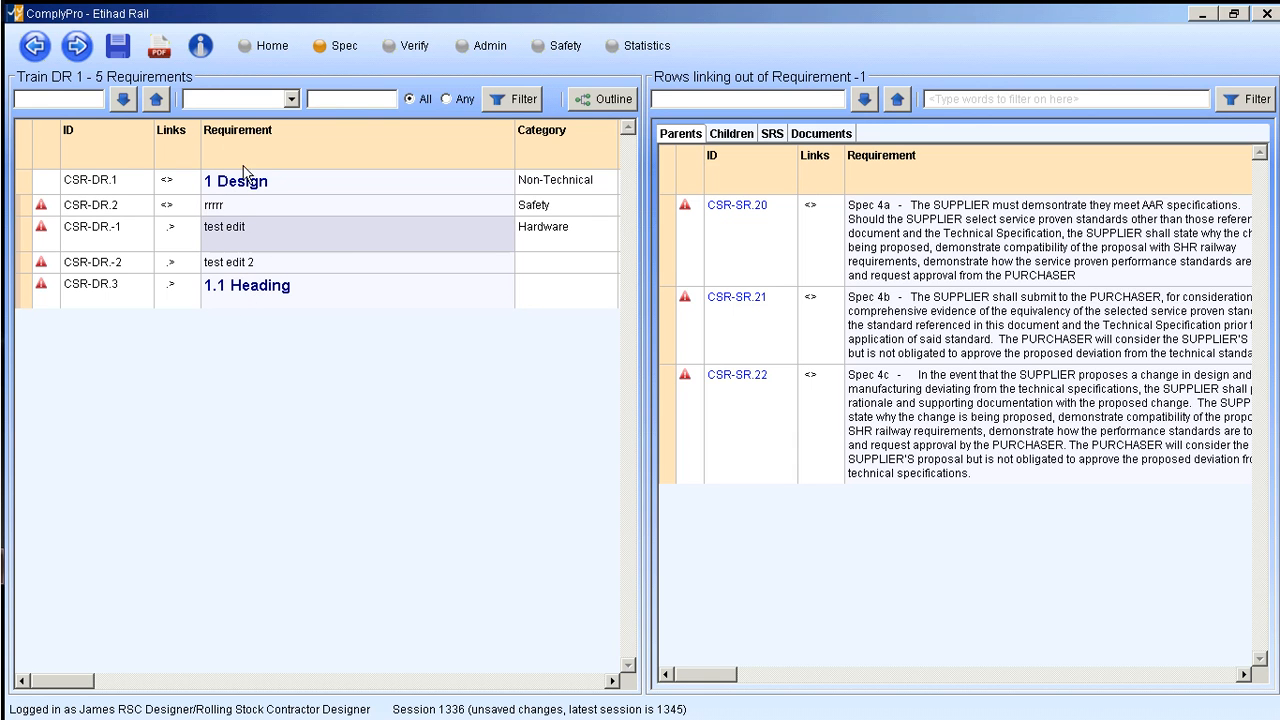
left_click(490, 50)
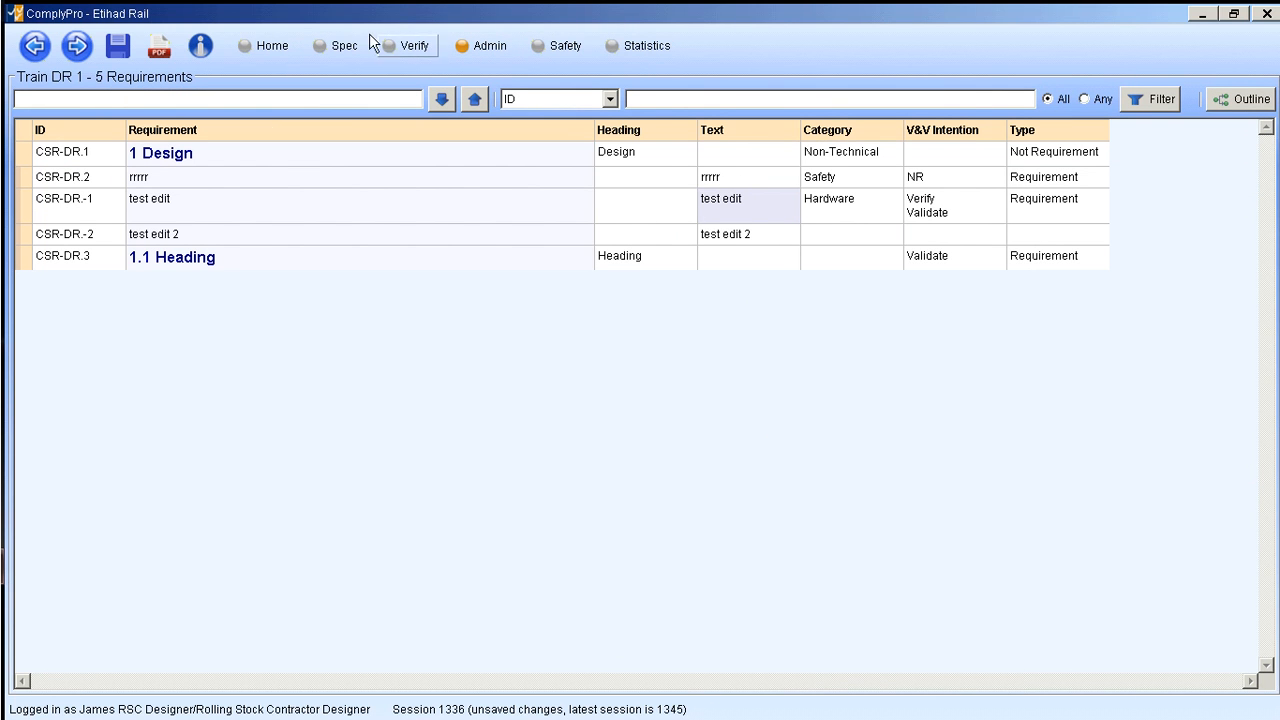
left_click(344, 48)
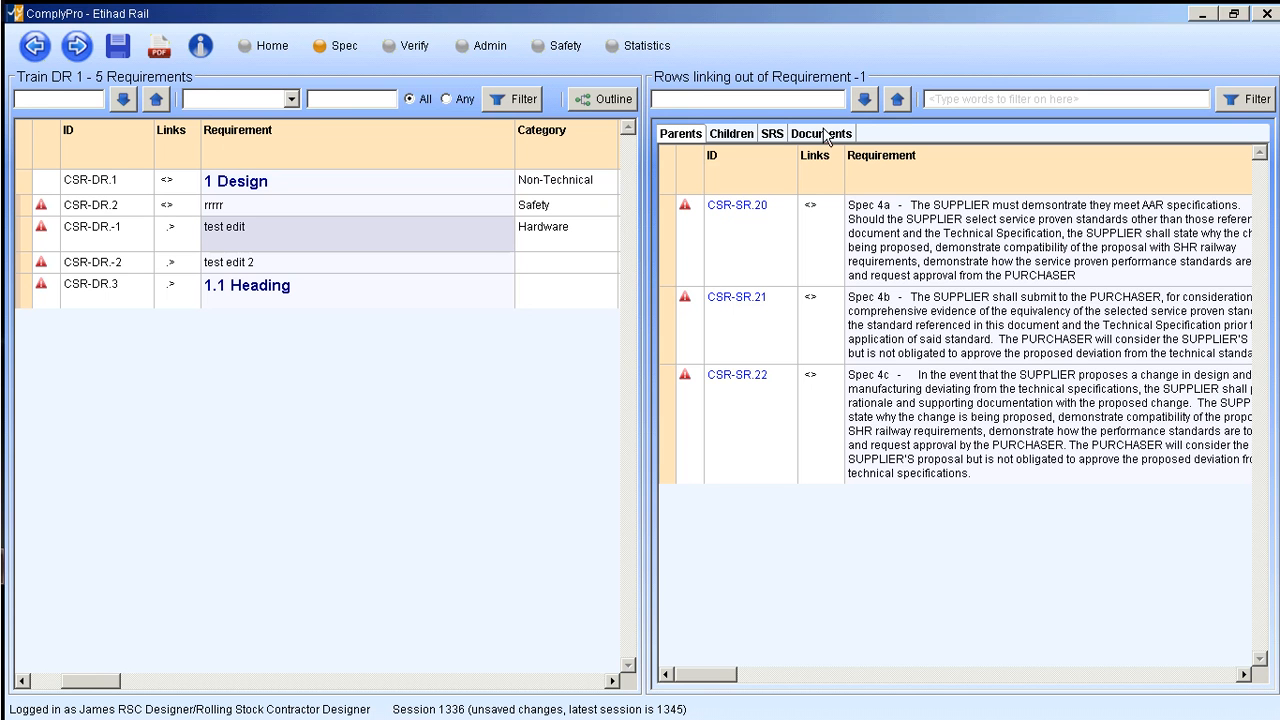
- Compare the SRS requirements and the reference documents available to link to the "test edit" requirement
left_click(773, 137)
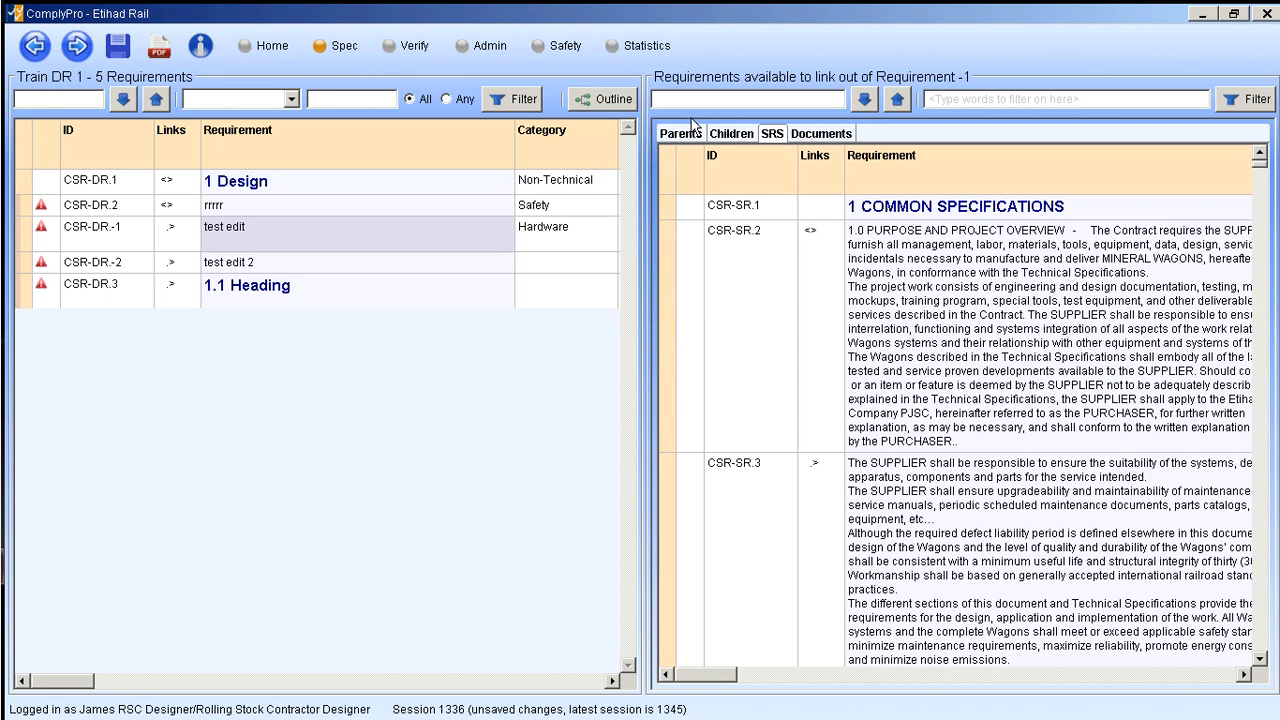
left_click(826, 138)
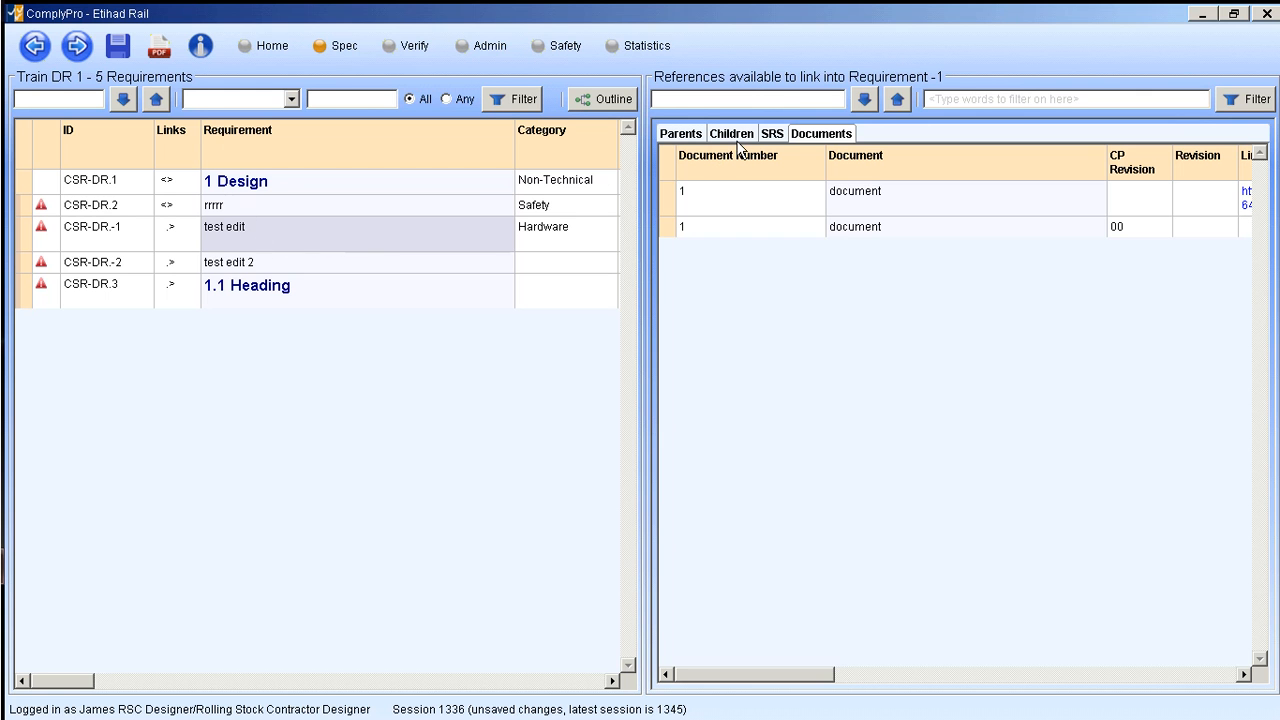
left_click(772, 136)
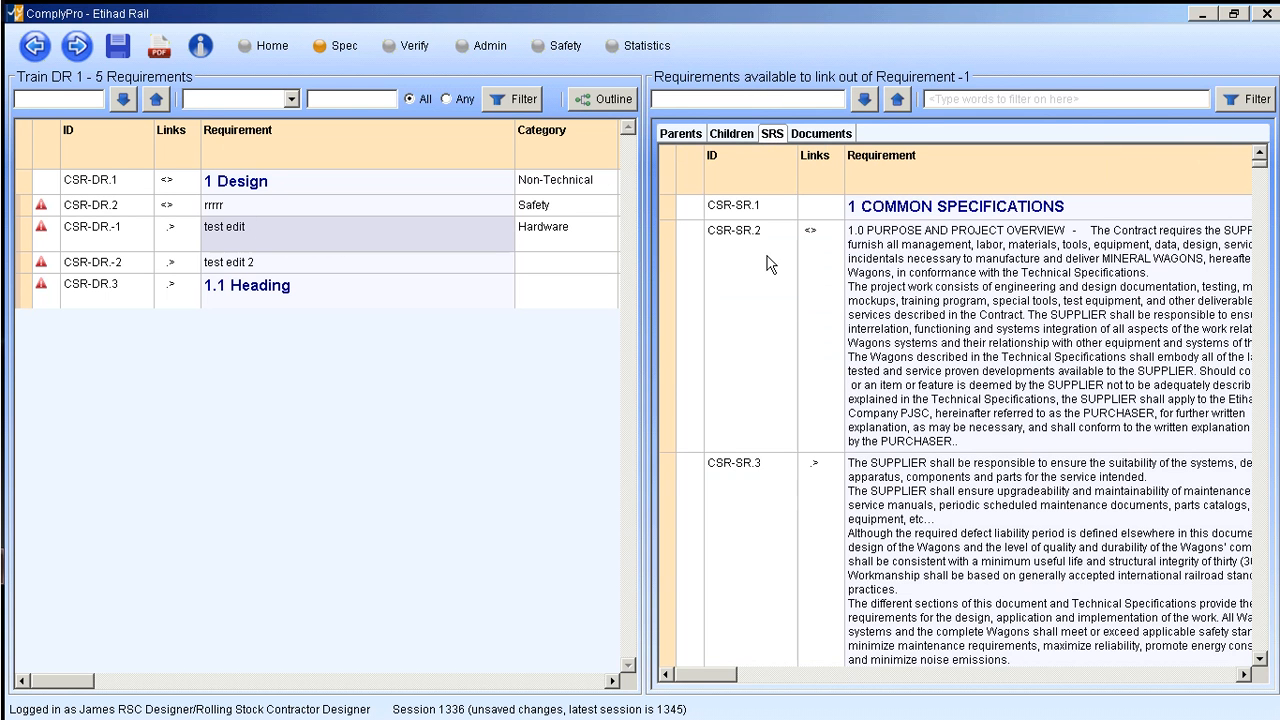
left_click(824, 136)
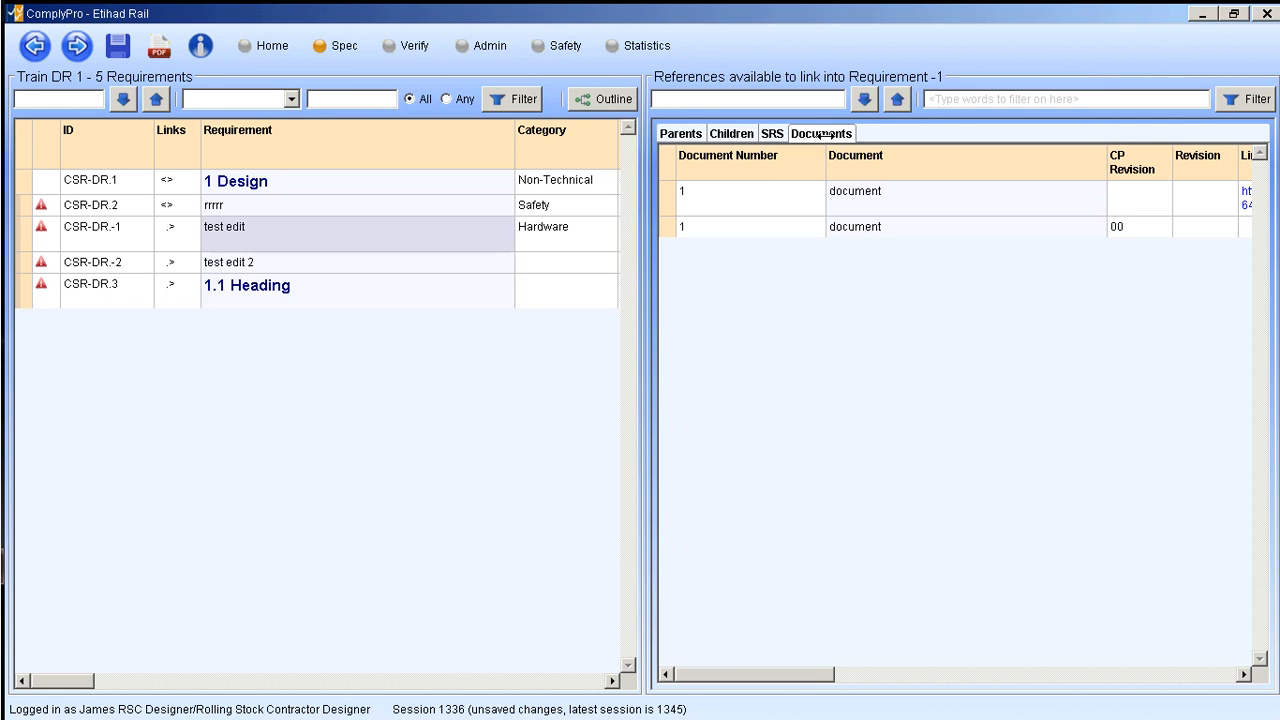
- Narrow the Document column of the available references to bring the Link column into view
left_click(666, 198)
left_click(670, 232)
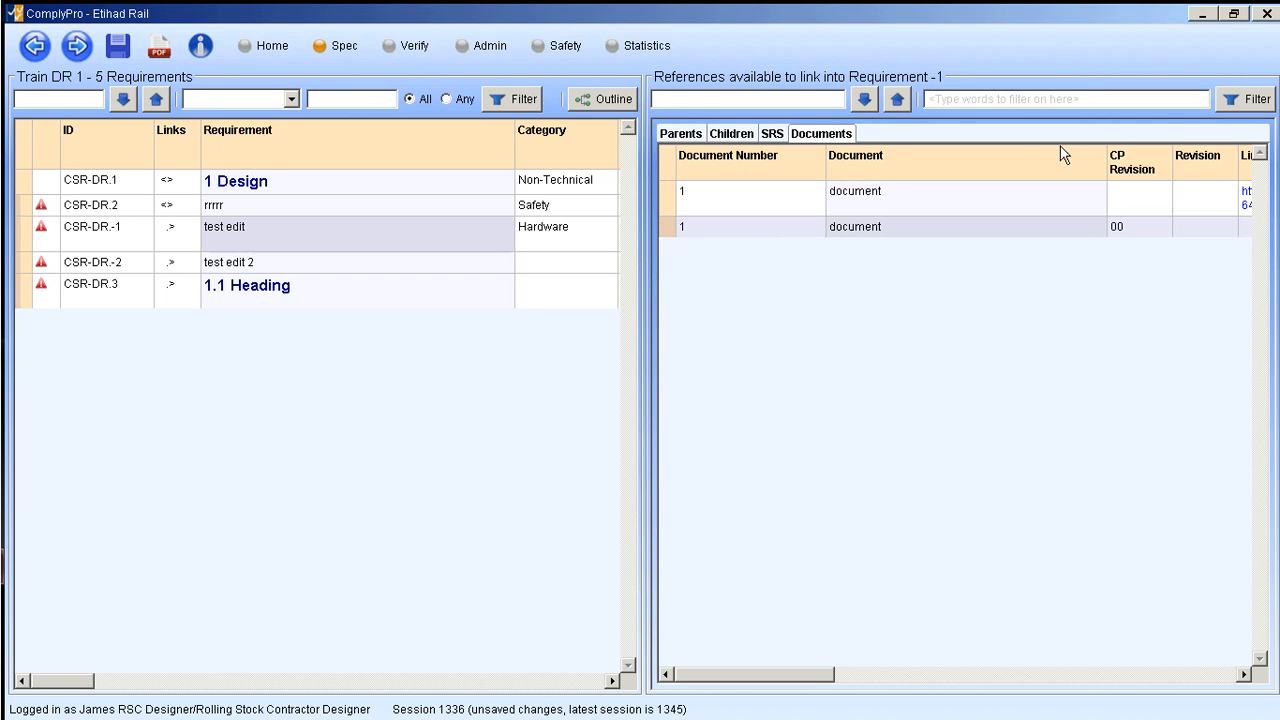
left_click_drag(1107, 175, 974, 177)
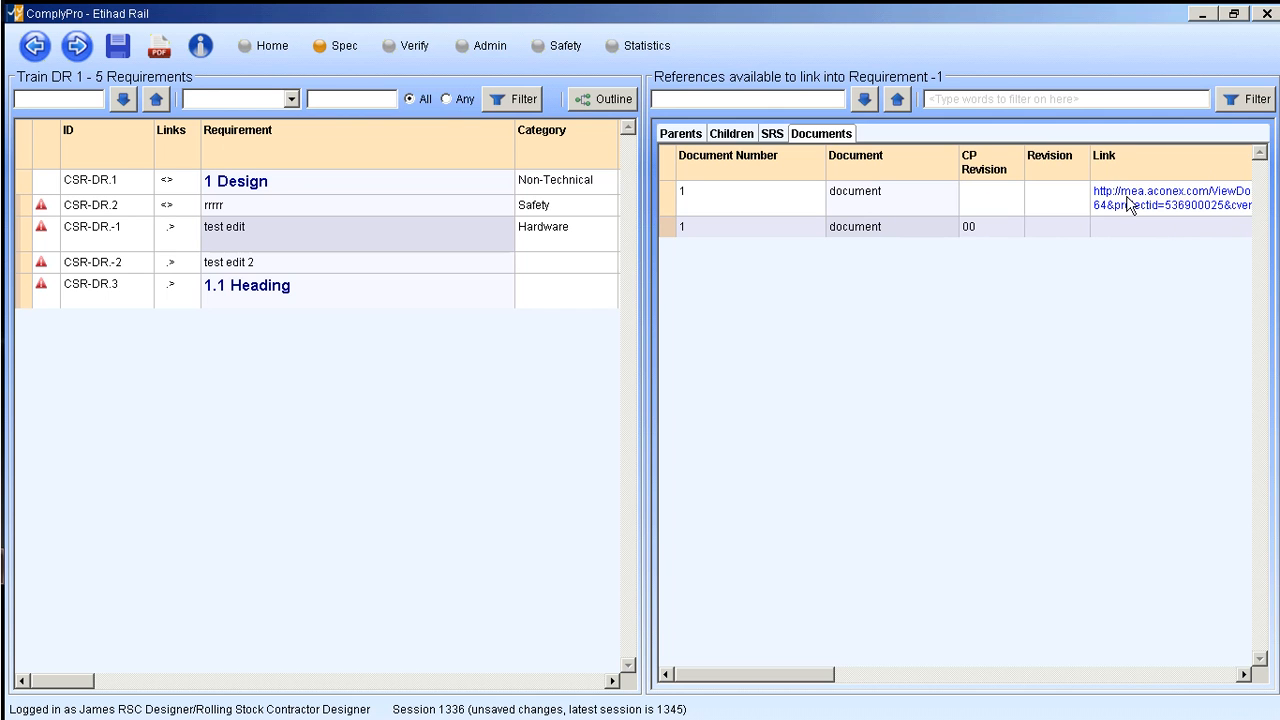
left_click(864, 676)
left_click_drag(816, 682, 600, 674)
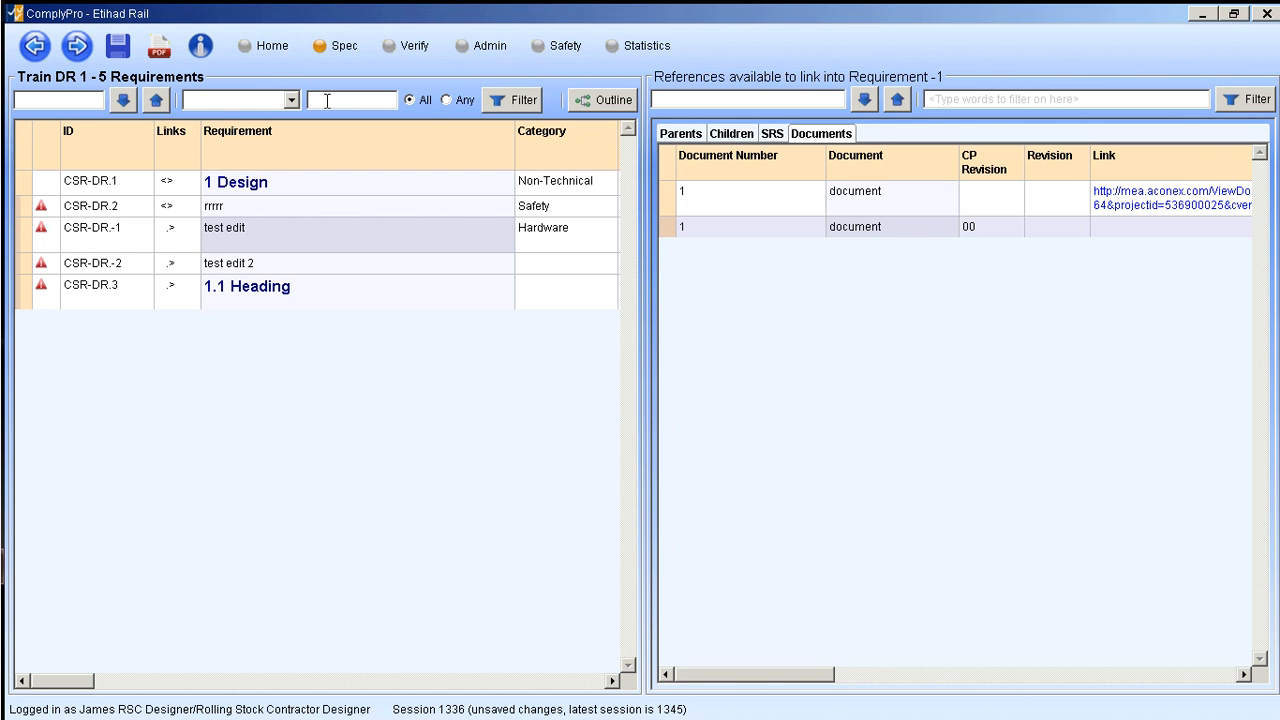
- Open Wagons Documents from the Wagons document list and insert a new reference after the last one
left_click(33, 47)
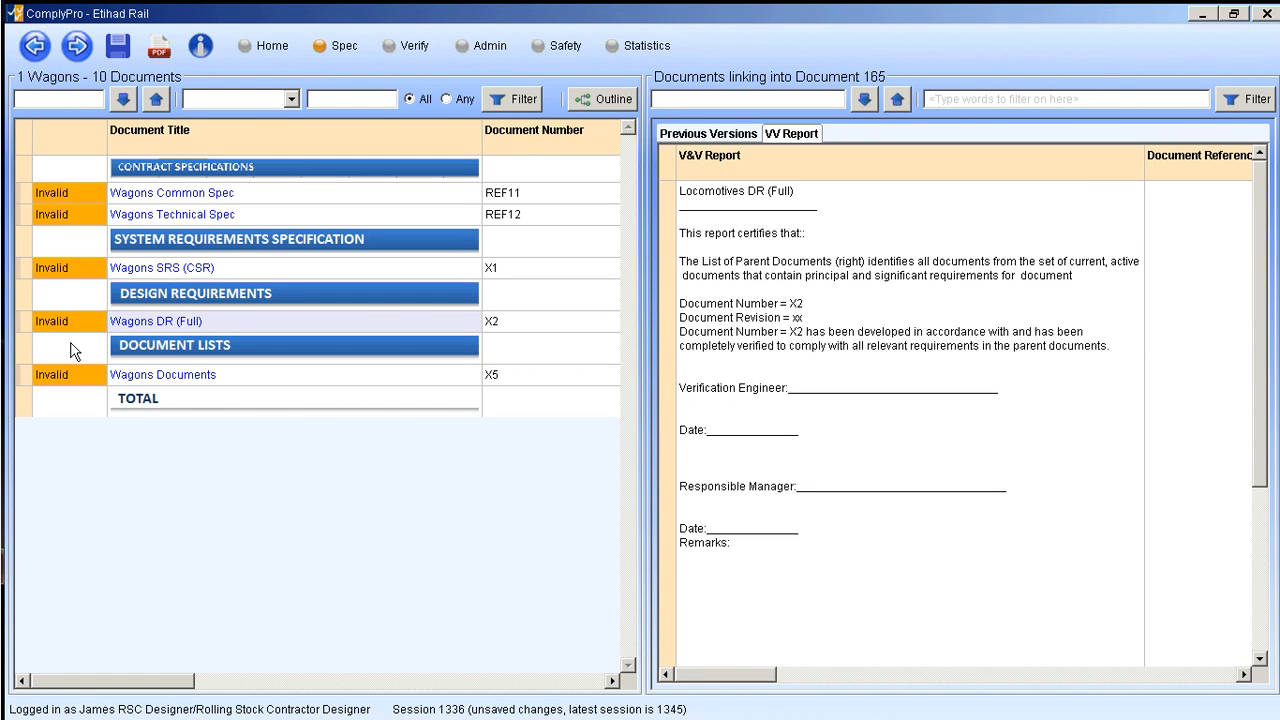
left_click(147, 378)
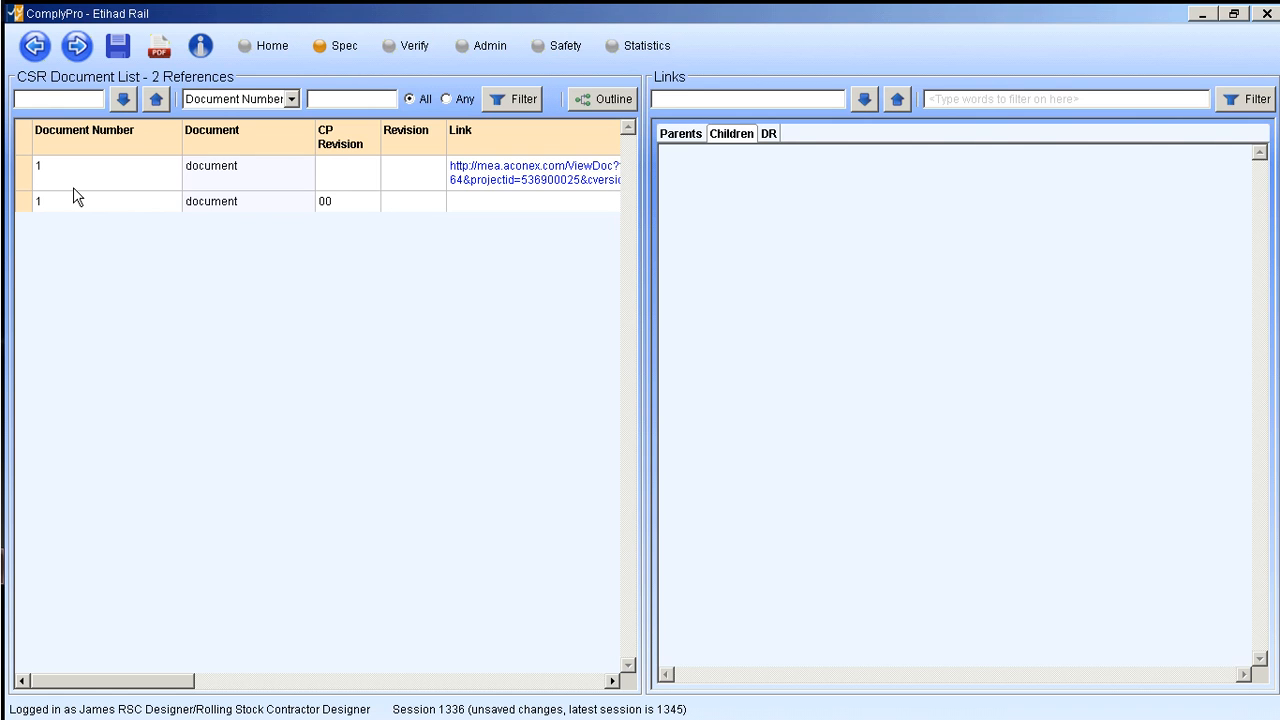
left_click(22, 177)
left_click(23, 205)
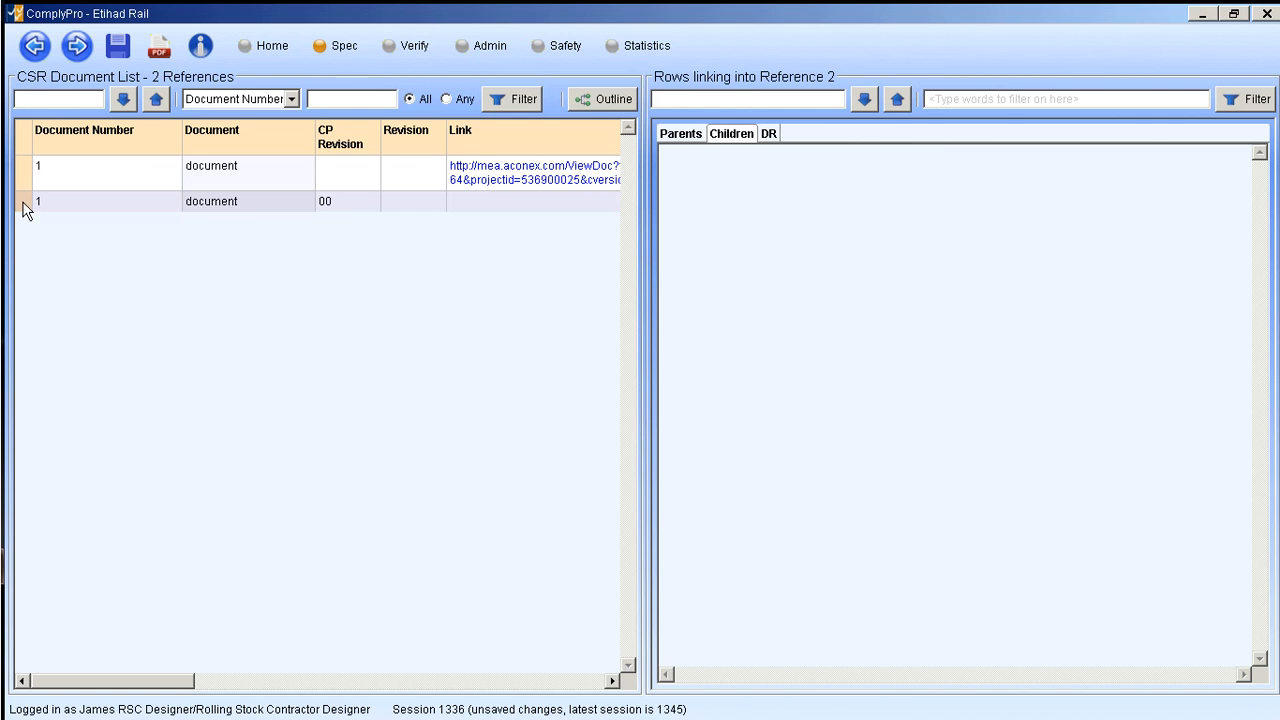
right_click(23, 203)
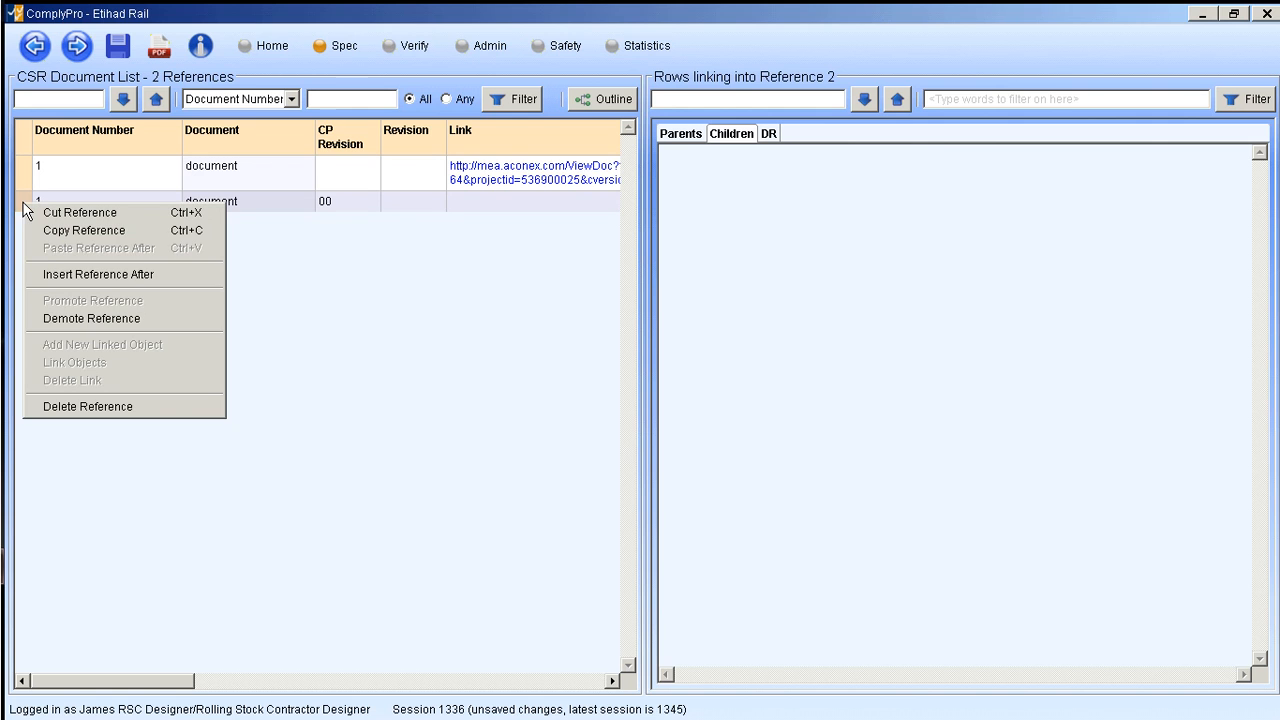
left_click(58, 272)
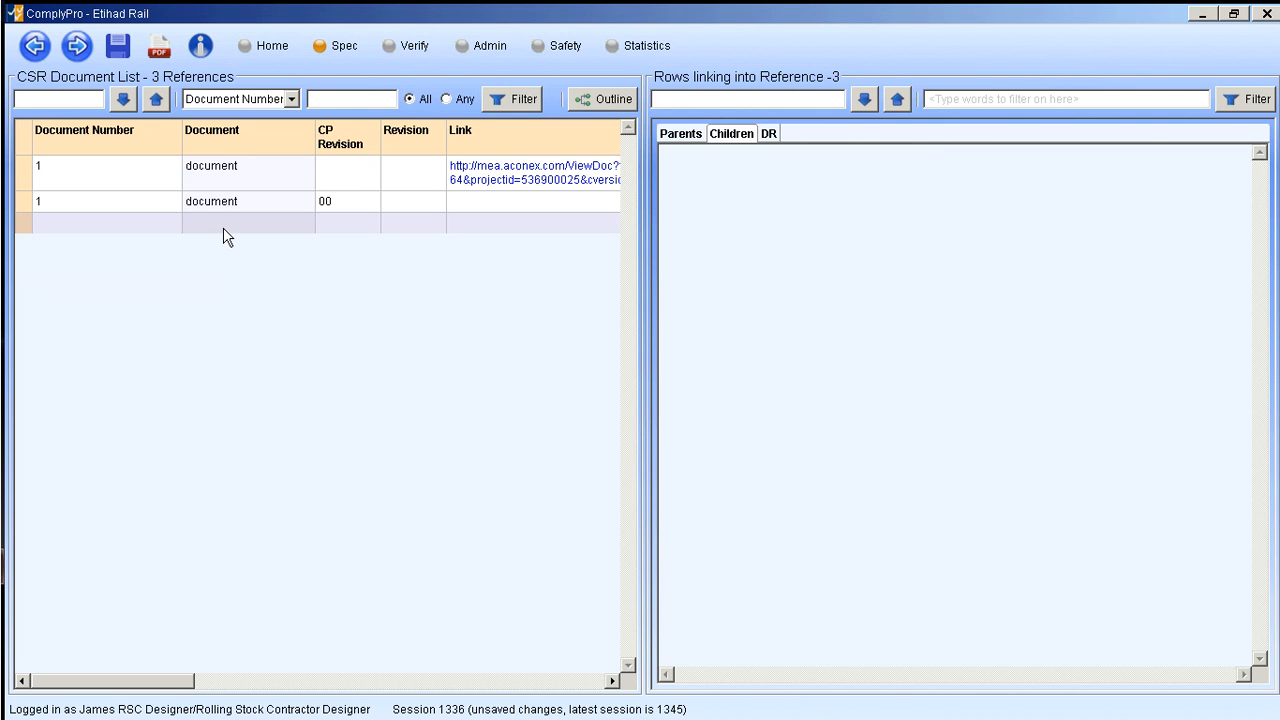
- Give the new reference the document number 121321 and the document title "name of doc"
double_click(116, 228)
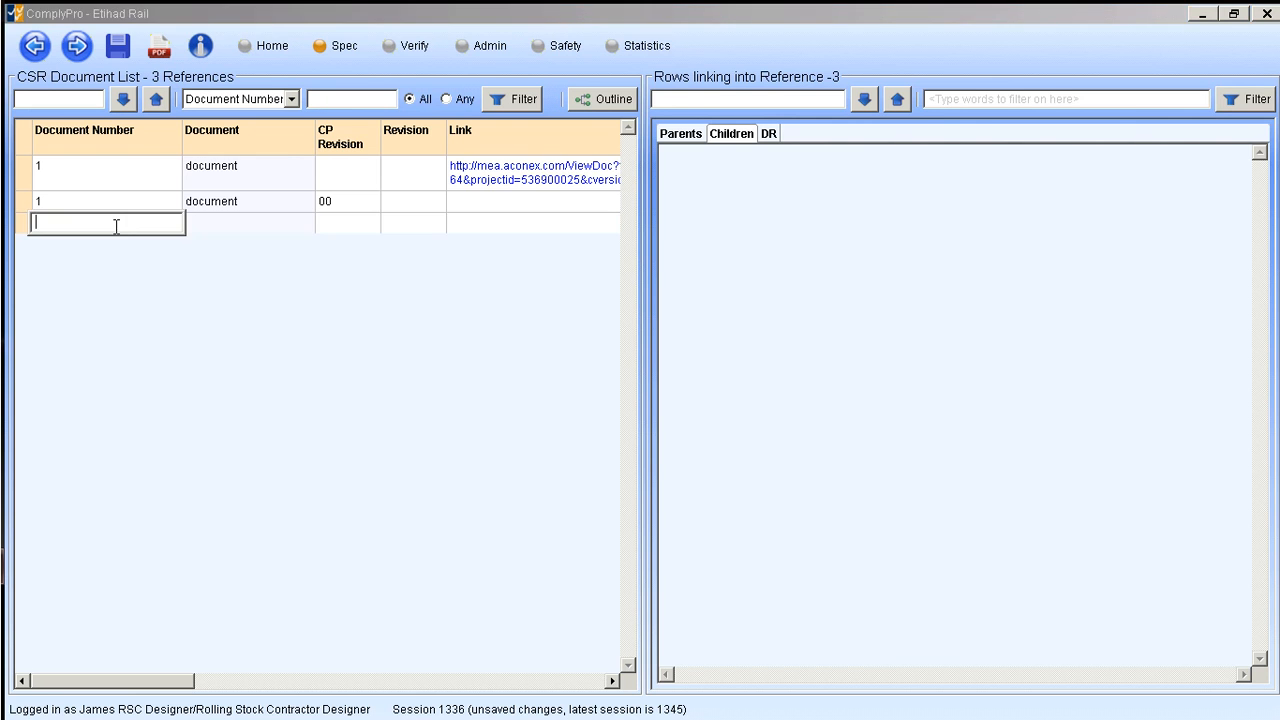
type("121321")
double_click(200, 232)
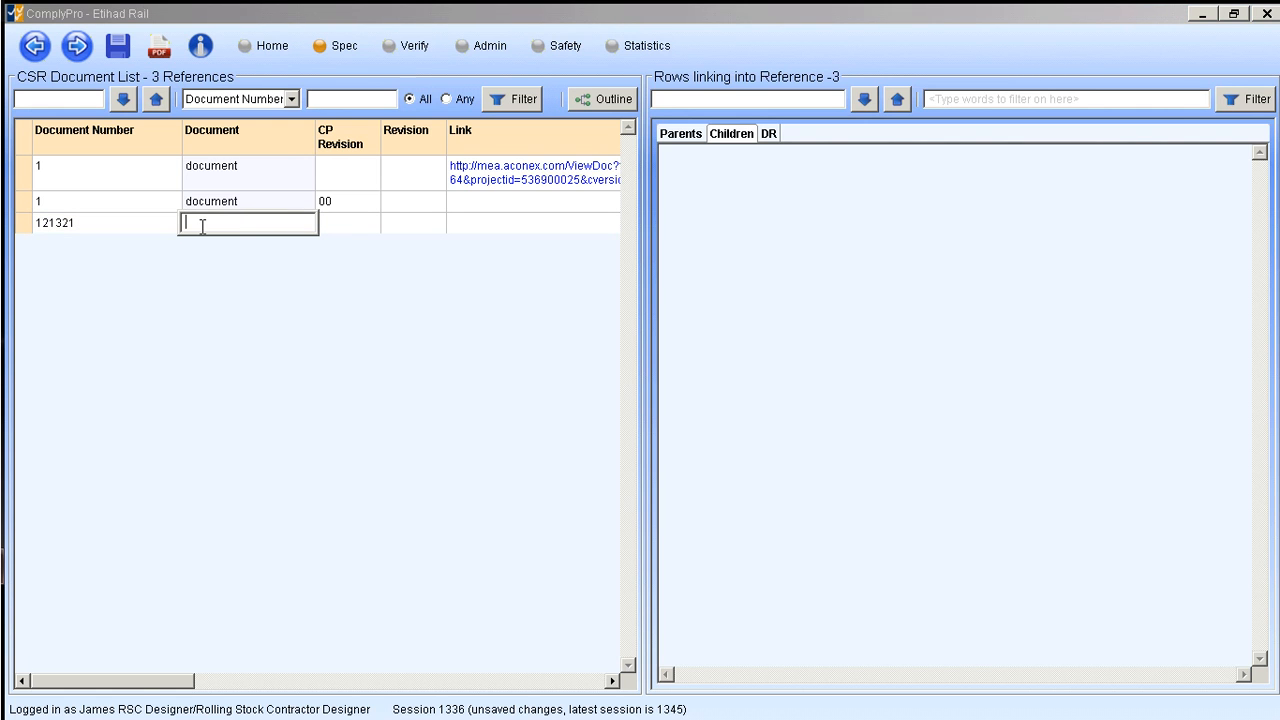
type("name of doc")
left_click(343, 228)
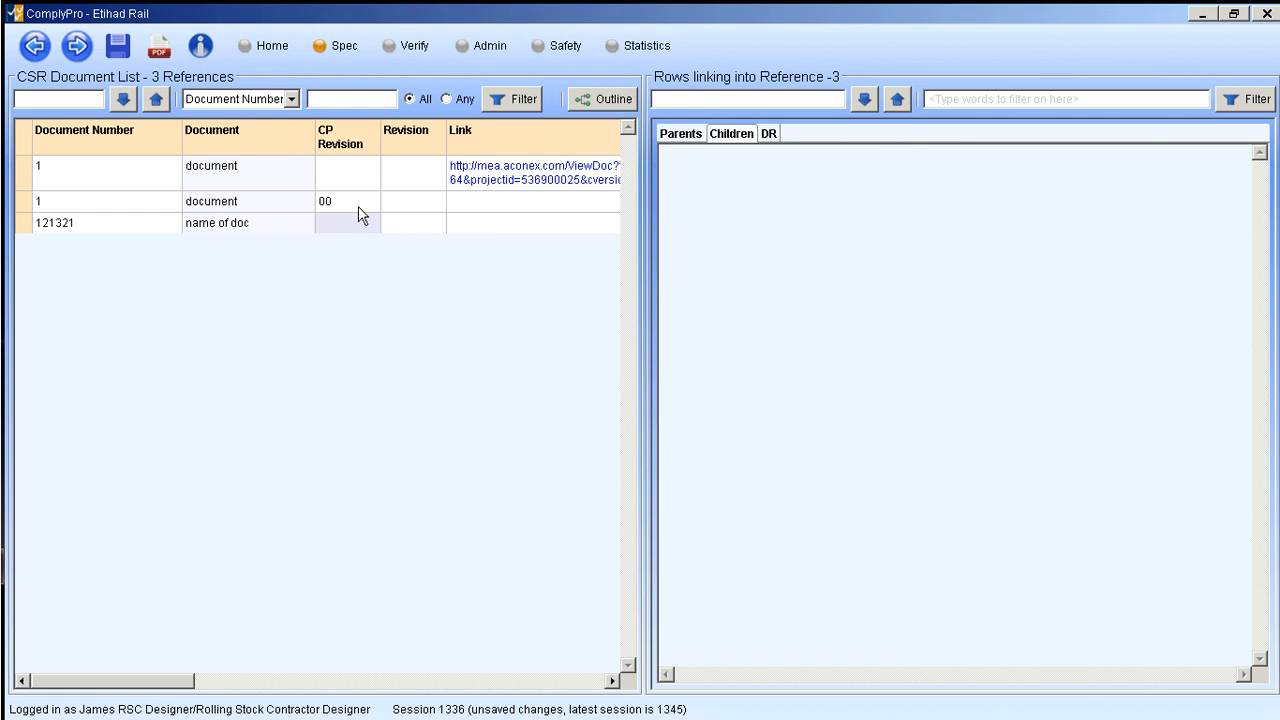
left_click(474, 218)
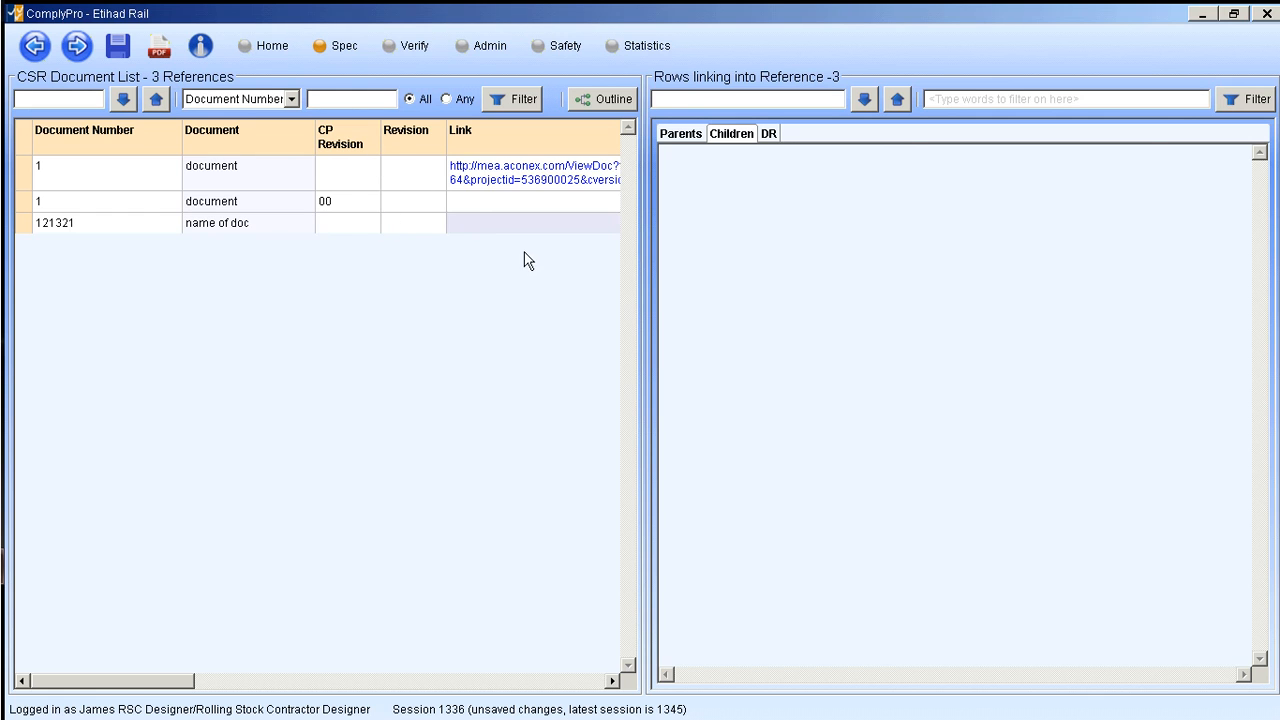
double_click(479, 225)
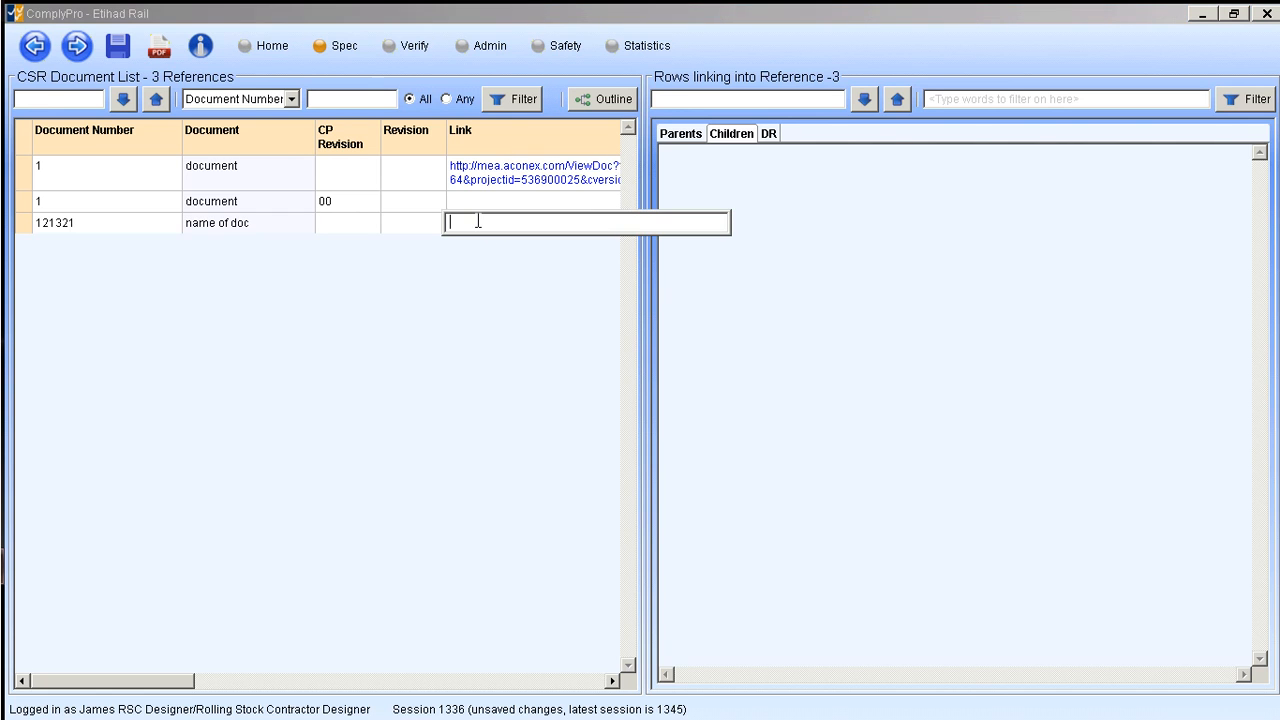
left_click(457, 281)
left_click(465, 204)
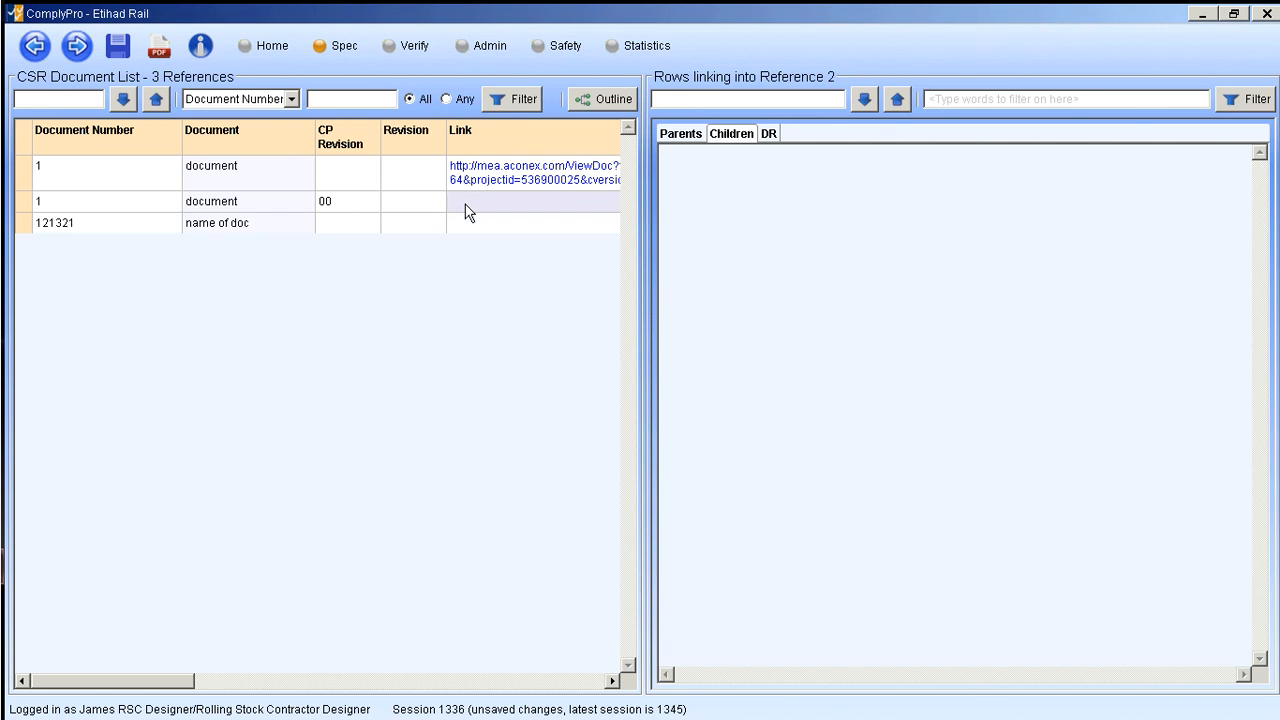
double_click(465, 209)
double_click(466, 229)
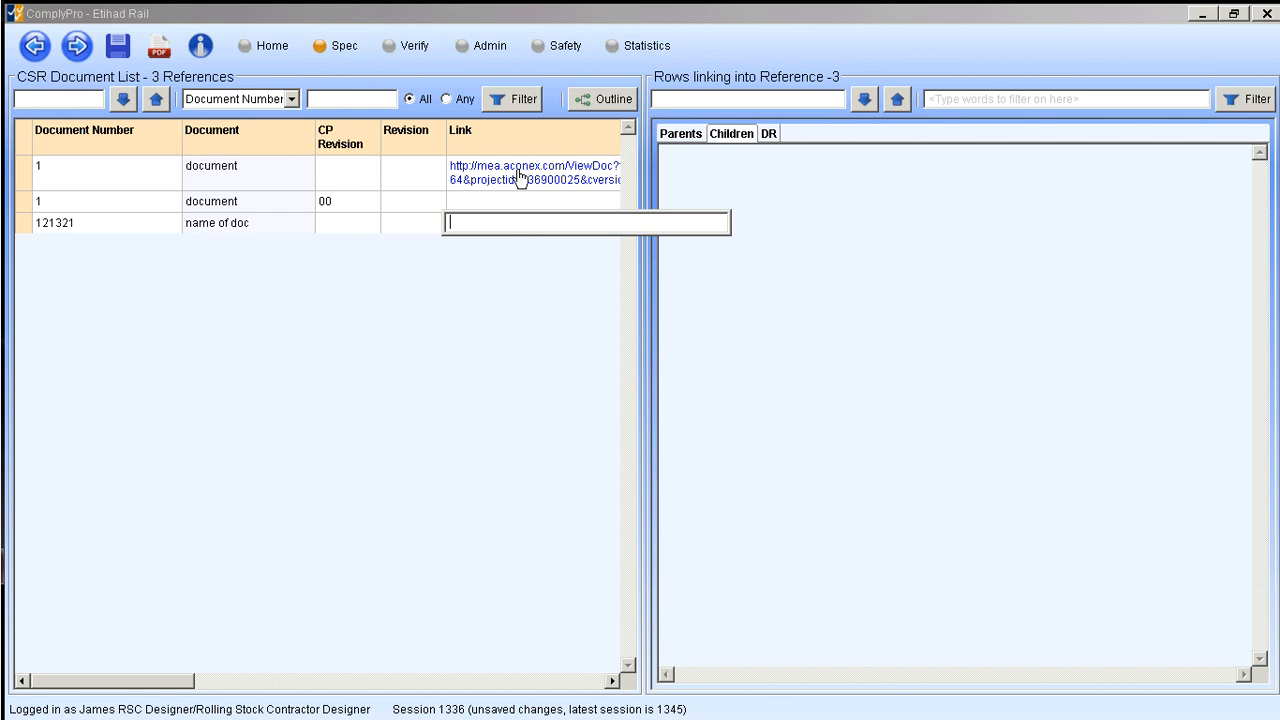
left_click(316, 357)
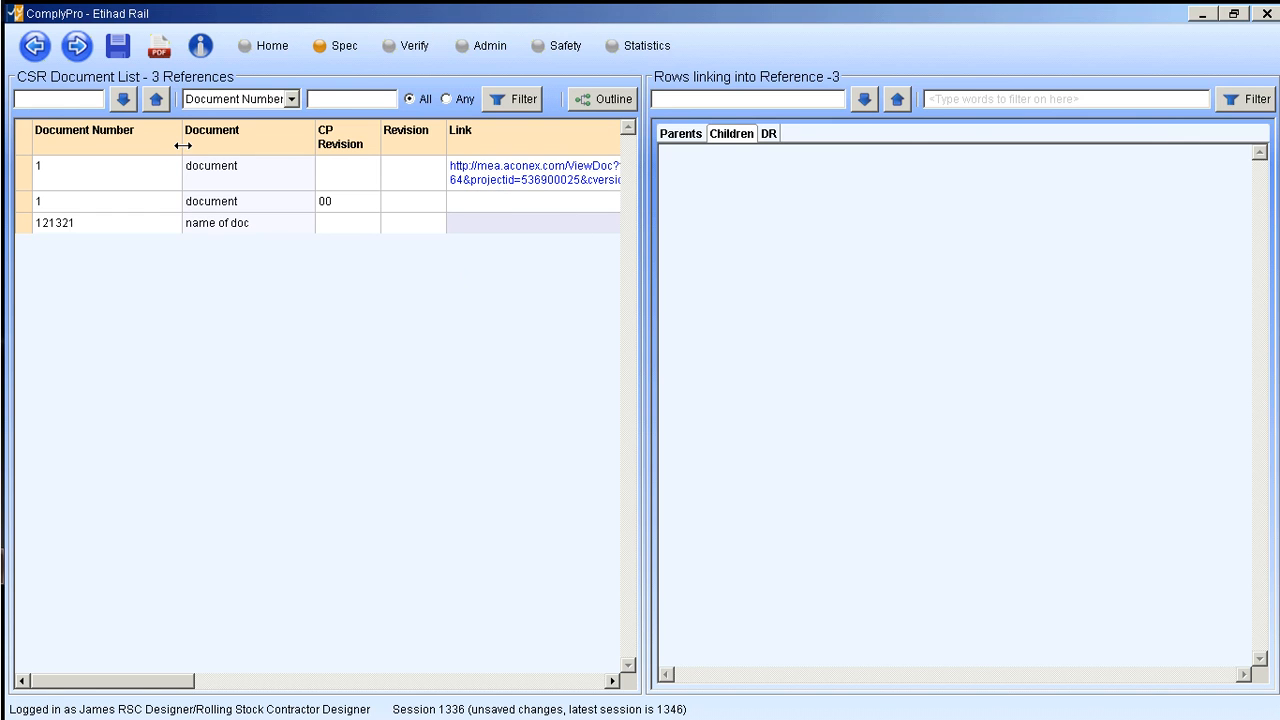
- Open Wagons DR (Full) and link the first reference document, the one with the web link, to the "test edit" requirement
left_click(35, 47)
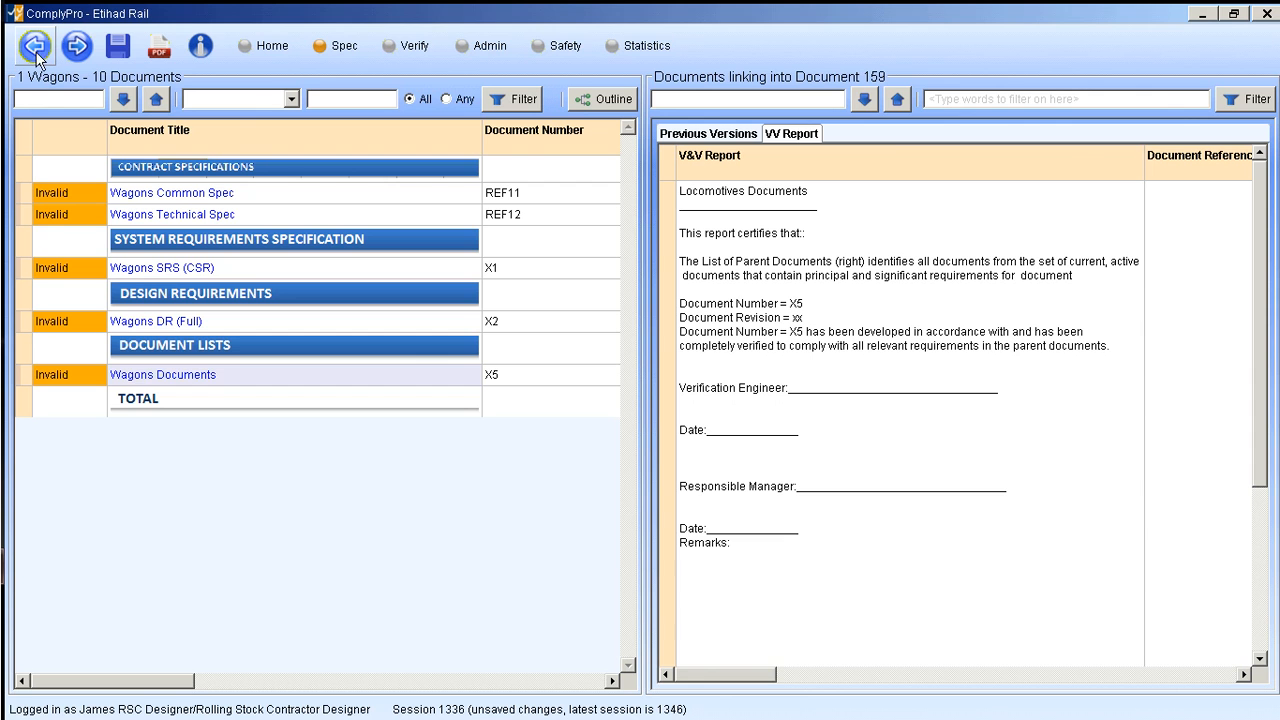
left_click(155, 323)
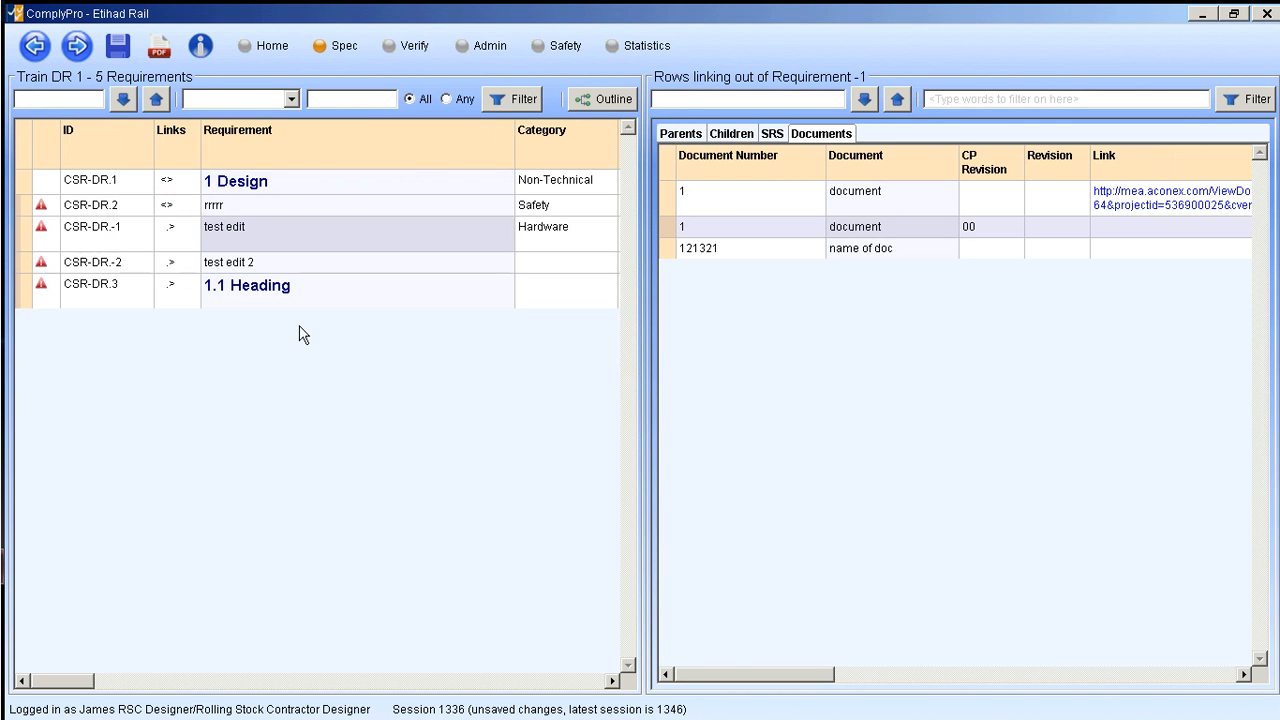
left_click(24, 242)
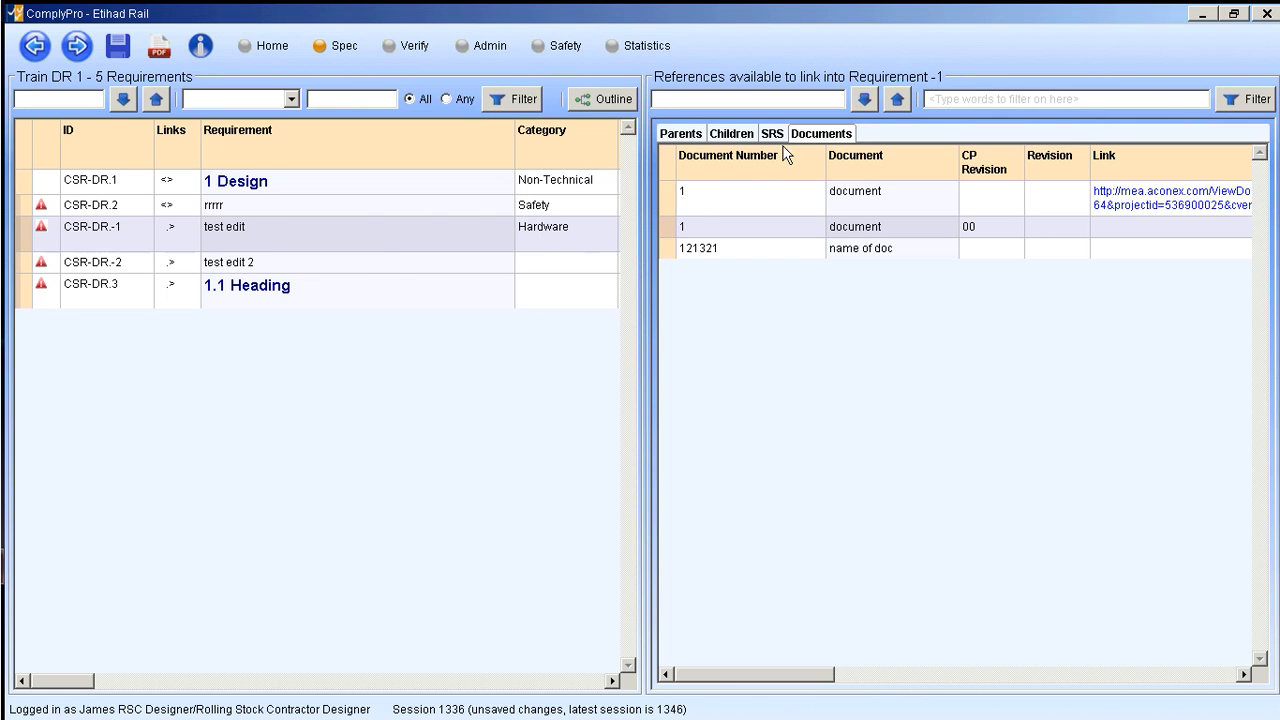
left_click(812, 136)
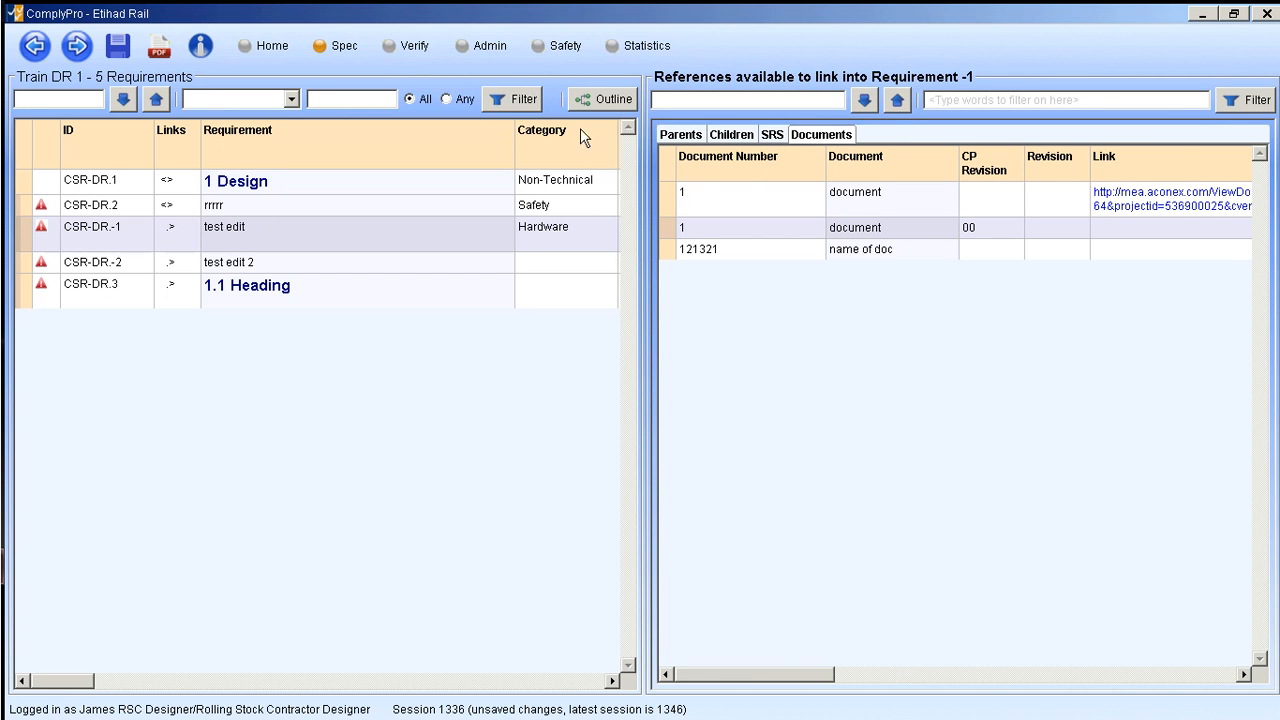
left_click(666, 212)
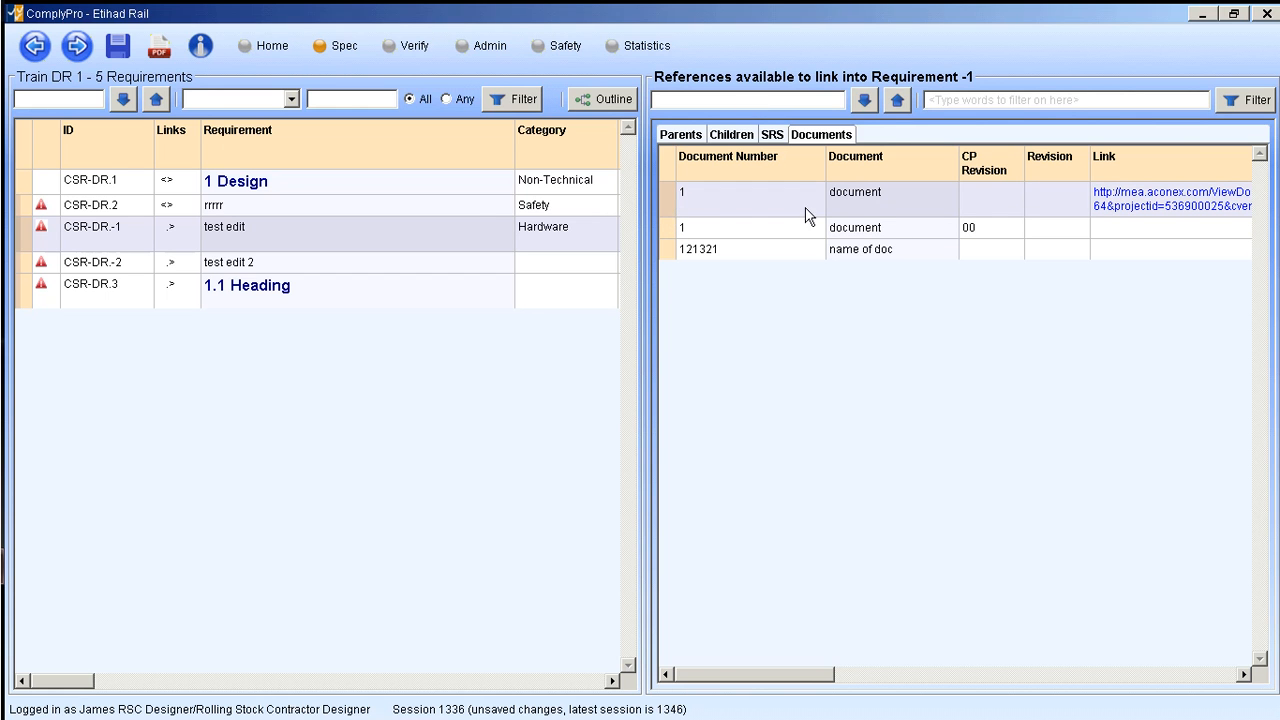
right_click(668, 200)
left_click(694, 229)
- Review the parent and child links of "test edit", and check the parents of the "rrrrr", "test edit 2" and "1 Design" rows
left_click(680, 134)
left_click(730, 134)
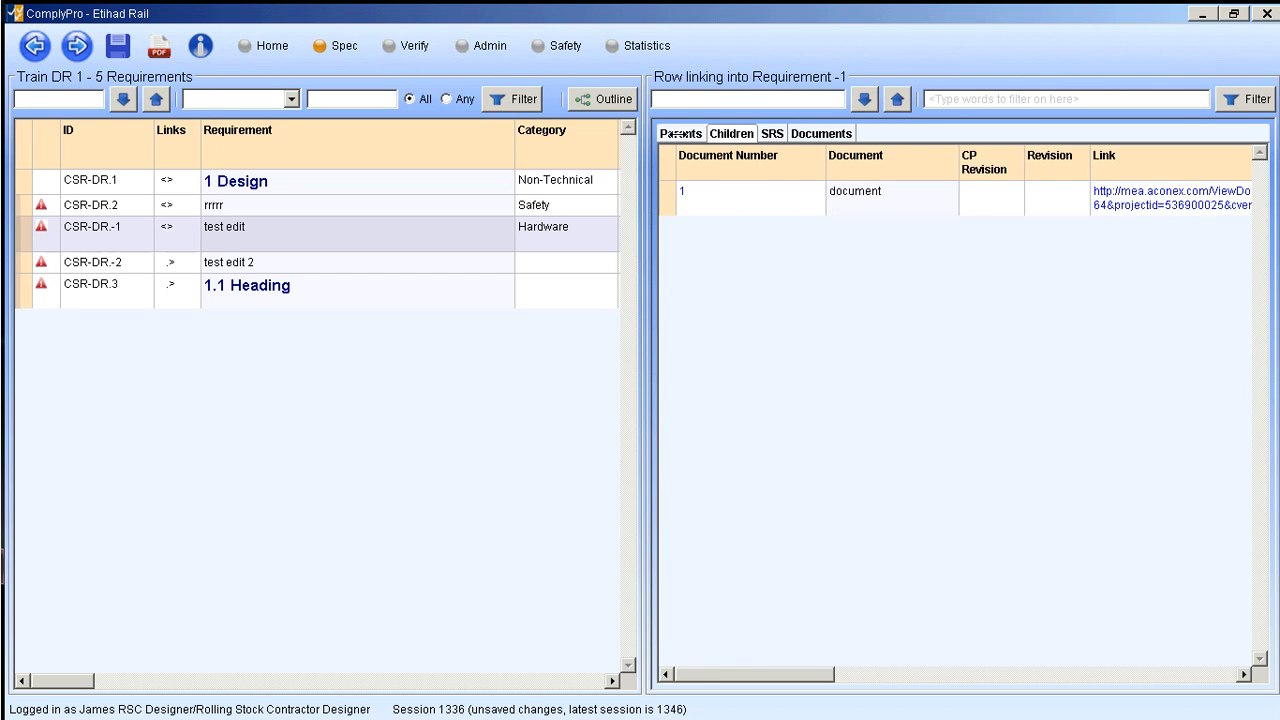
left_click(680, 134)
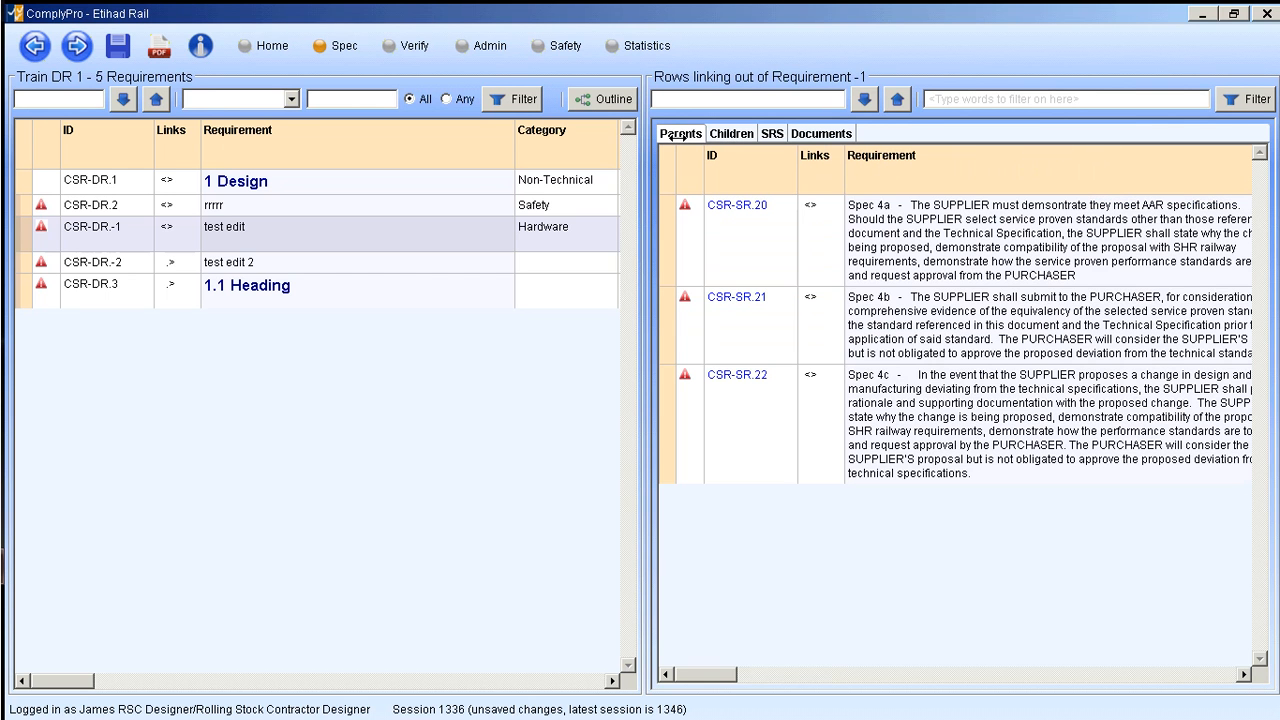
left_click(25, 236)
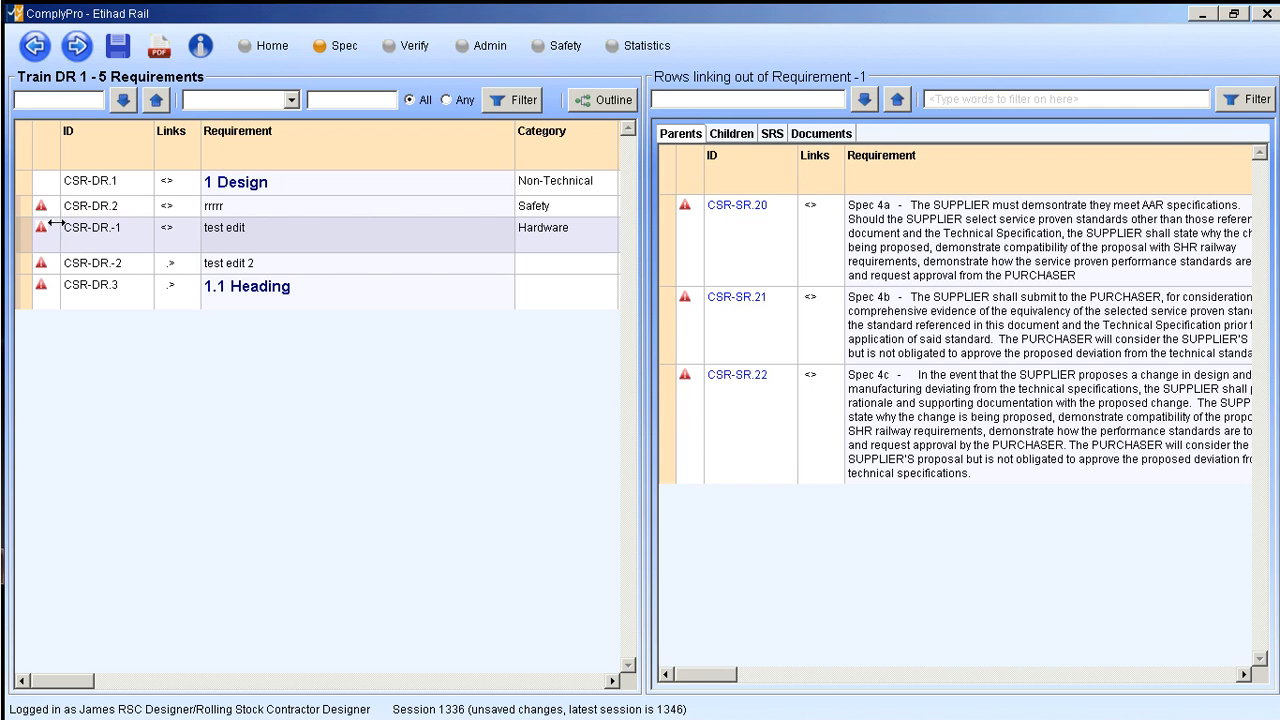
left_click(21, 208)
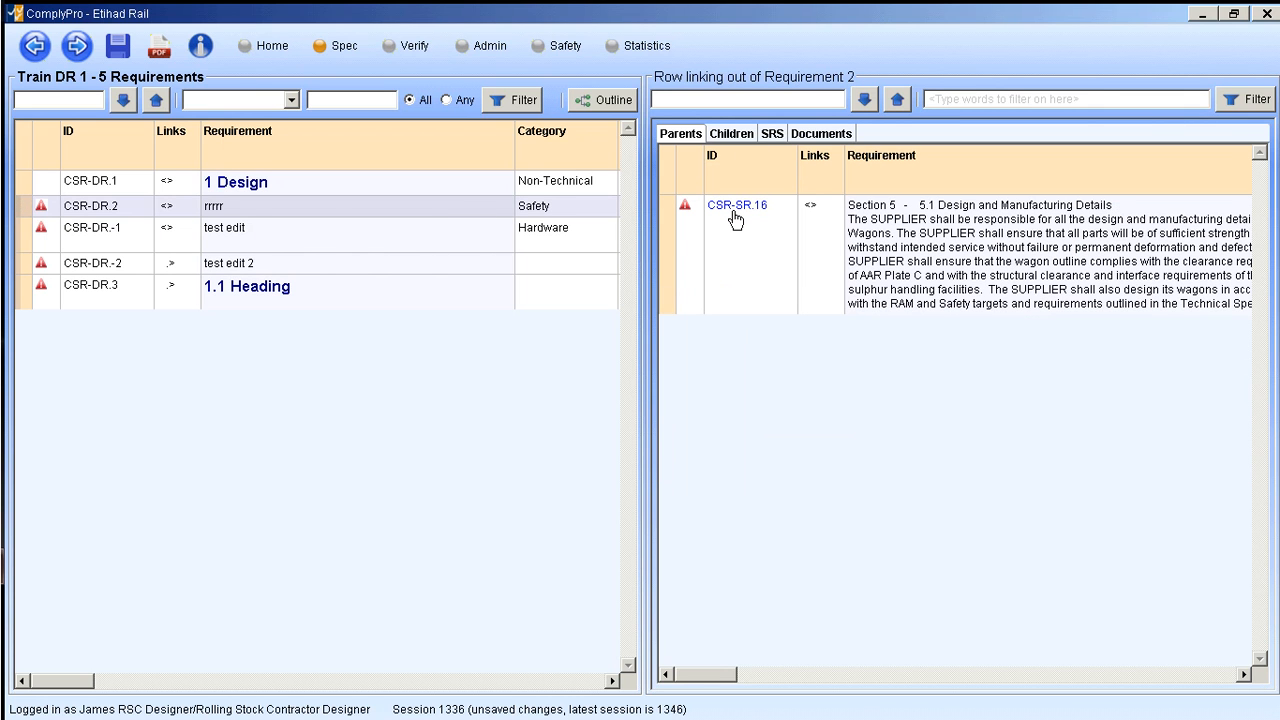
left_click(21, 264)
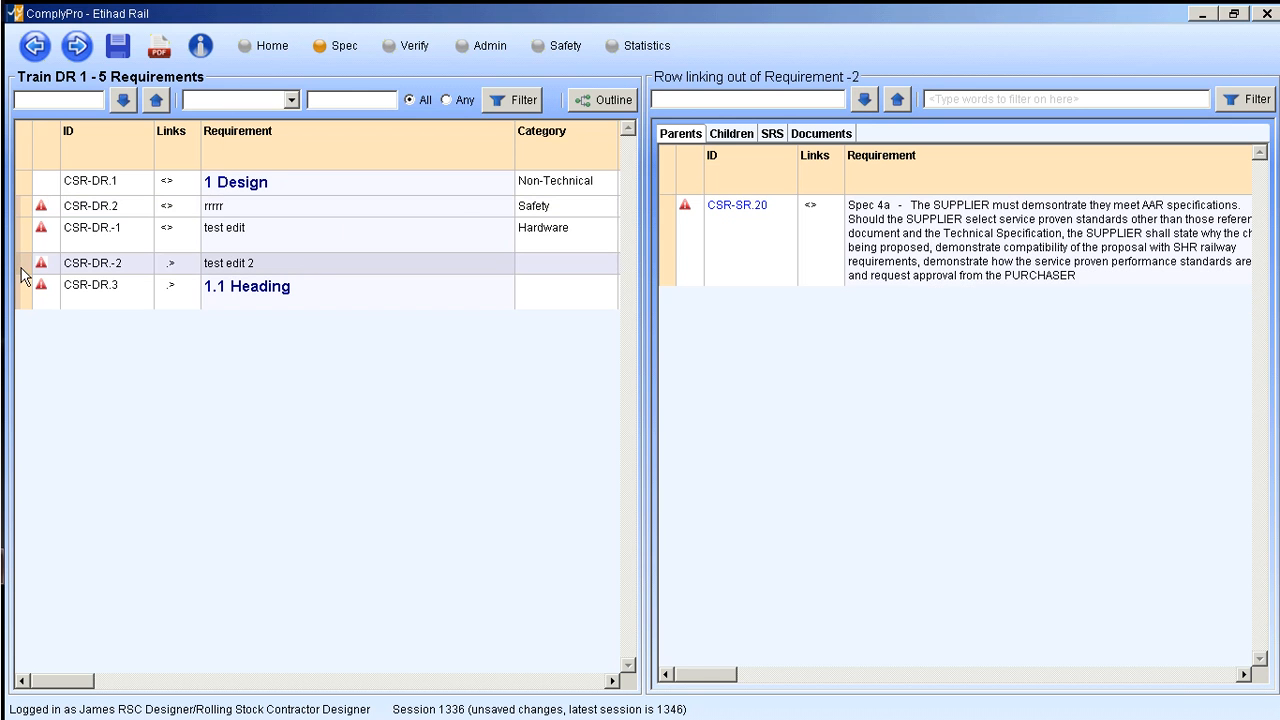
left_click(21, 184)
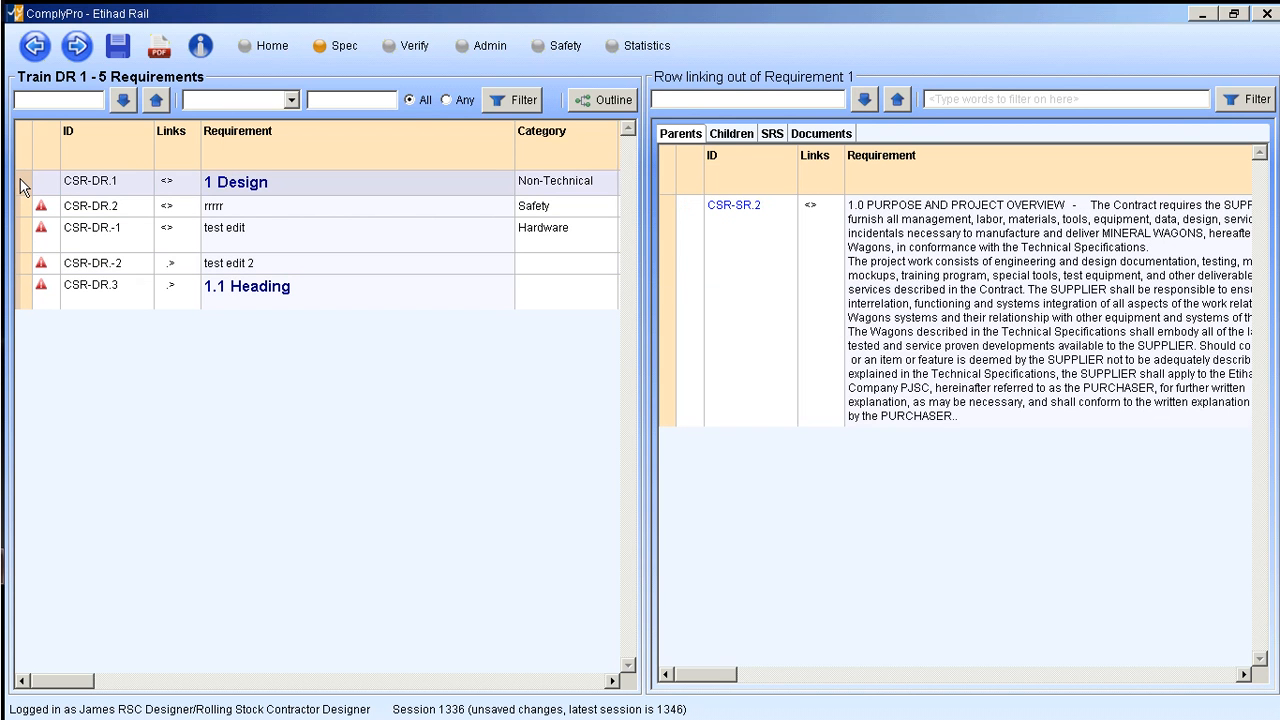
- Insert a new requirement after "1.1 Heading" and enter "test" as its requirement text
right_click(22, 293)
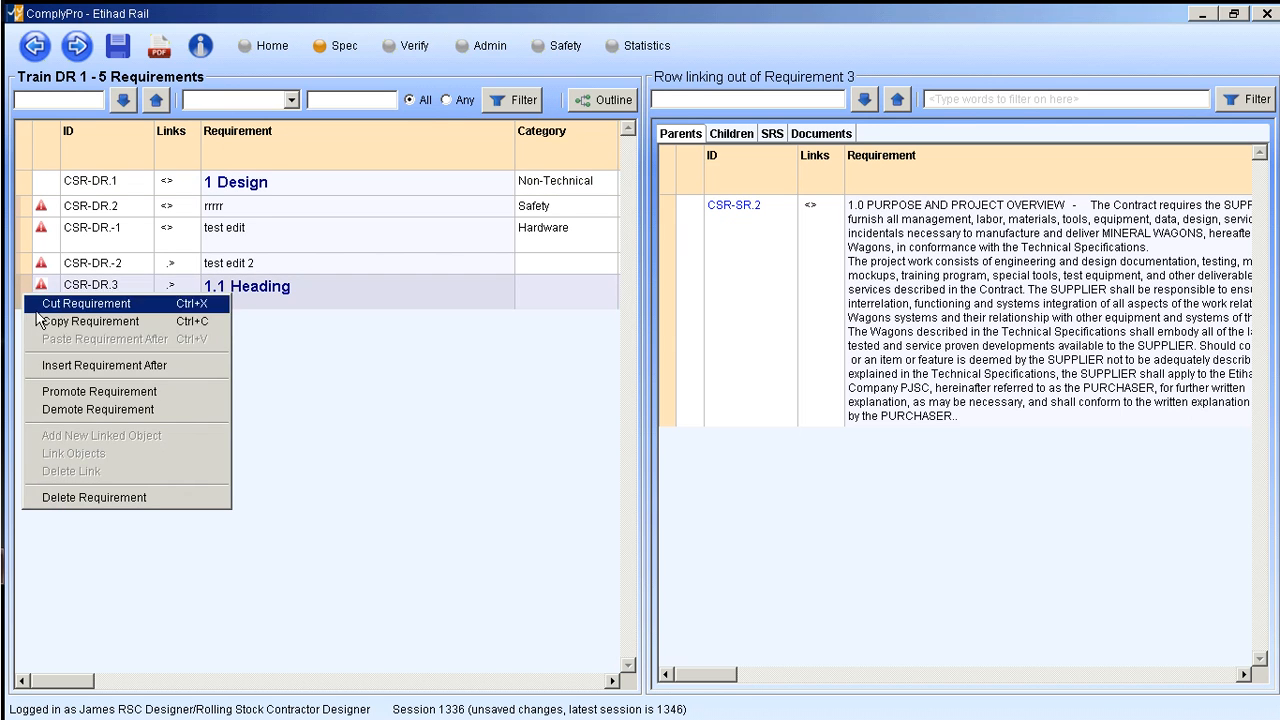
left_click(62, 366)
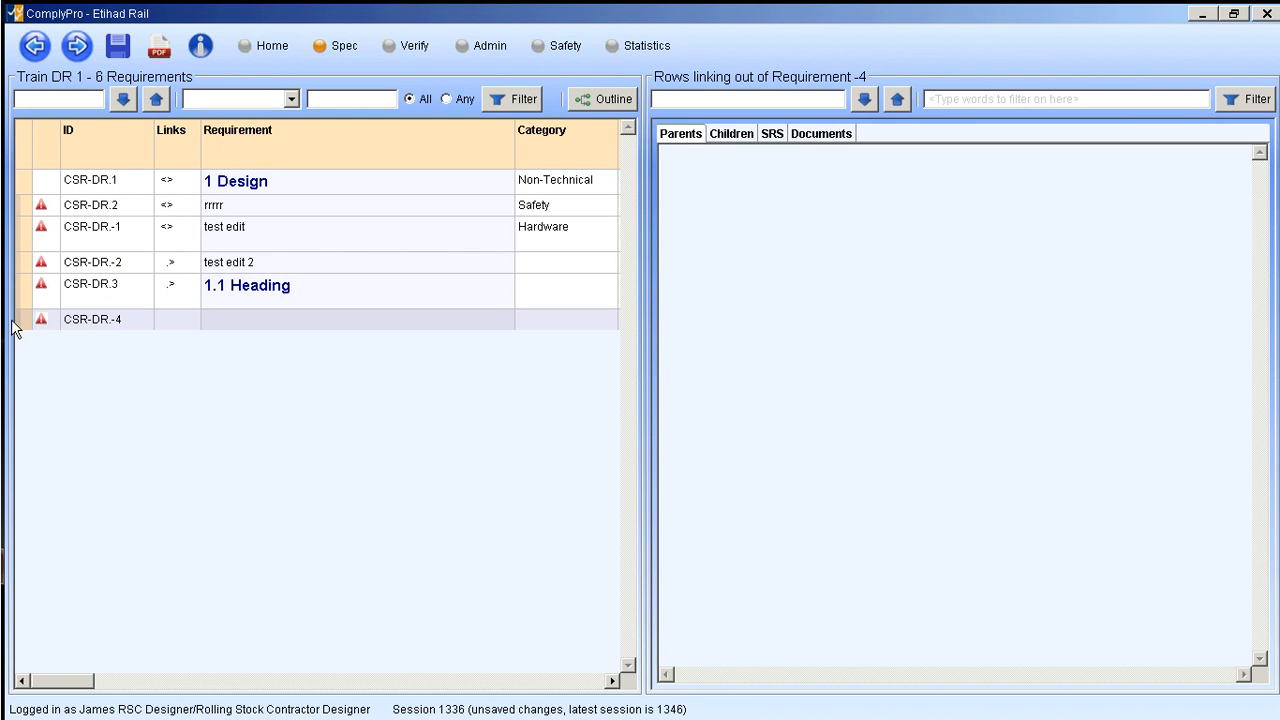
double_click(332, 319)
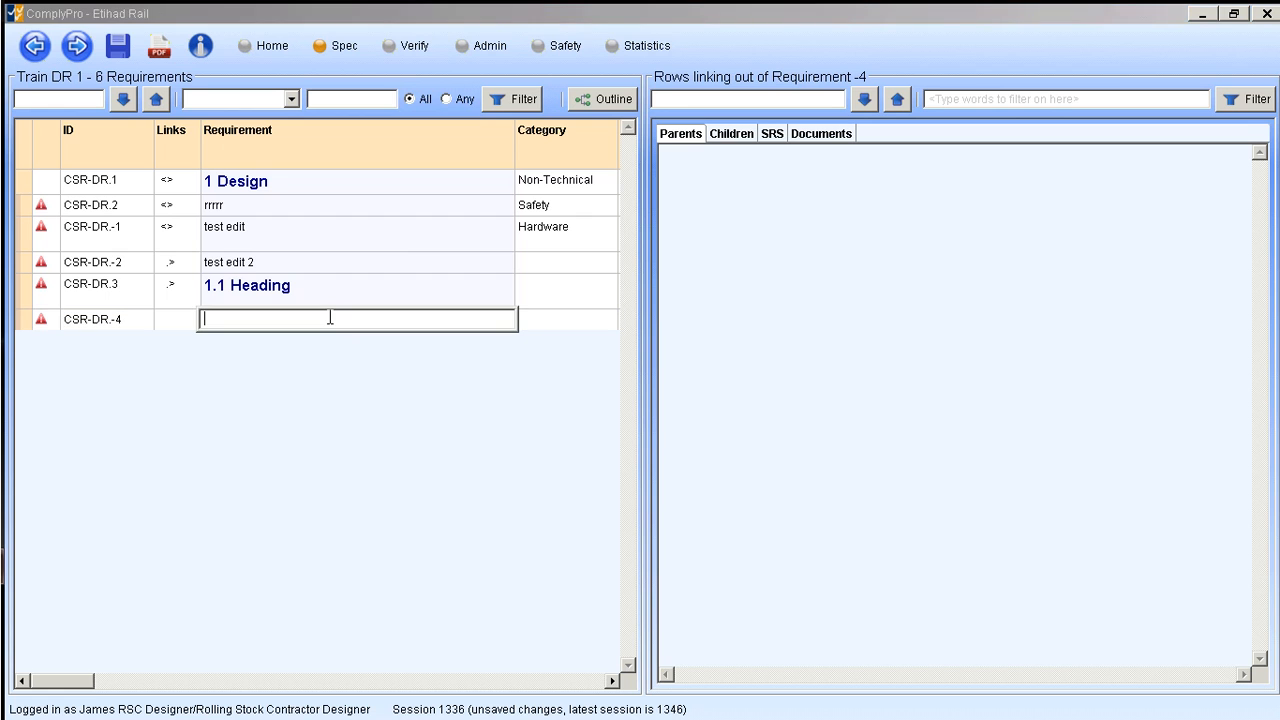
type("tets")
key("BackSpace")
key("BackSpace")
type("s")
left_click(352, 507)
- Check the new "test" requirement for child links and compare it with the parents and children of "test edit"
left_click(26, 322)
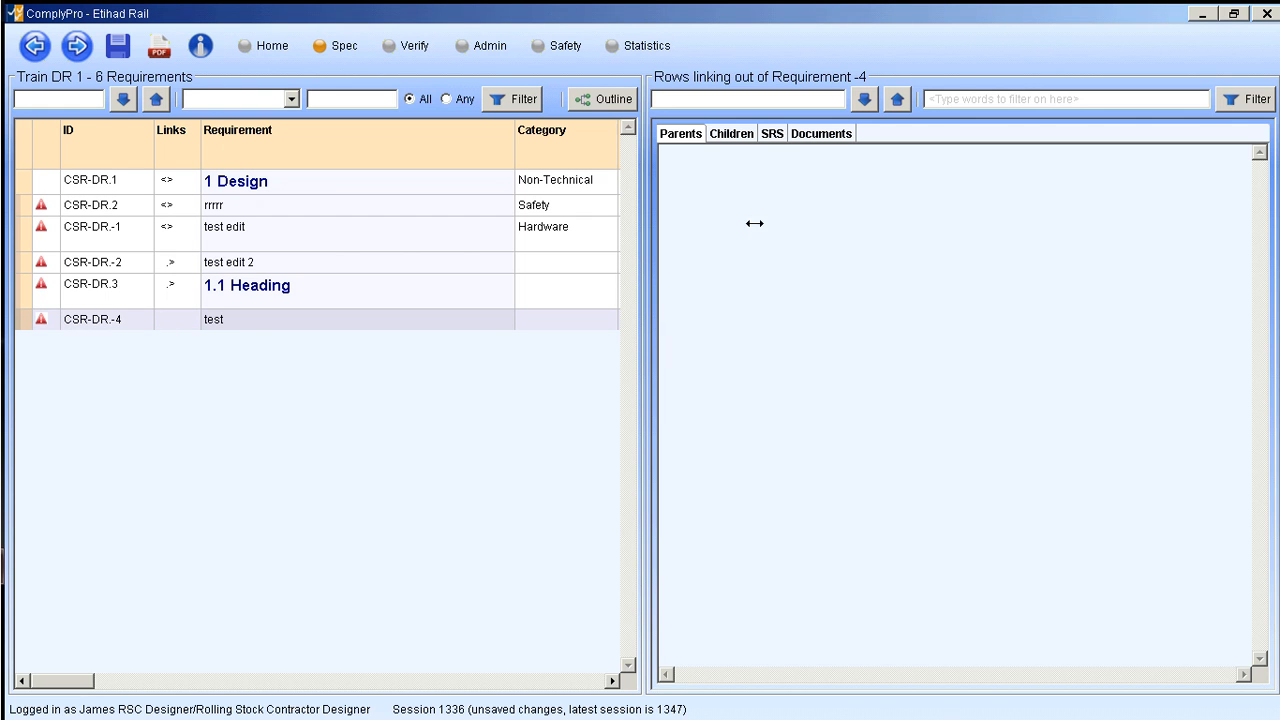
left_click(722, 133)
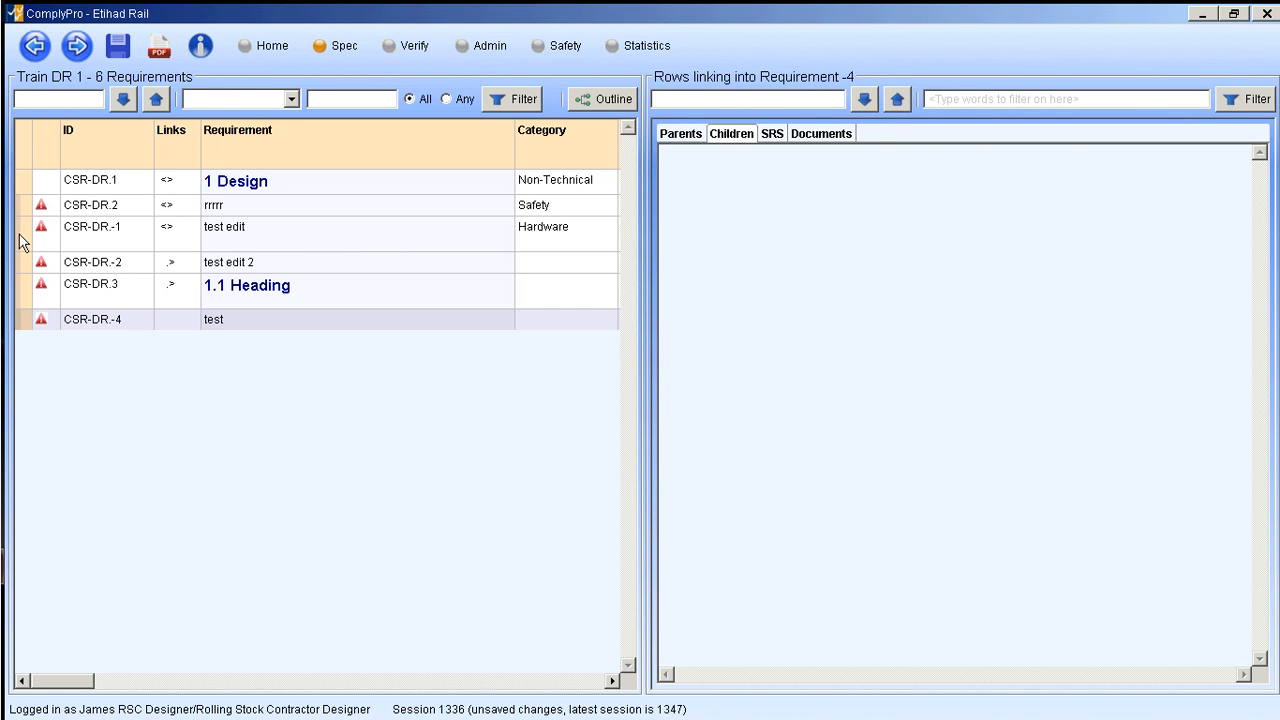
left_click(24, 237)
left_click(672, 139)
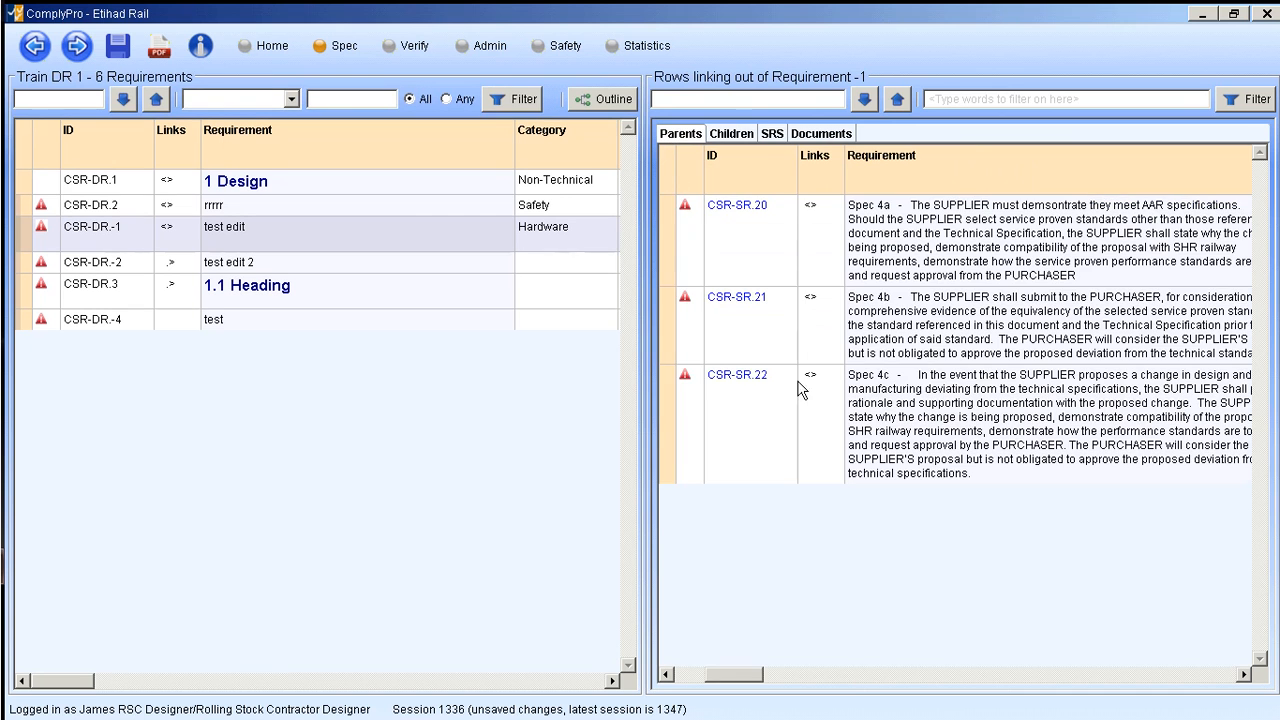
left_click(734, 136)
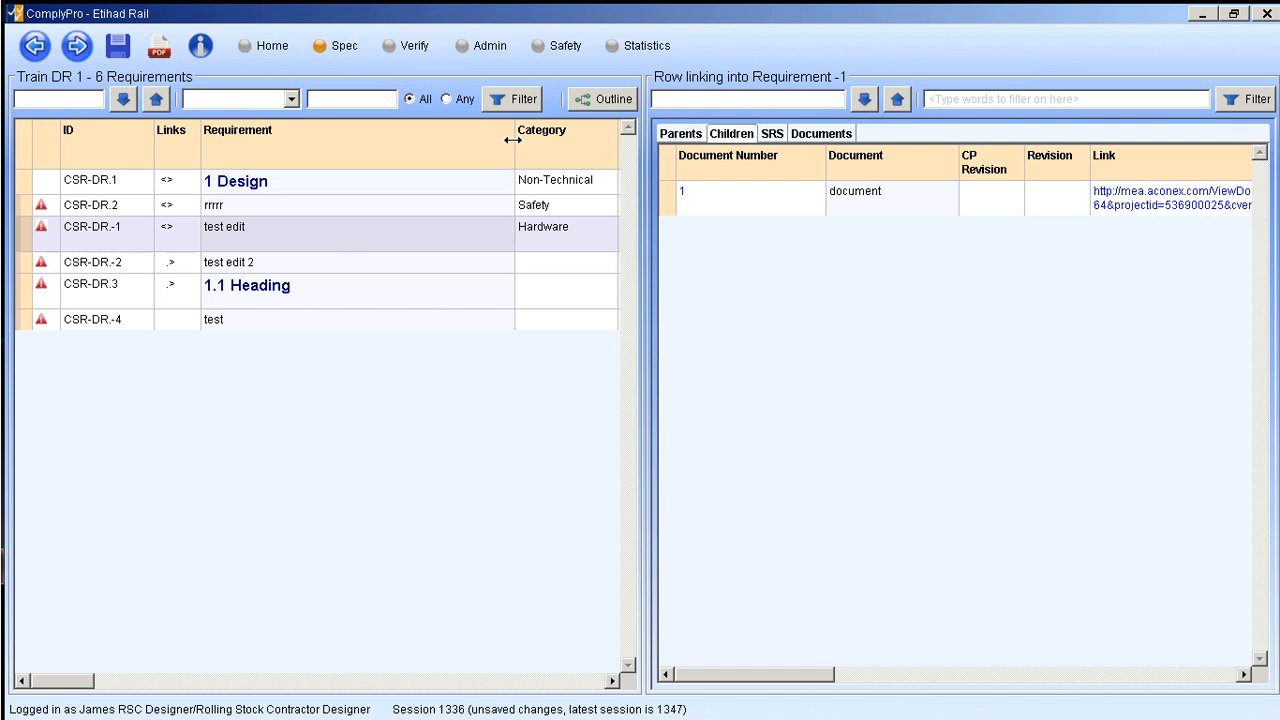
- Widen the Requirement column slightly and generate a landscape PDF of the Train DR 1 requirements, closing it after viewing
left_click_drag(514, 140, 533, 217)
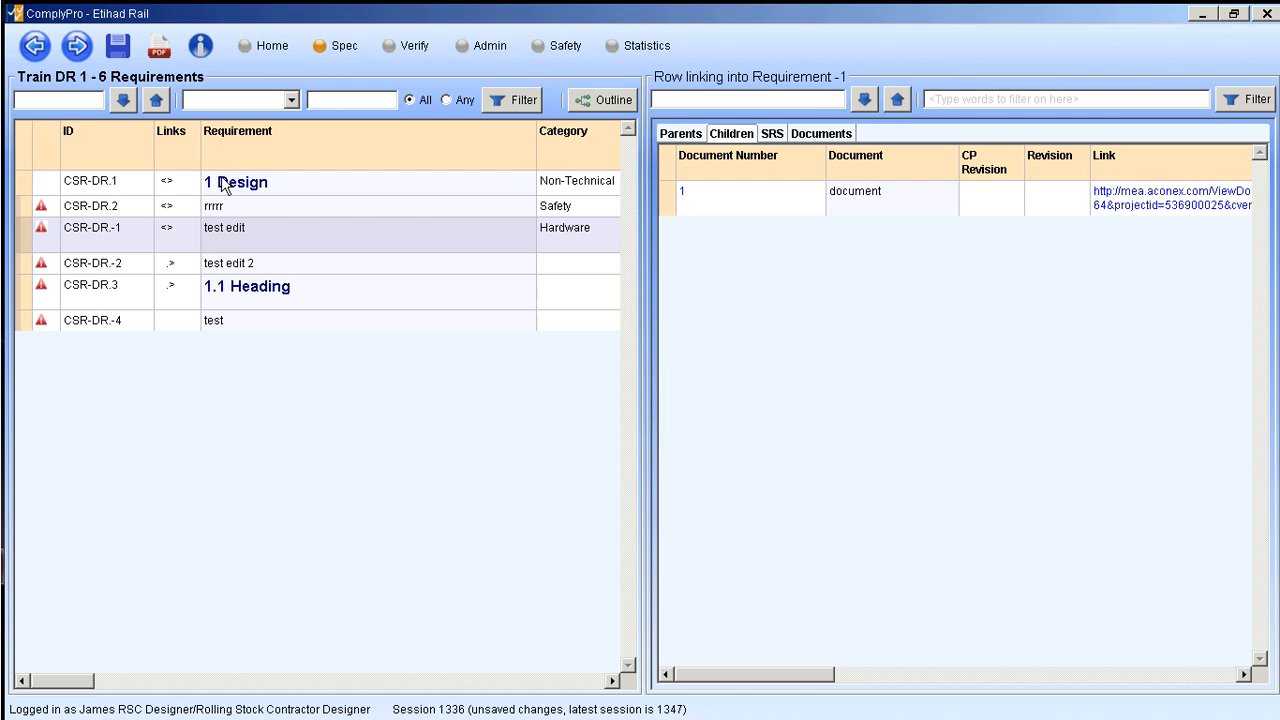
left_click(160, 52)
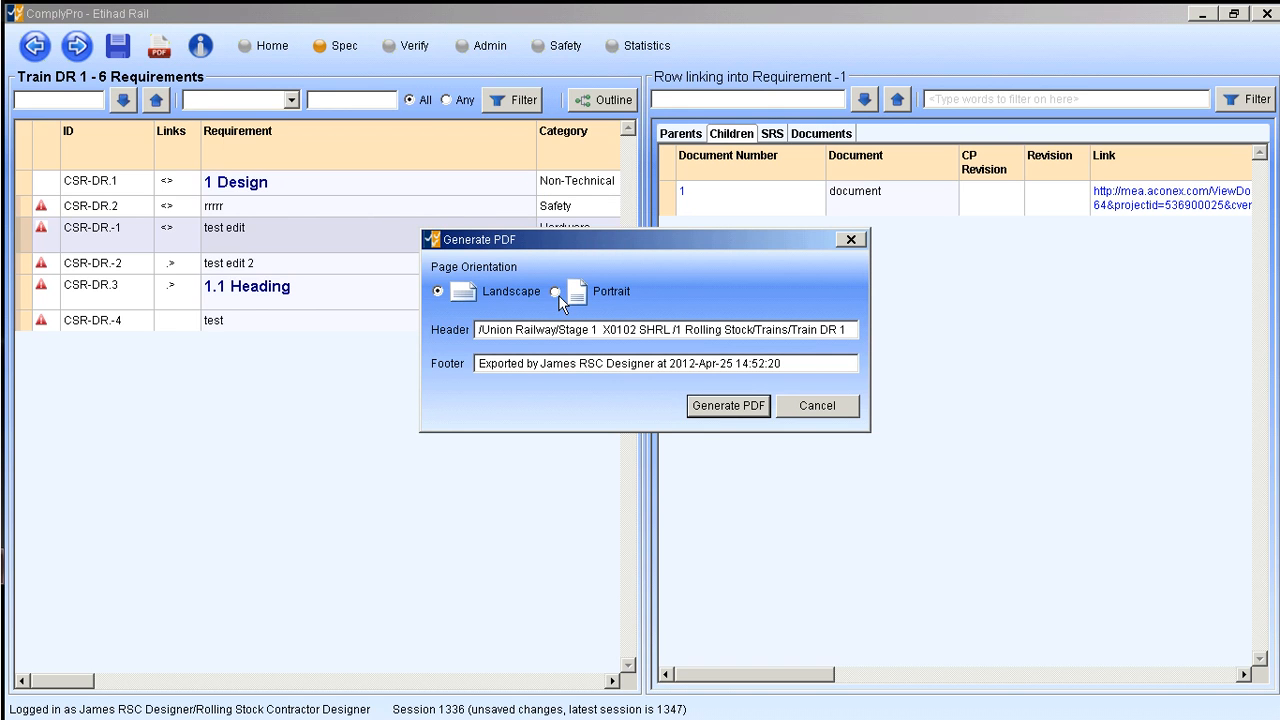
left_click(727, 410)
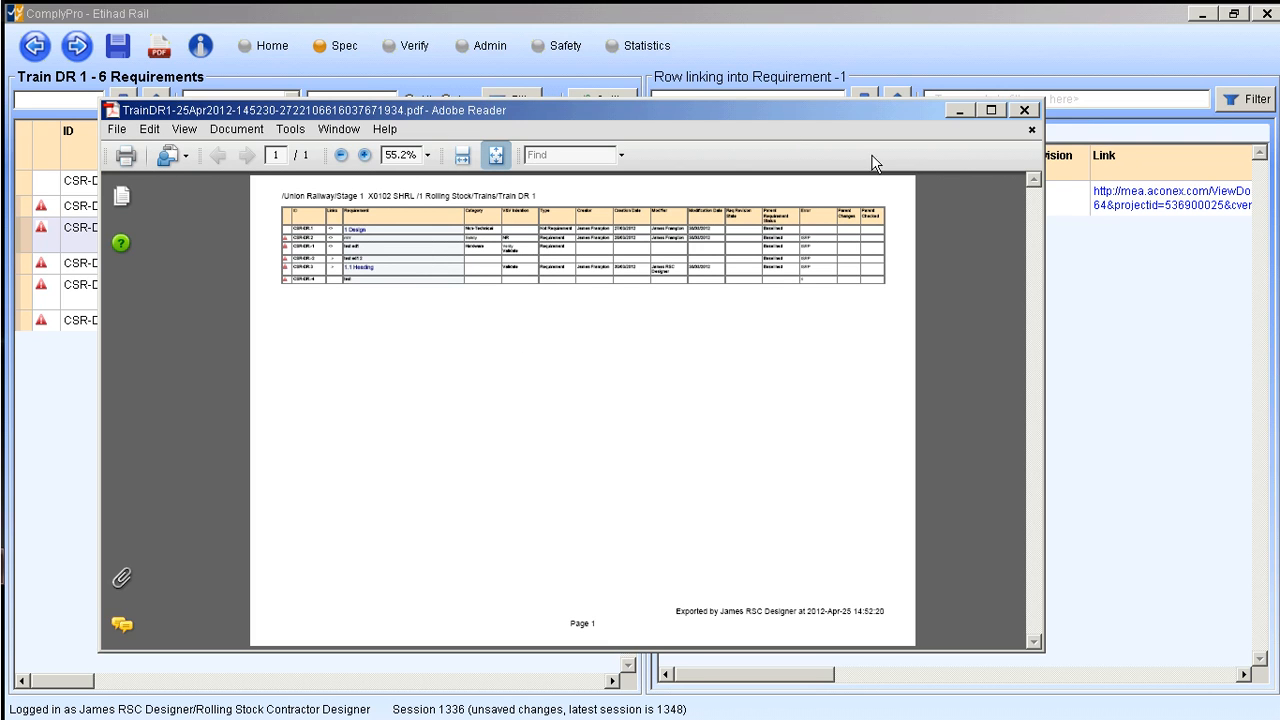
left_click(1024, 111)
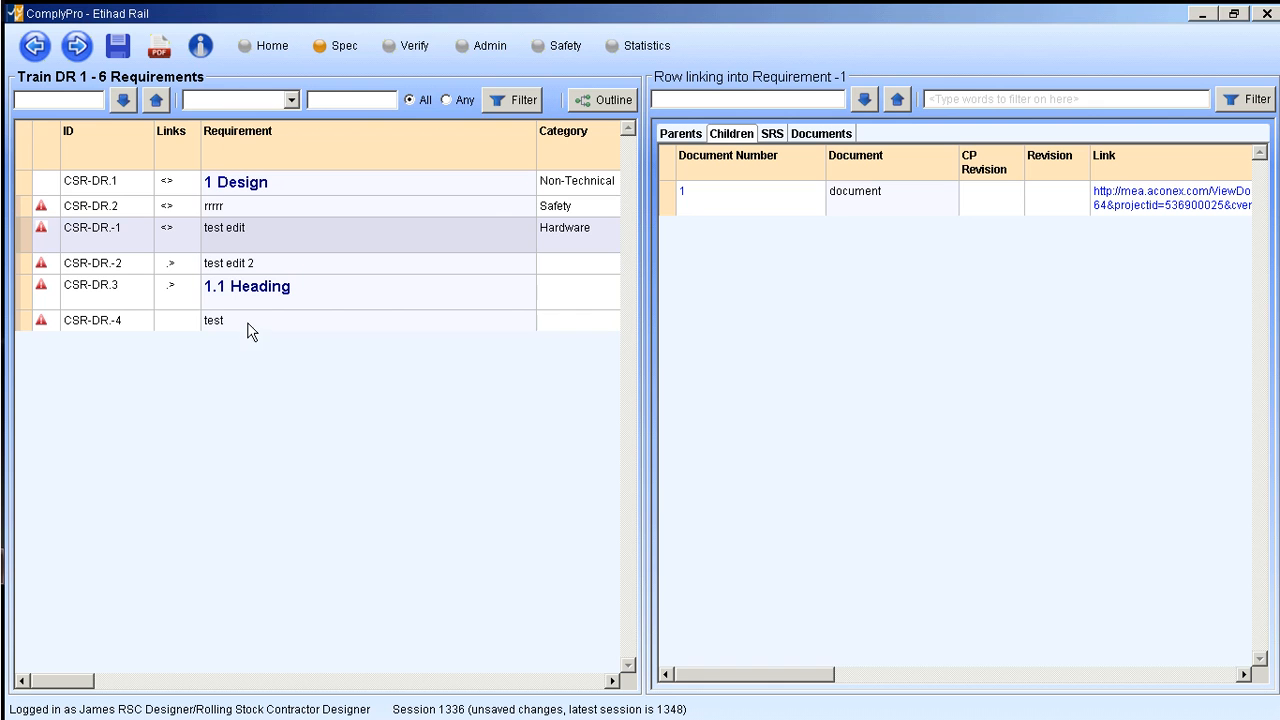
- Return to the Wagons document list and examine the V&V reports for Wagons Common Spec, Wagons SRS (CSR) and Wagons DR (Full)
left_click(35, 47)
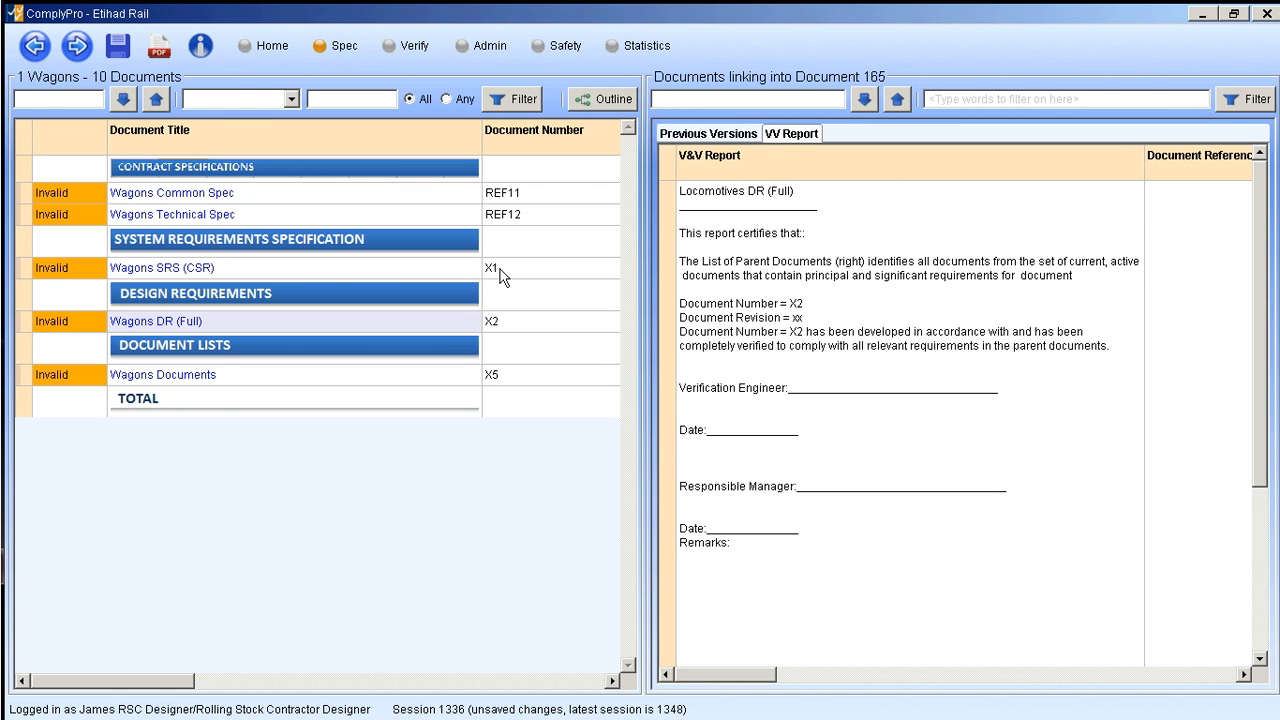
left_click(311, 193)
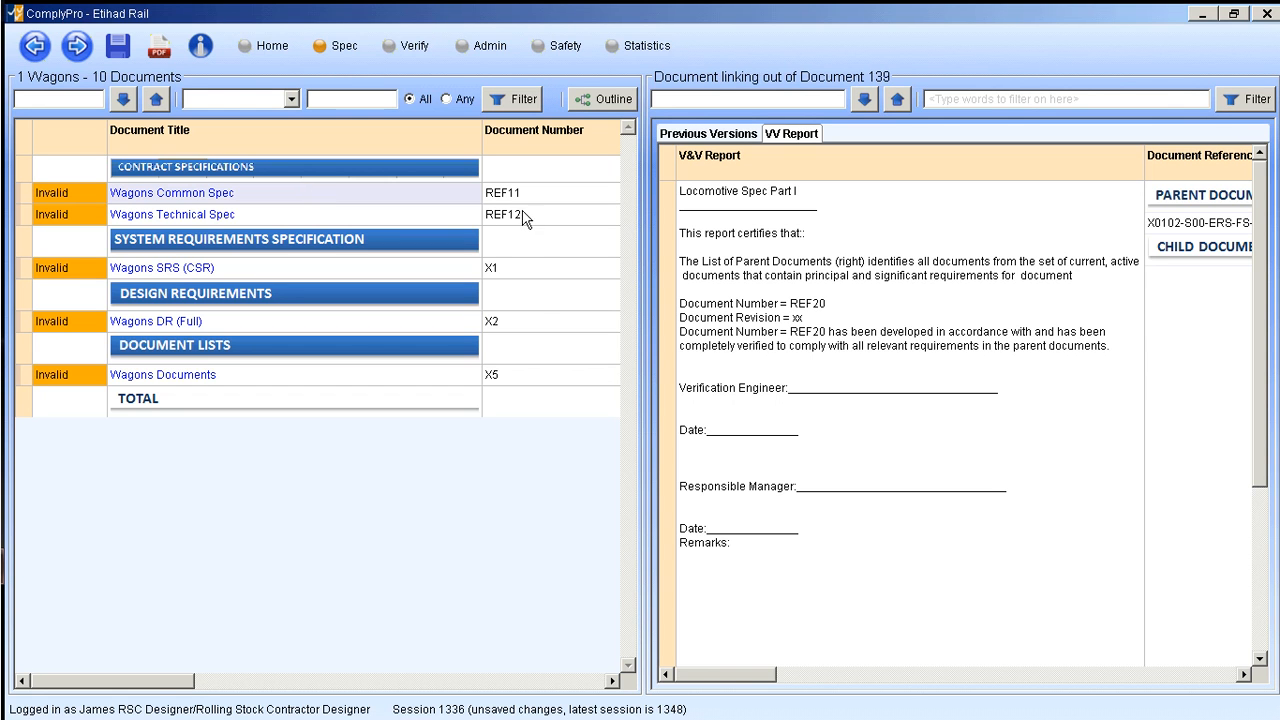
left_click(536, 272)
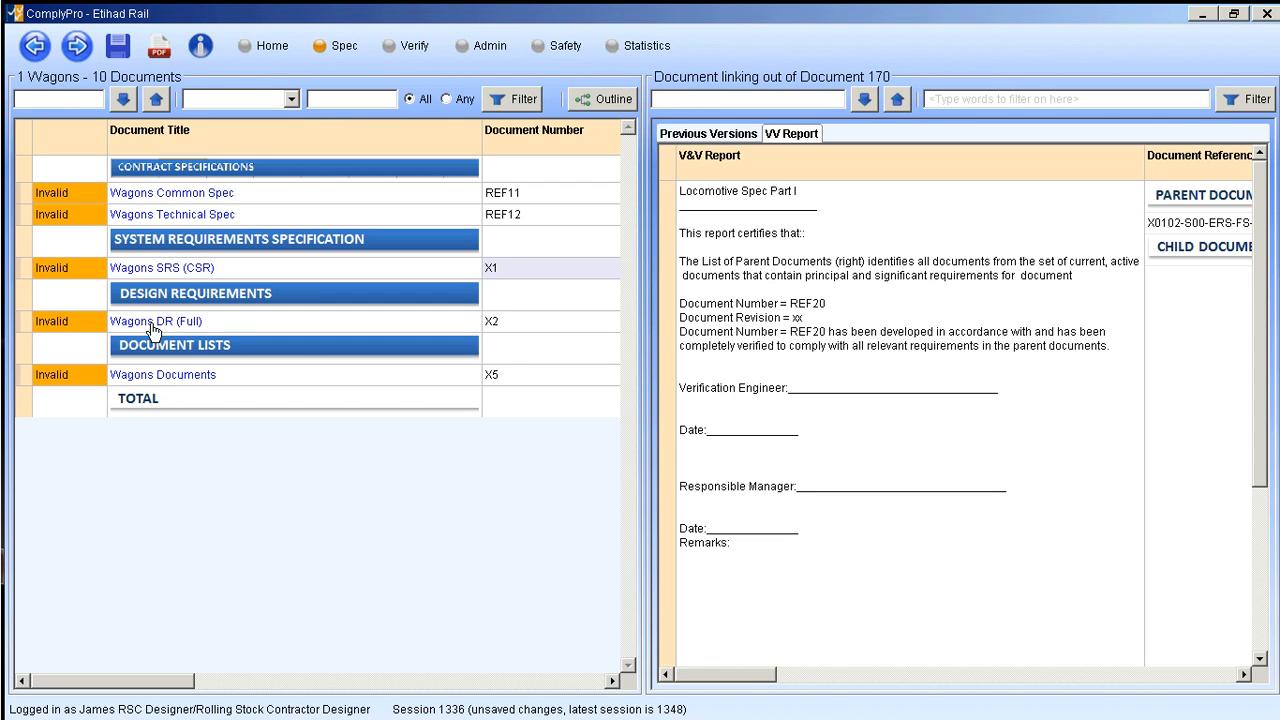
left_click(521, 328)
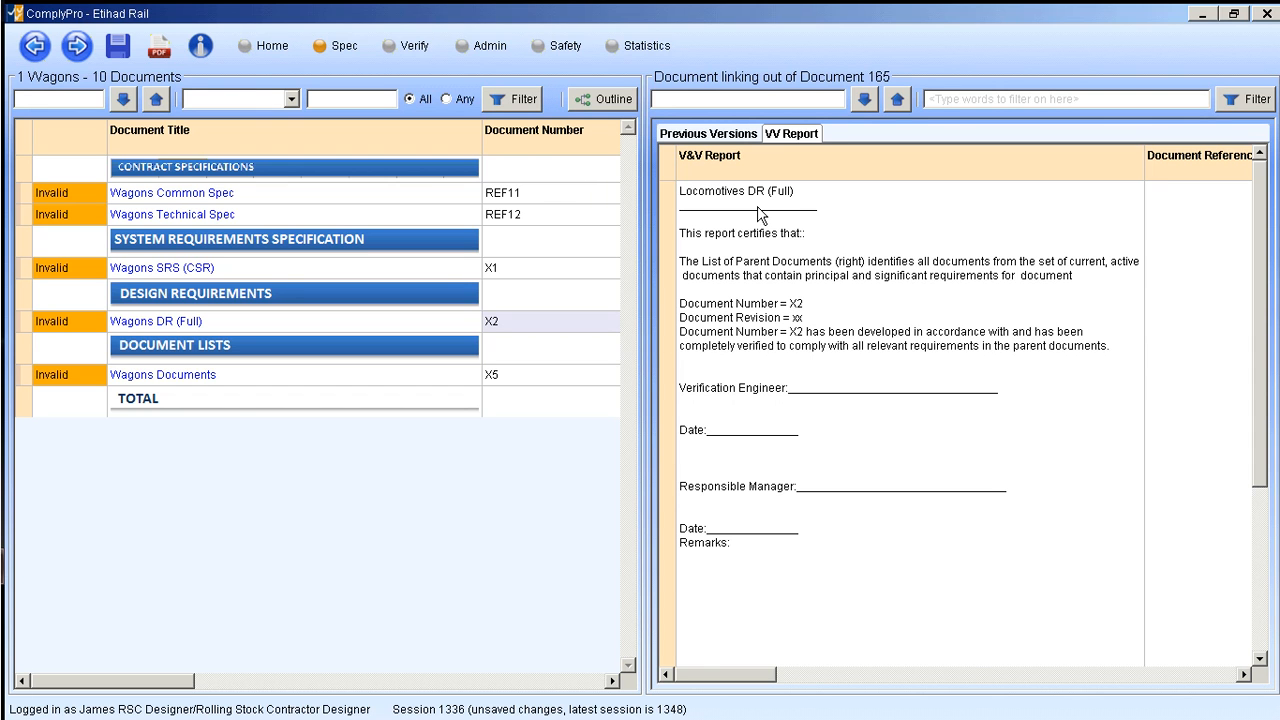
right_click(795, 253)
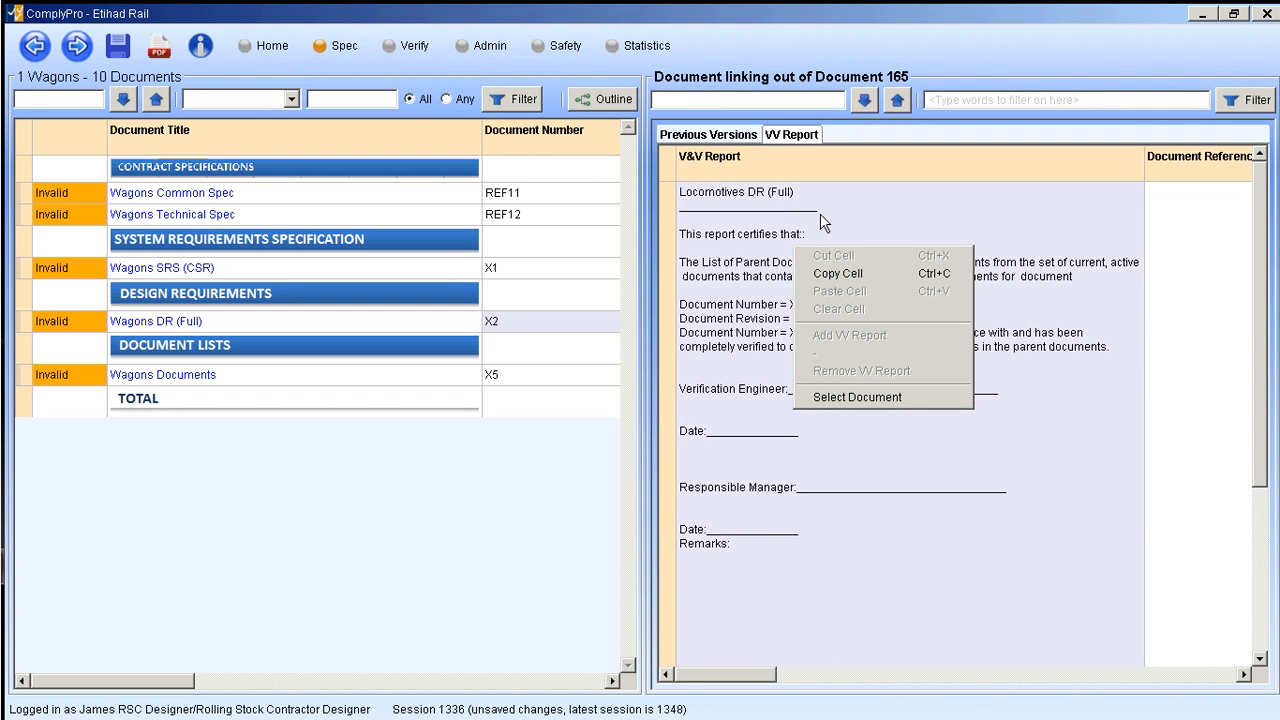
left_click(801, 200)
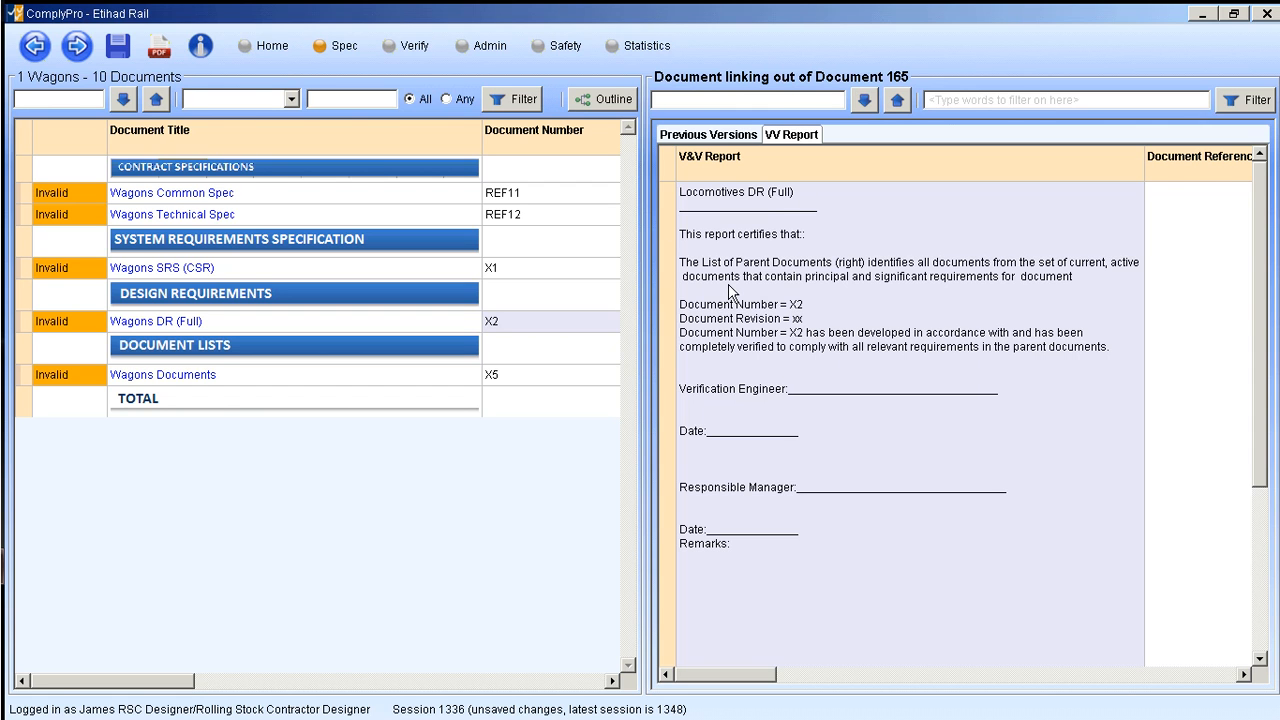